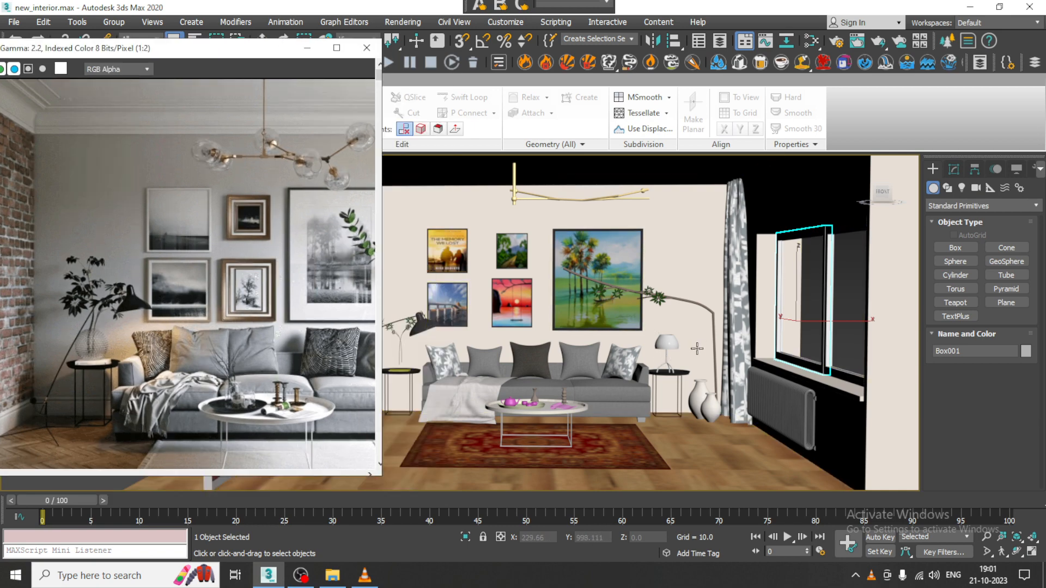
Step: Select the ceiling slab above the room and open the Slate Material Editor
alt+middle_drag(649, 329, 635, 281)
middle_drag(634, 281, 646, 343)
click(670, 256)
alt+middle_drag(670, 256, 655, 307)
scroll(656, 307, up, 3)
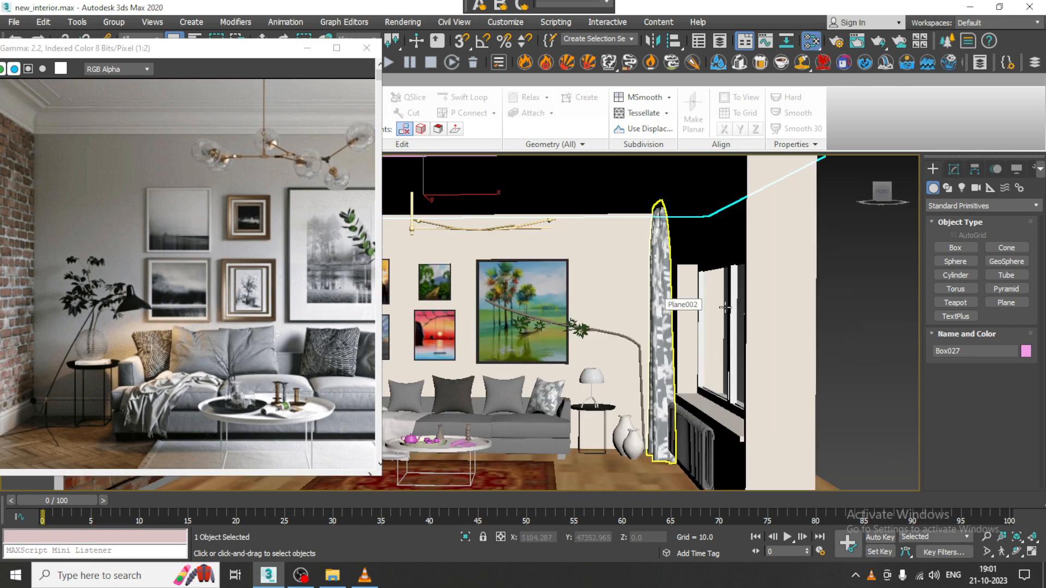
key(m)
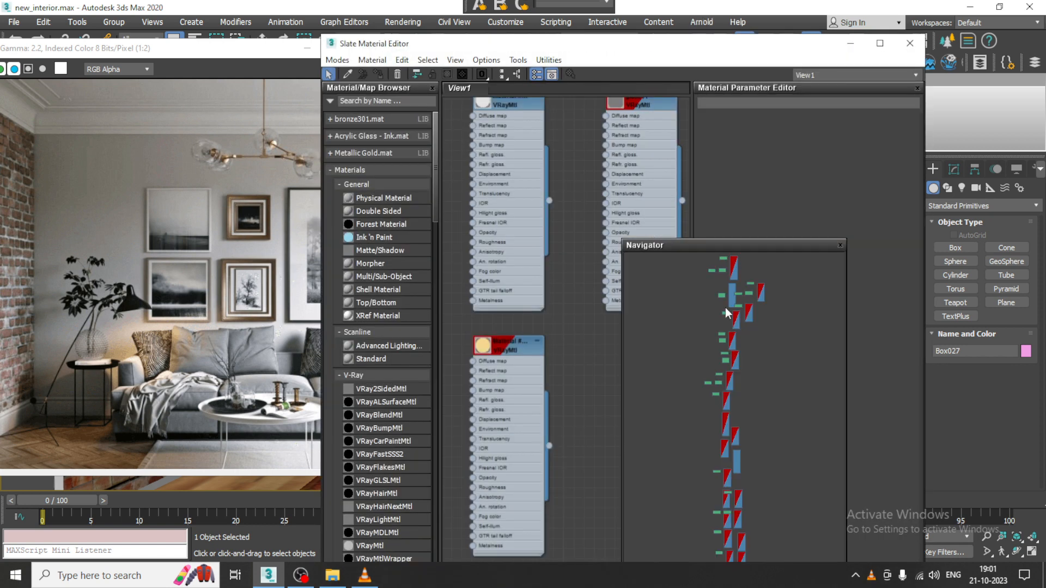
Step: Look through the existing material nodes in the material editor, including the wall material
drag(801, 251, 923, 145)
middle_drag(543, 362, 576, 526)
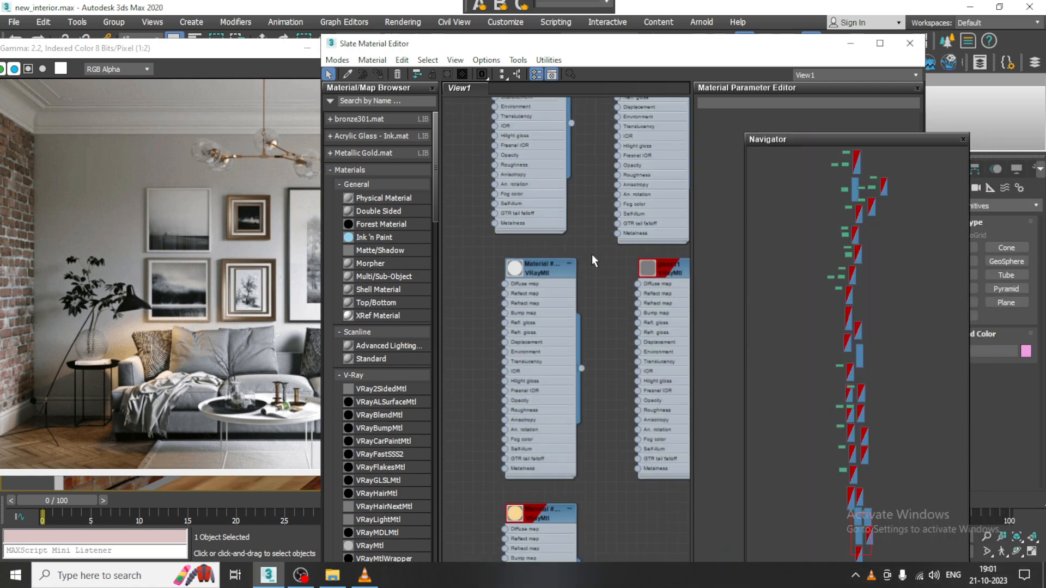
middle_drag(602, 215, 560, 374)
scroll(575, 189, down, 1)
middle_drag(588, 130, 618, 279)
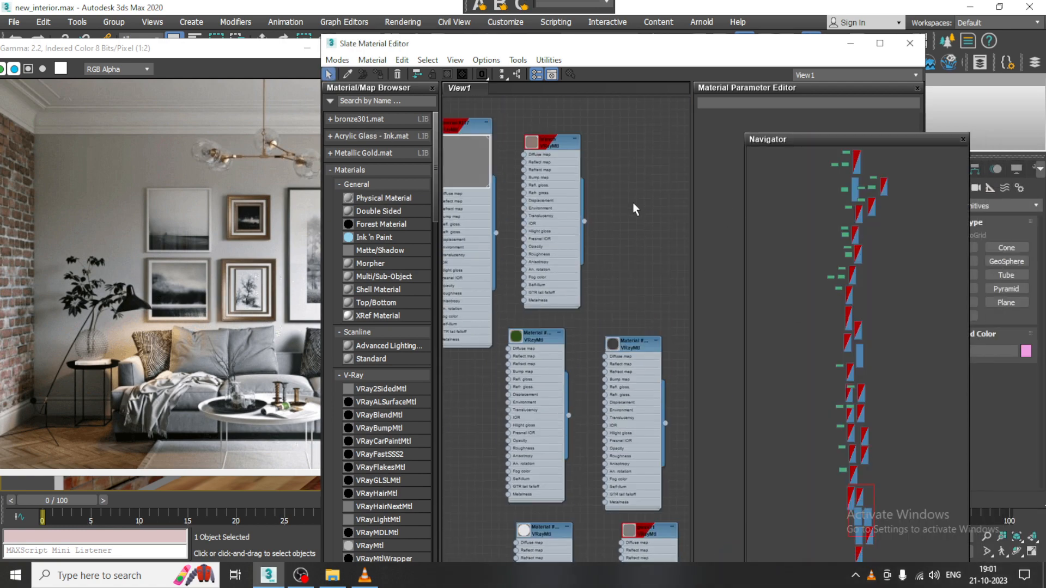
middle_drag(612, 163, 627, 393)
scroll(596, 323, down, 2)
middle_drag(594, 180, 585, 410)
middle_drag(575, 264, 613, 408)
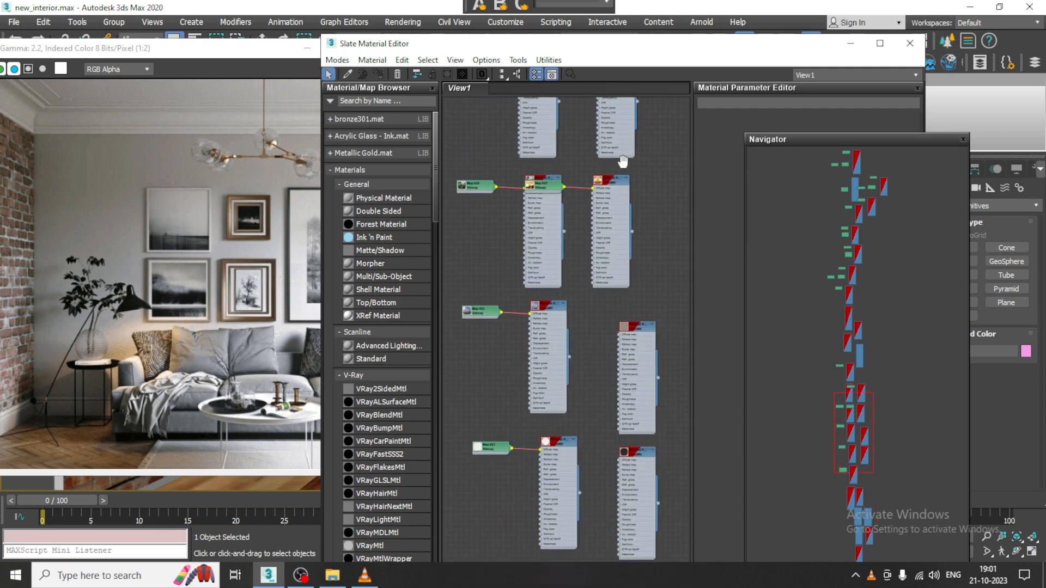
middle_drag(623, 164, 648, 368)
middle_drag(604, 159, 593, 287)
mouse_move(595, 201)
middle_down()
mouse_move(584, 347)
mouse_move(602, 483)
middle_up()
middle_drag(591, 245, 654, 558)
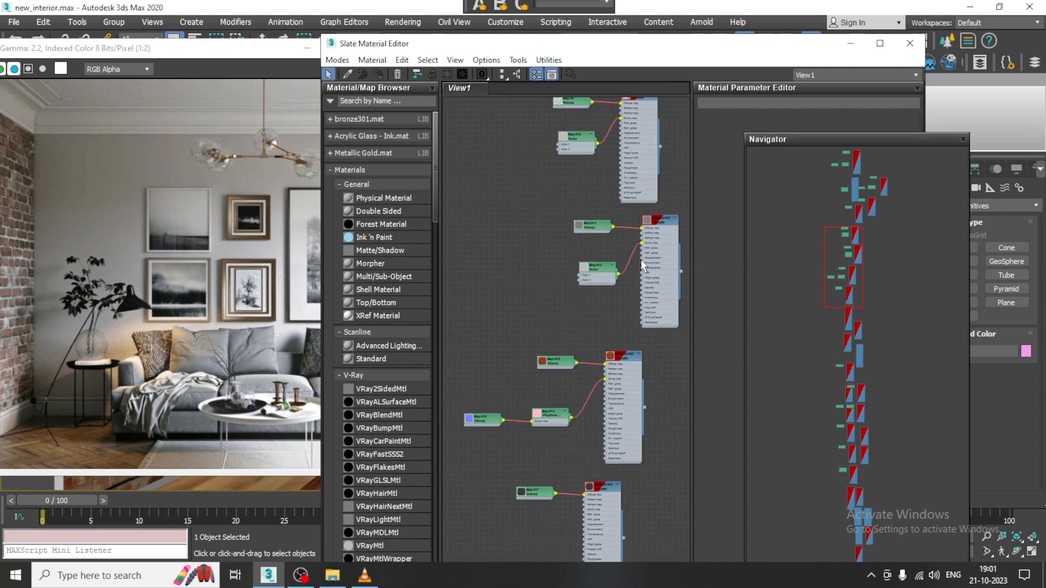
middle_drag(641, 161, 604, 478)
scroll(604, 477, up, 2)
mouse_move(606, 246)
middle_down()
mouse_move(571, 473)
mouse_move(582, 318)
middle_up()
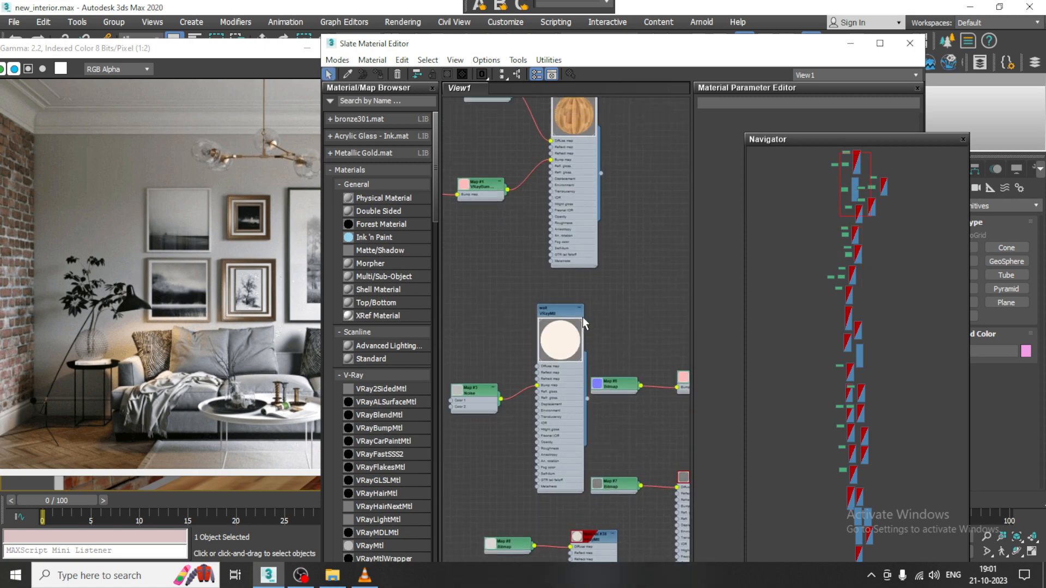
mouse_move(604, 216)
middle_down()
mouse_move(575, 468)
mouse_move(595, 211)
middle_up()
scroll(586, 437, down, 2)
middle_drag(663, 476, 646, 325)
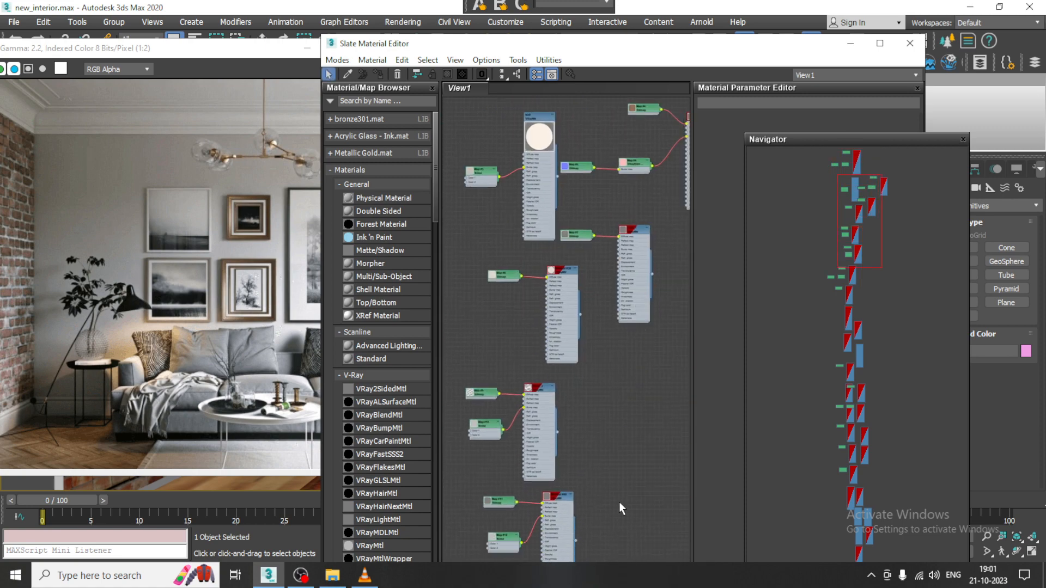
middle_drag(619, 502, 595, 328)
middle_drag(581, 416, 583, 287)
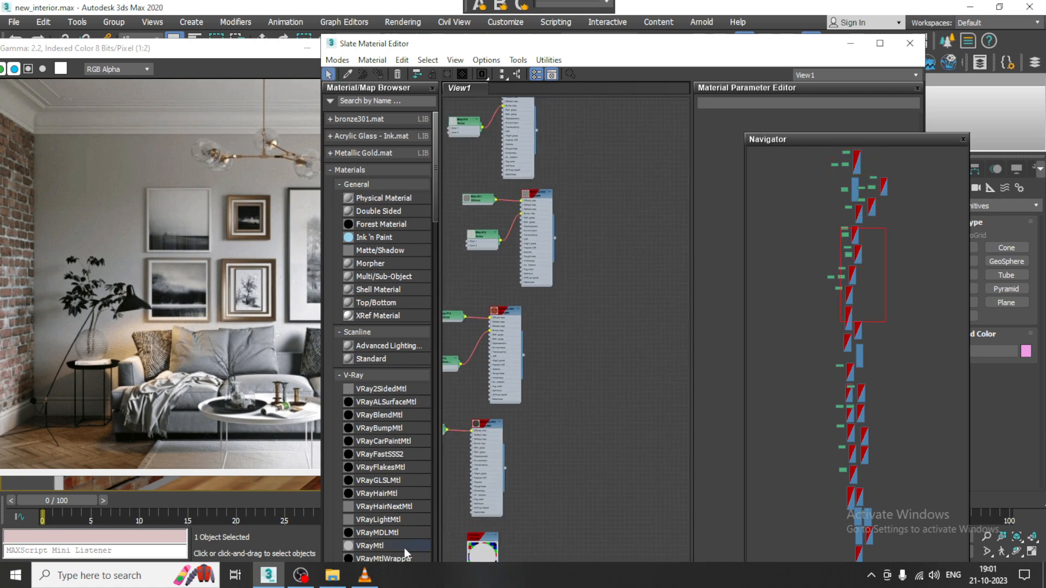
Step: Add a new VRayMtl node beside the existing materials, open its parameters and close the Navigator
drag(370, 546, 639, 363)
double_click(640, 363)
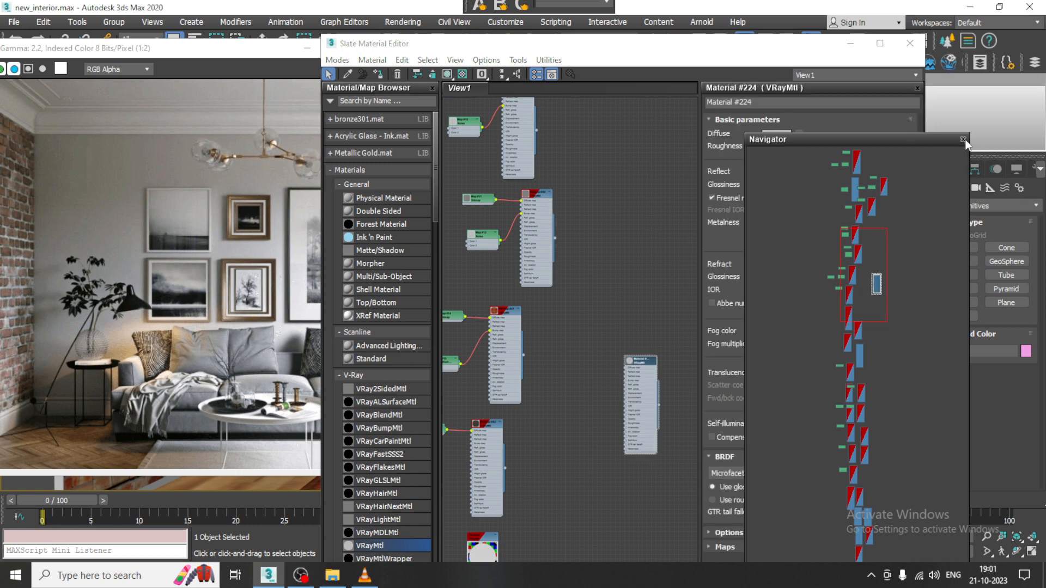
click(963, 139)
Step: Set the new material's diffuse colour to the beige sampled from the wall in the viewport
click(776, 134)
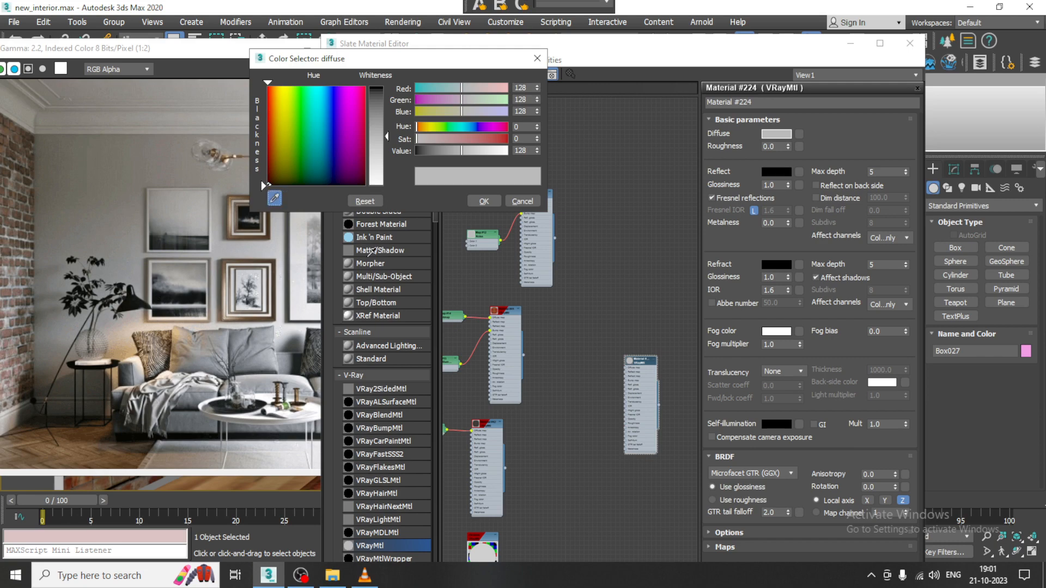
click(522, 201)
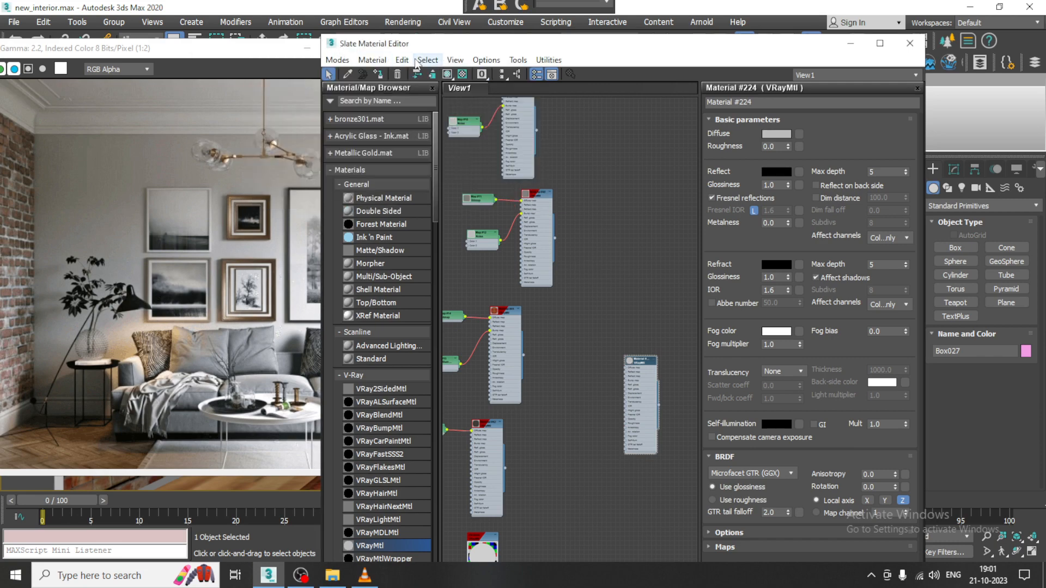
drag(403, 48, 114, 217)
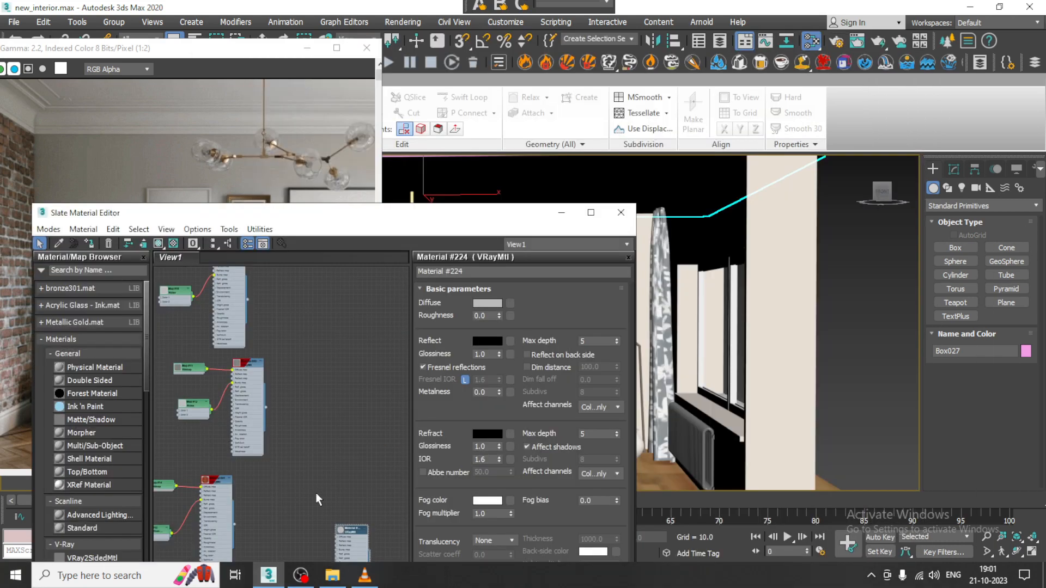
click(486, 302)
click(279, 199)
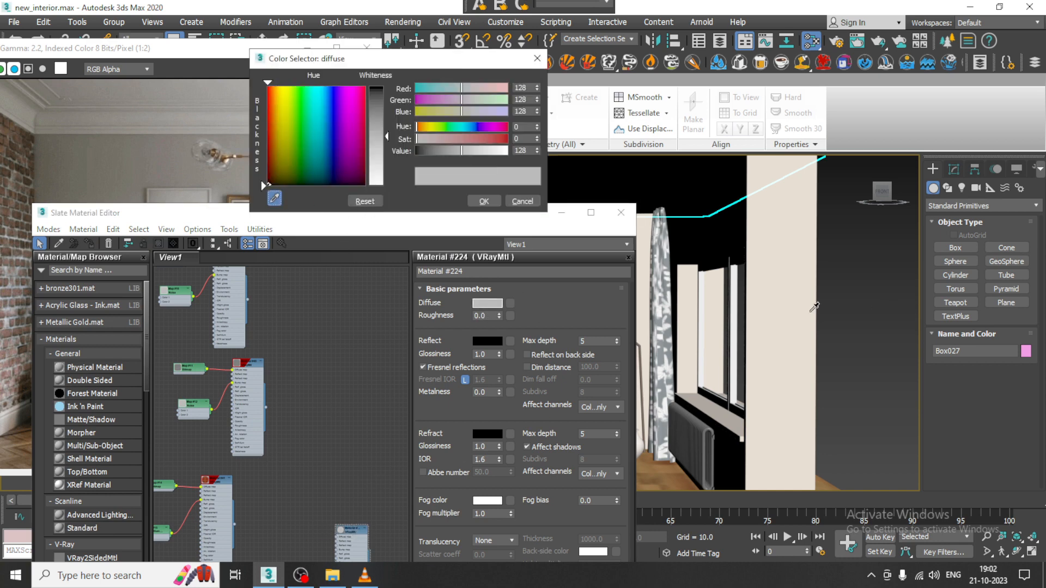
click(795, 304)
click(469, 201)
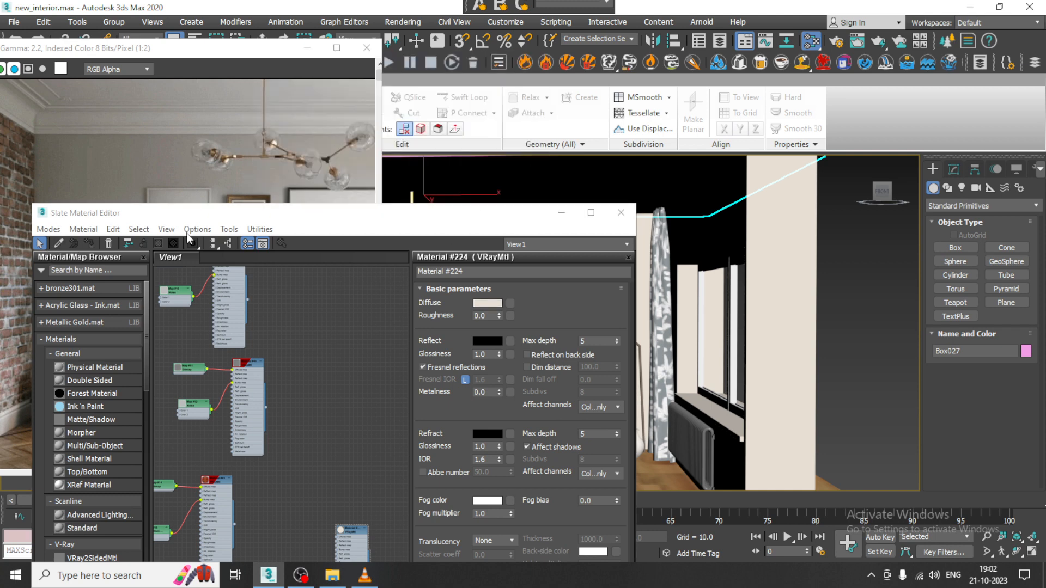
Step: Assign the beige material to the ceiling slab, minimise the material editor and clear the selection
scroll(681, 206, down, 3)
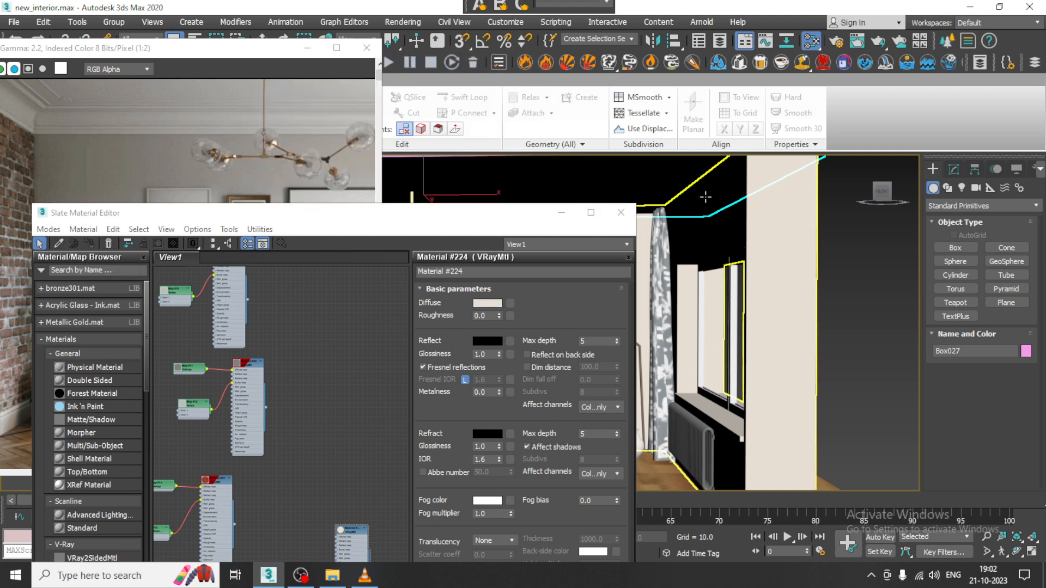
scroll(681, 205, down, 3)
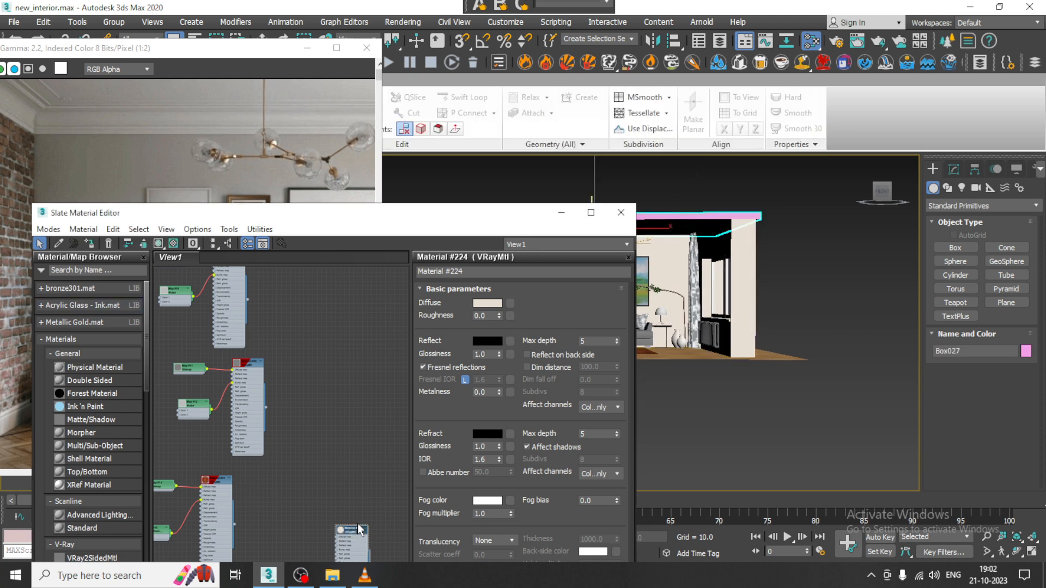
middle_drag(354, 531, 364, 464)
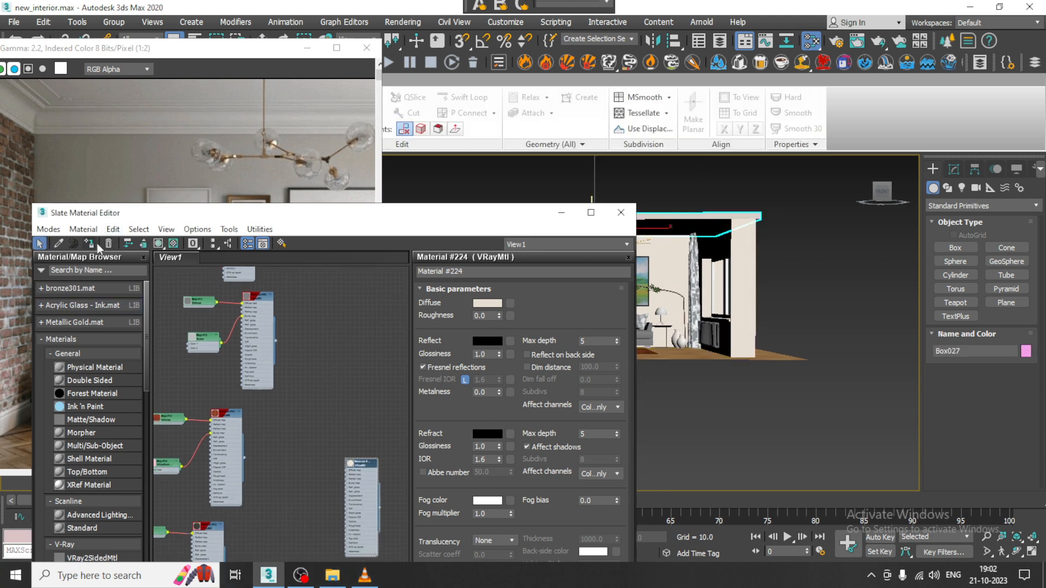
click(566, 217)
click(768, 271)
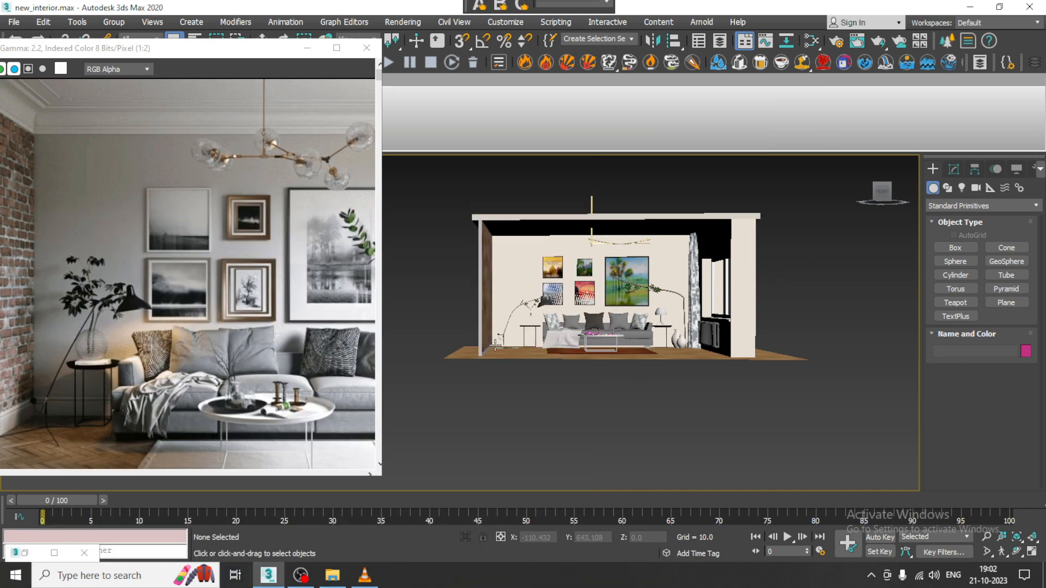
Step: Select the teapot and the four cups on the coffee table tray
alt+middle_drag(695, 284, 688, 321)
scroll(589, 316, up, 6)
scroll(588, 316, up, 8)
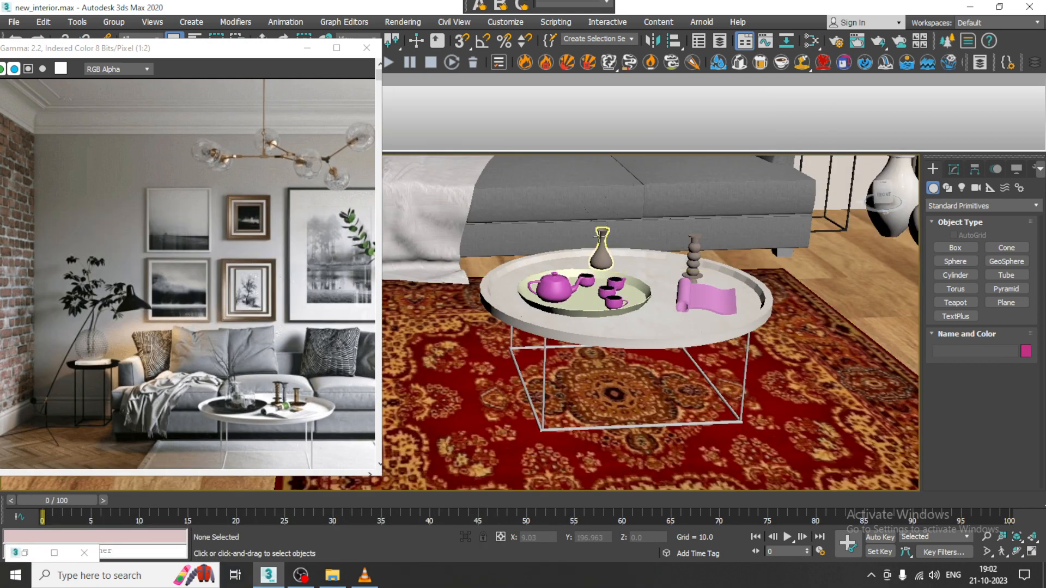
middle_drag(556, 395, 730, 22)
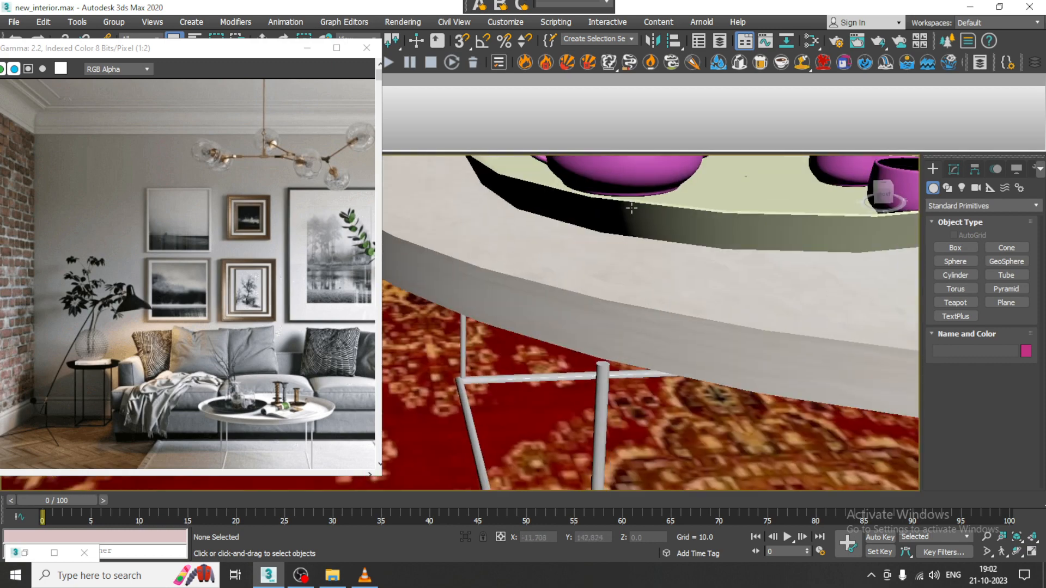
middle_drag(629, 207, 594, 317)
click(610, 248)
middle_drag(756, 256, 677, 353)
ctrl+click(648, 308)
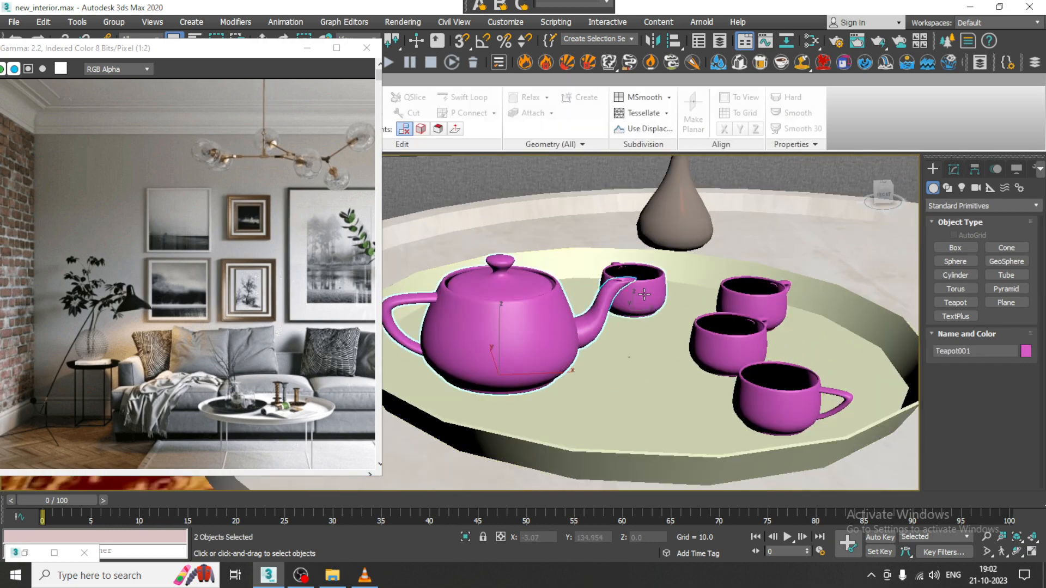
ctrl+click(762, 304)
ctrl+click(738, 350)
ctrl+click(779, 407)
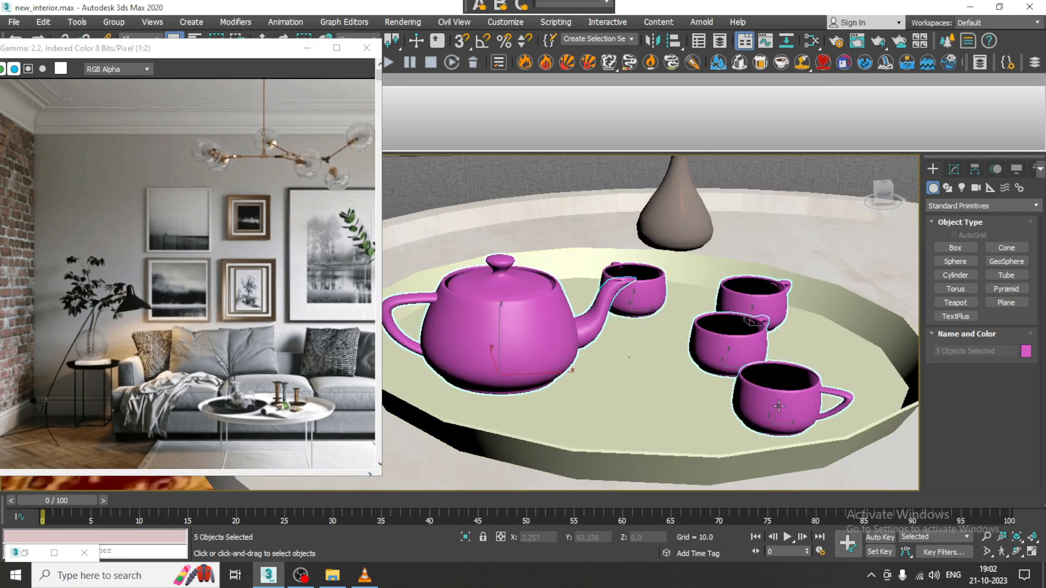
Step: Add a new VRayMtl node in the empty area below the existing materials in the maximised material editor
key(m)
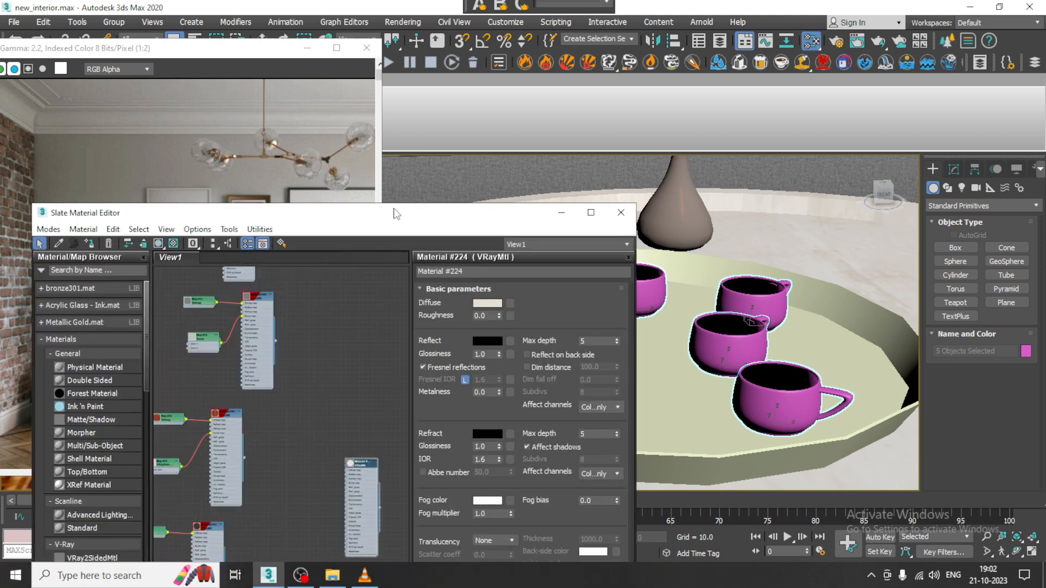
double_click(395, 212)
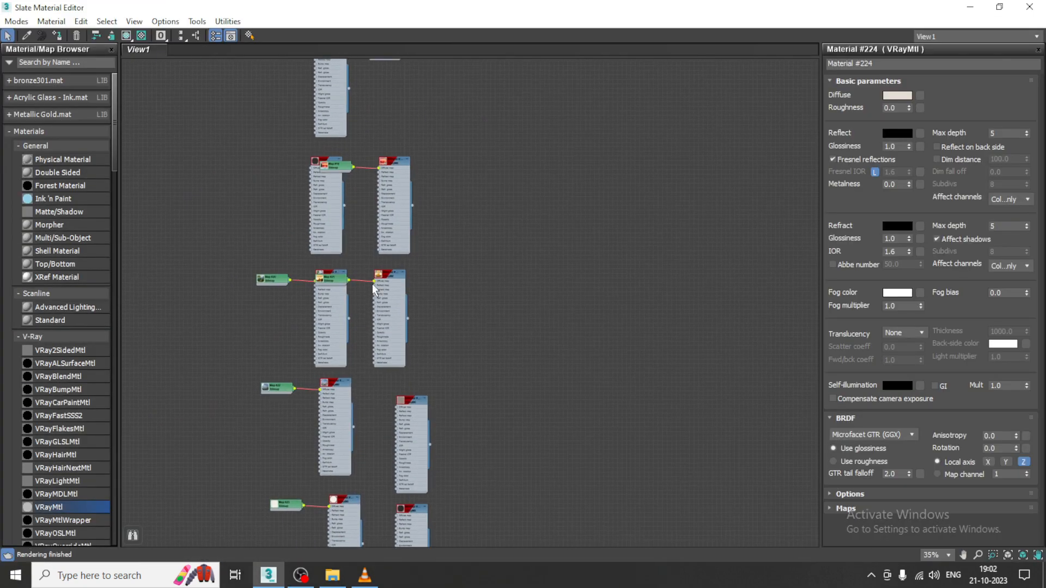
middle_drag(392, 452, 328, 196)
middle_drag(369, 414, 378, 267)
middle_drag(327, 507, 345, 78)
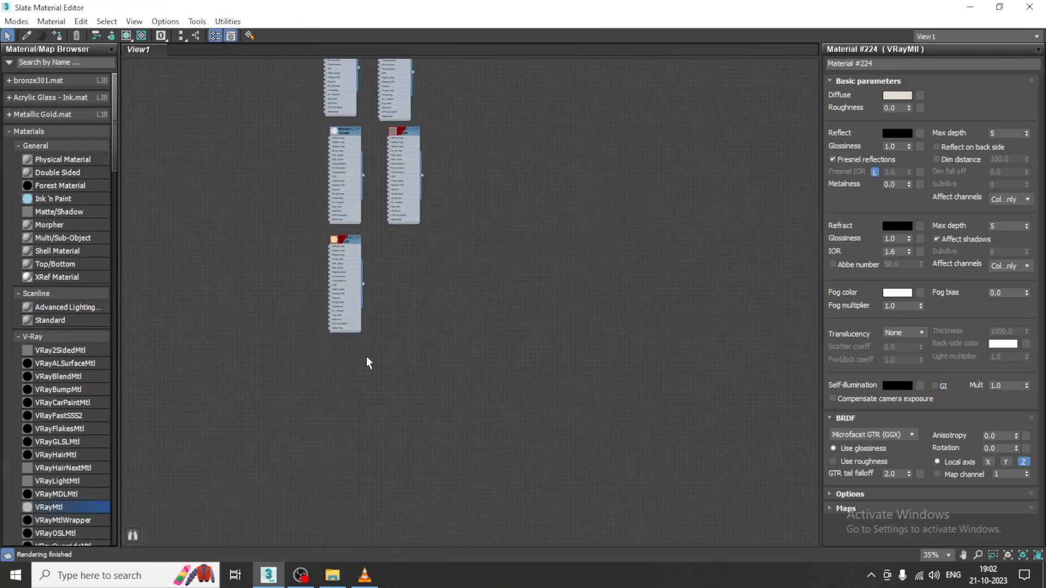
middle_drag(366, 357, 337, 385)
drag(402, 322, 401, 321)
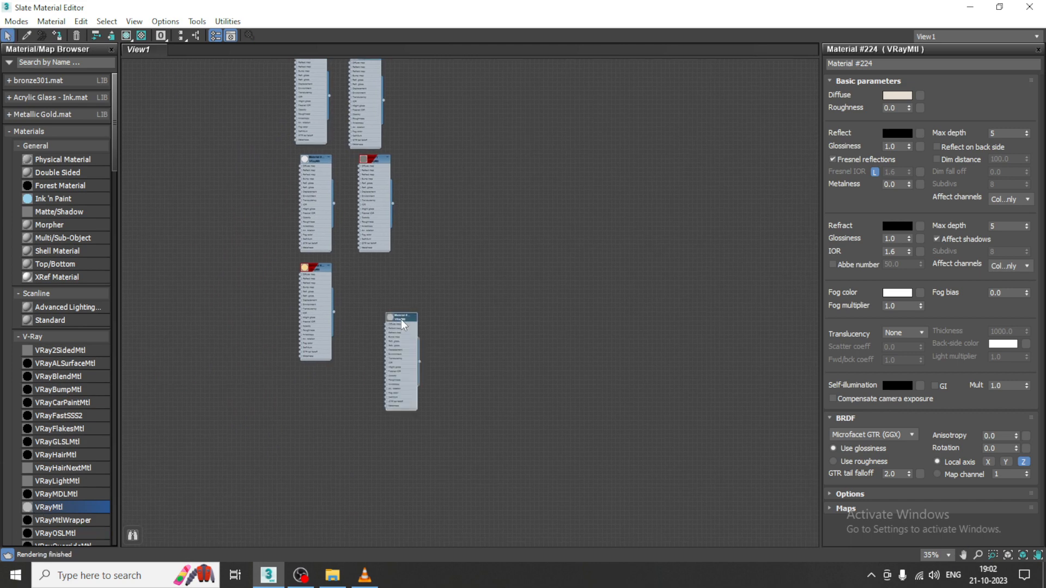
Step: Set the new material's diffuse to grey value 104, its refraction colour to white and its IOR to 1.8
click(905, 97)
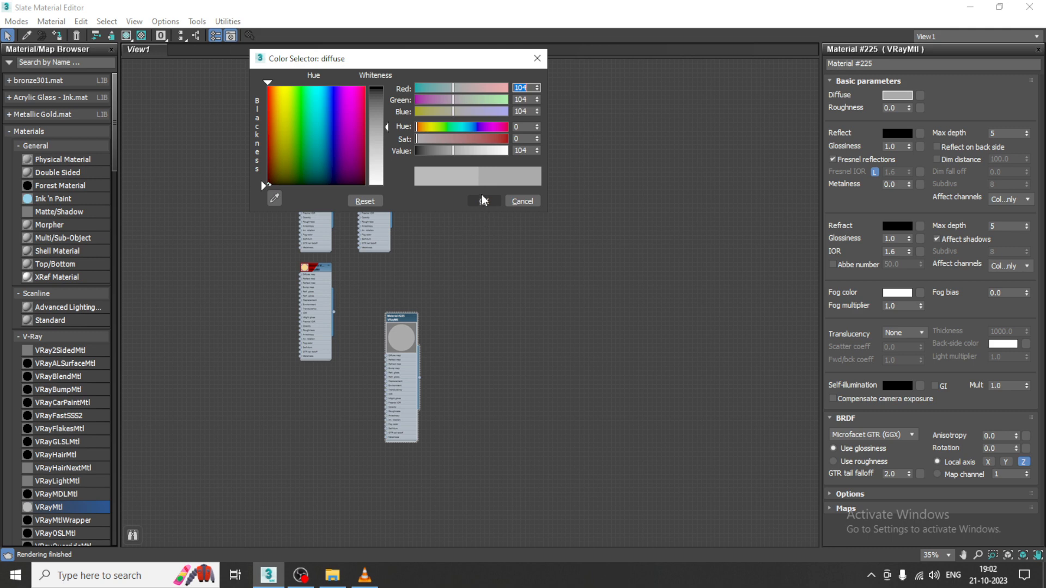
click(482, 200)
click(897, 226)
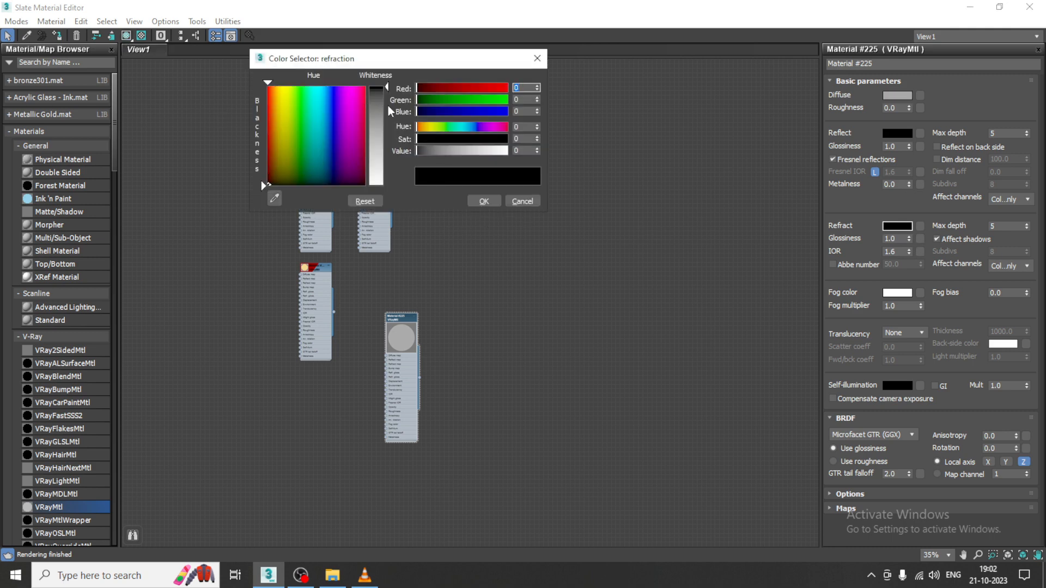
drag(387, 88, 387, 186)
click(484, 202)
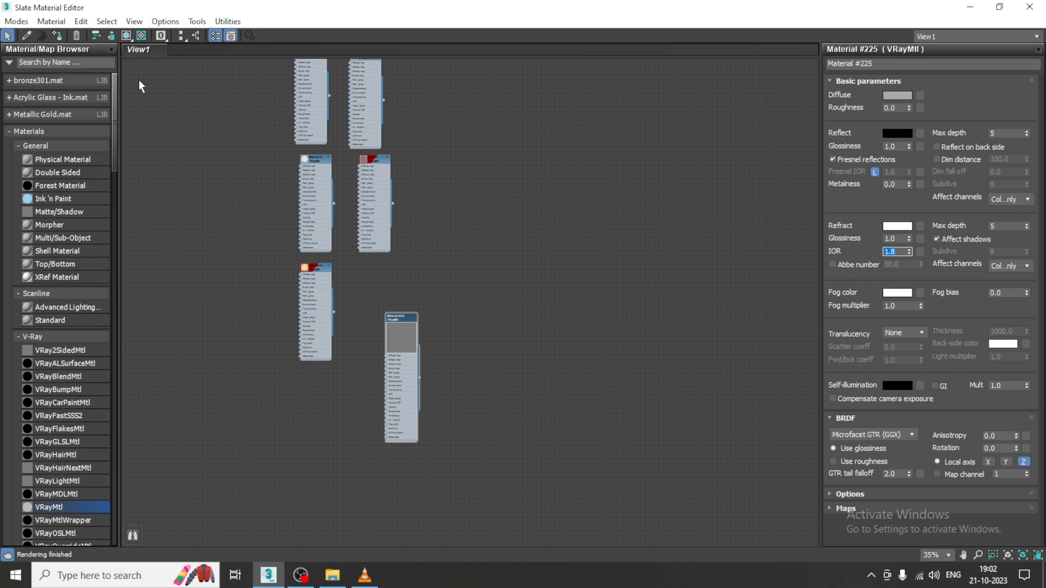
Step: Assign the glass material to the teapot and cups, show it in the viewport and name it cupglass
click(126, 38)
click(885, 66)
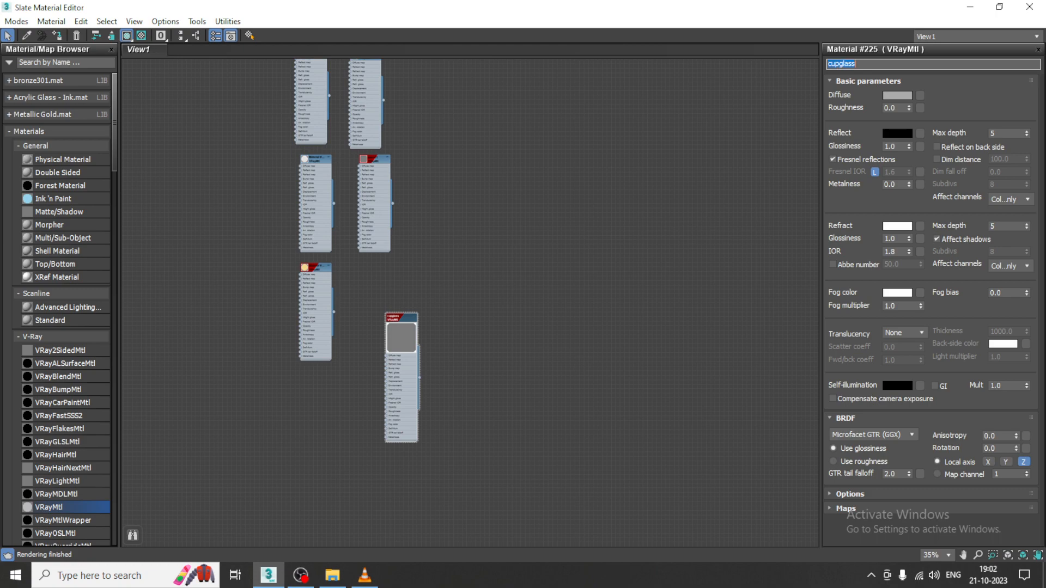
click(970, 8)
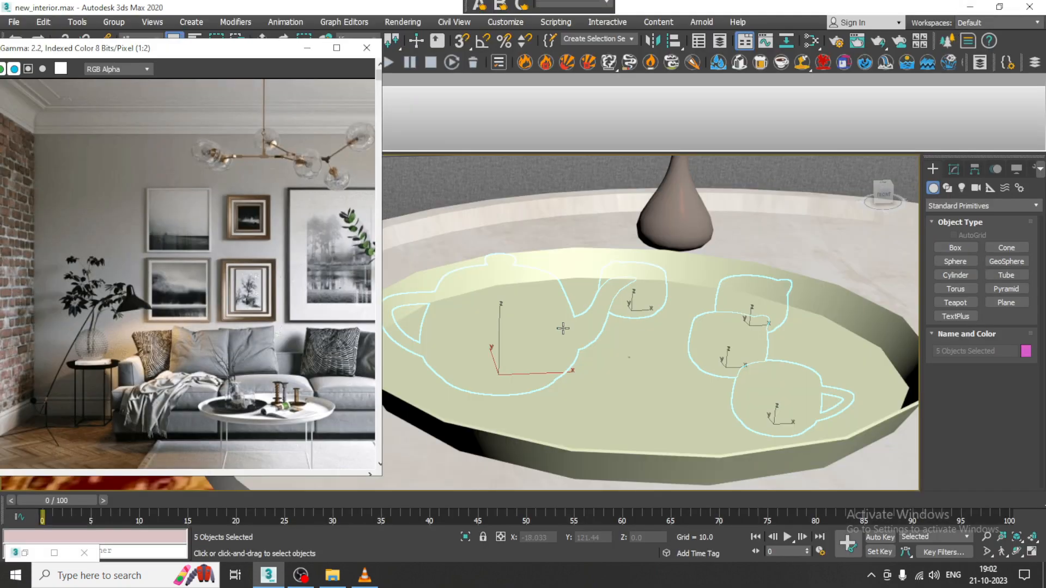
Step: Compare the room with the reference image and select the room wall on the brick side
scroll(563, 329, down, 8)
middle_drag(563, 328, 593, 325)
scroll(209, 291, down, 2)
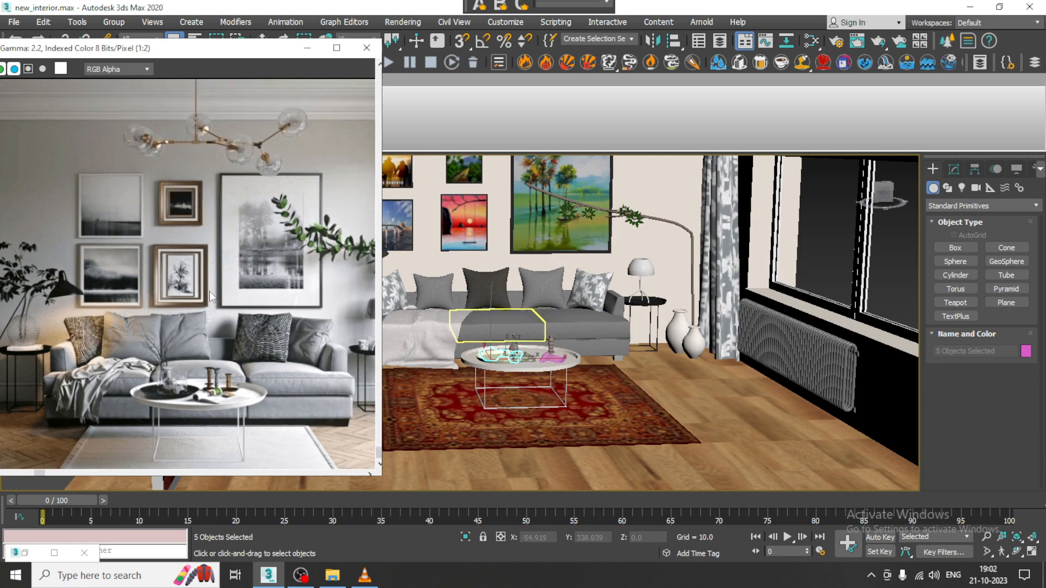
scroll(491, 321, down, 1)
middle_drag(490, 322, 778, 319)
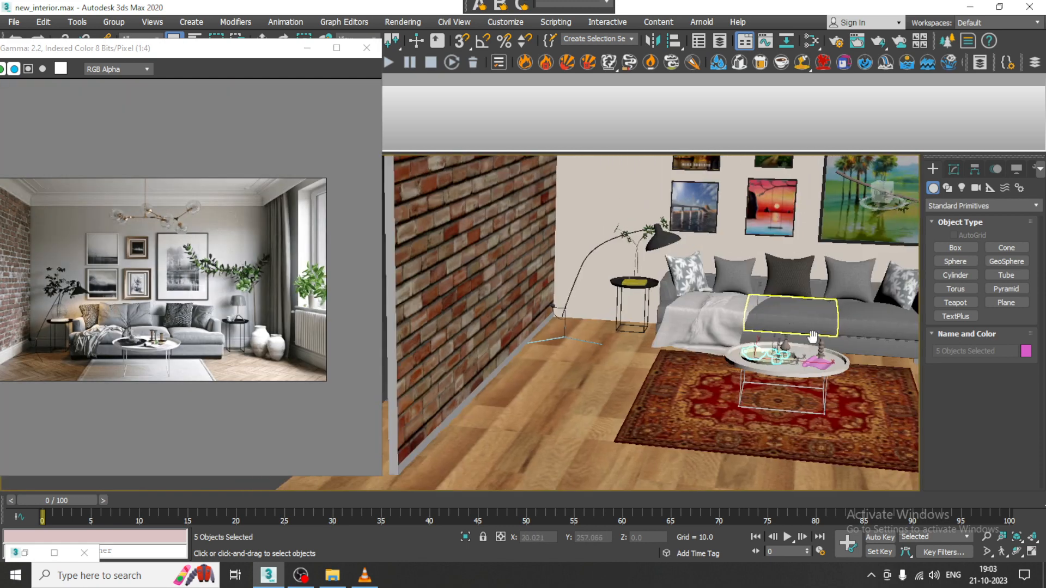
alt+middle_drag(503, 305, 590, 297)
click(590, 297)
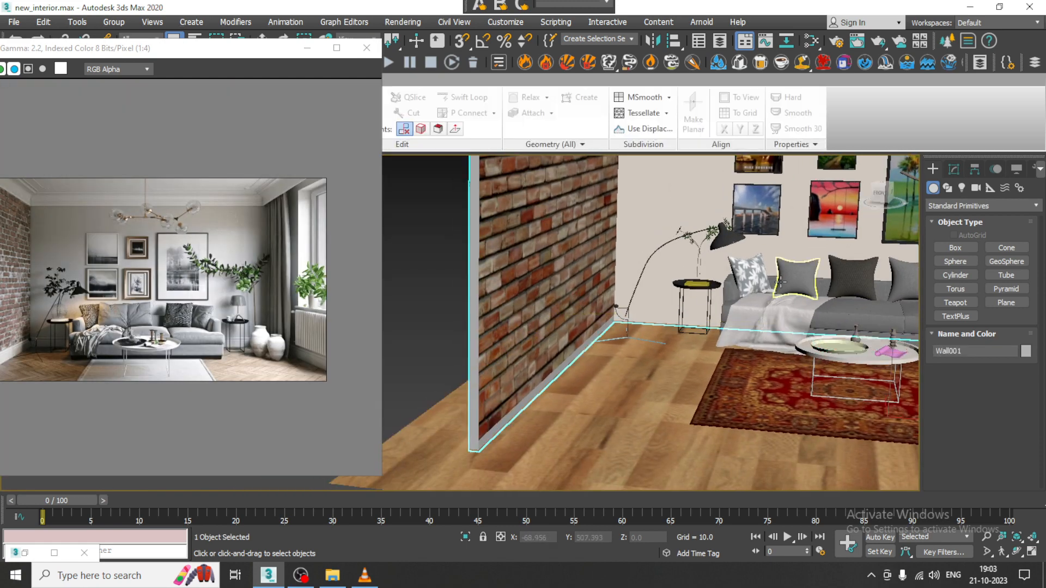
Step: Select the ceiling slab above the room and isolate it in the viewport
alt+middle_drag(733, 305, 776, 248)
middle_drag(776, 247, 752, 217)
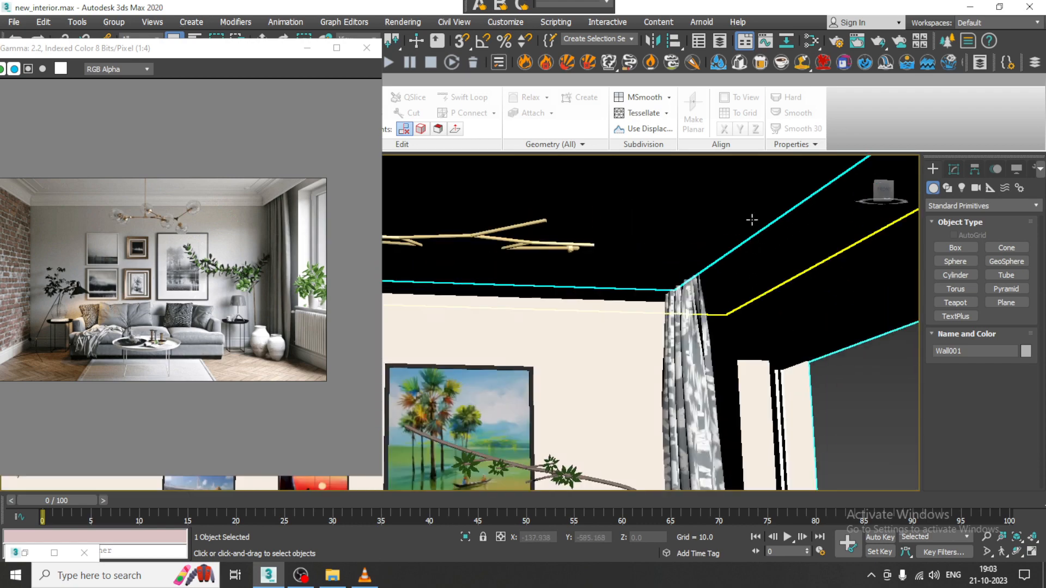
click(751, 217)
key(alt+q)
scroll(671, 258, up, 2)
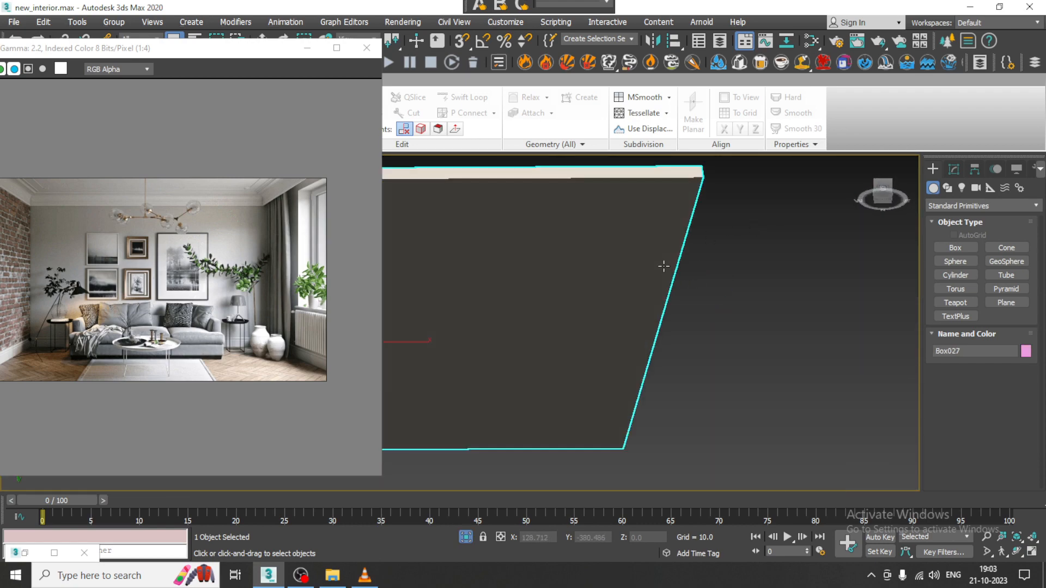
Step: At polygon level, select the five narrow strip polygons along three sides of the ceiling's underside, including the corner pieces
alt+middle_drag(663, 266, 685, 278)
key(w)
key(4)
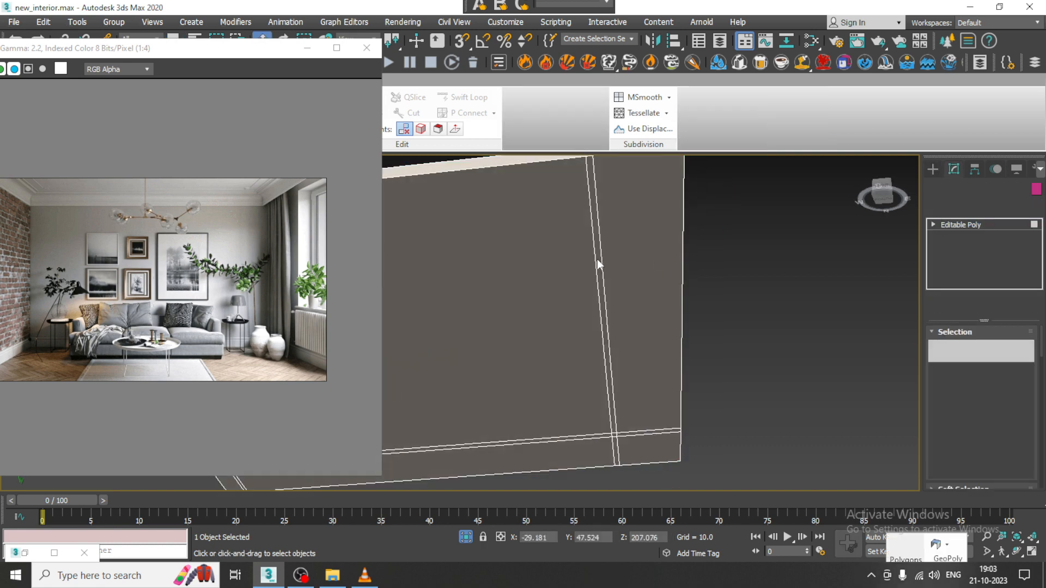
click(598, 264)
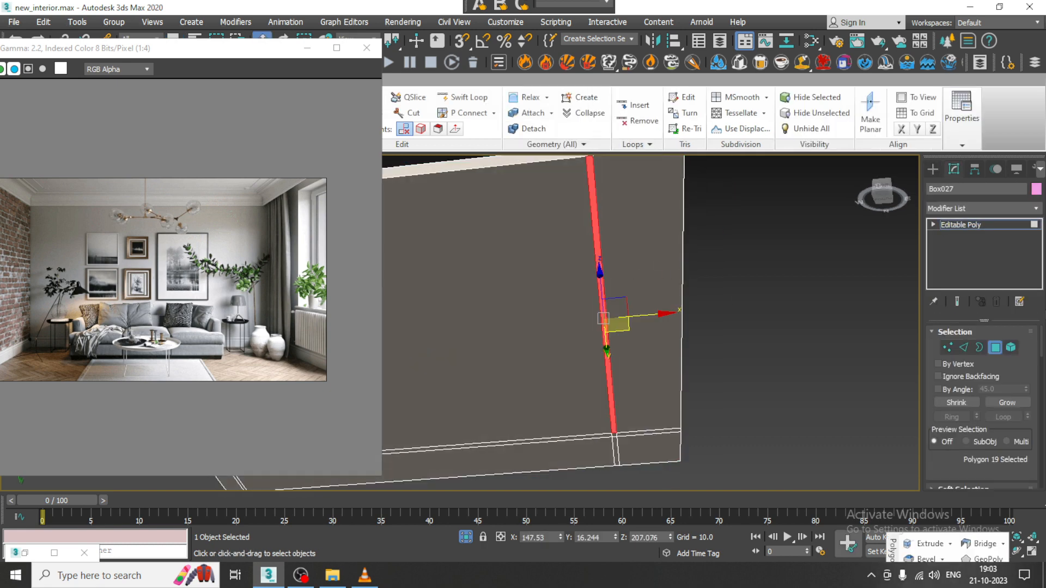
ctrl+click(614, 436)
middle_drag(609, 419, 707, 418)
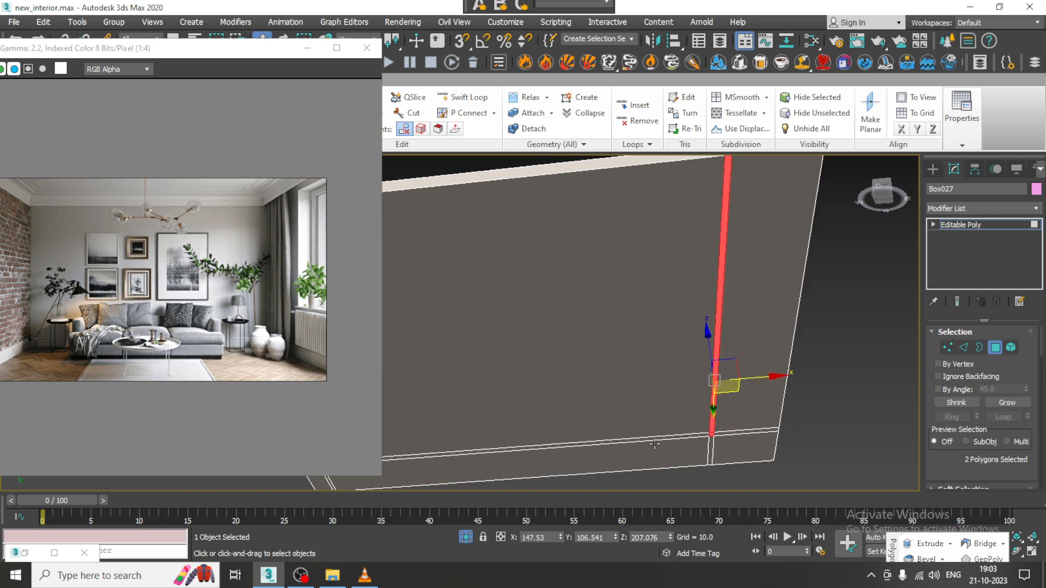
ctrl+click(654, 438)
middle_drag(645, 430, 825, 404)
scroll(586, 416, up, 3)
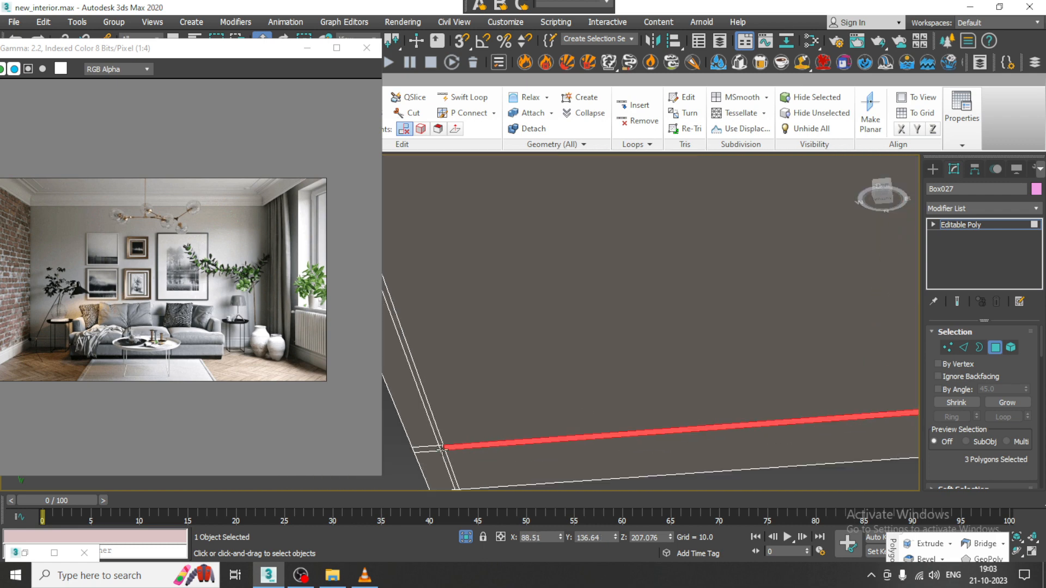
ctrl+click(442, 448)
ctrl+click(436, 431)
middle_drag(542, 280, 704, 495)
scroll(575, 313, down, 3)
middle_drag(711, 354, 522, 196)
alt+middle_drag(618, 245, 623, 357)
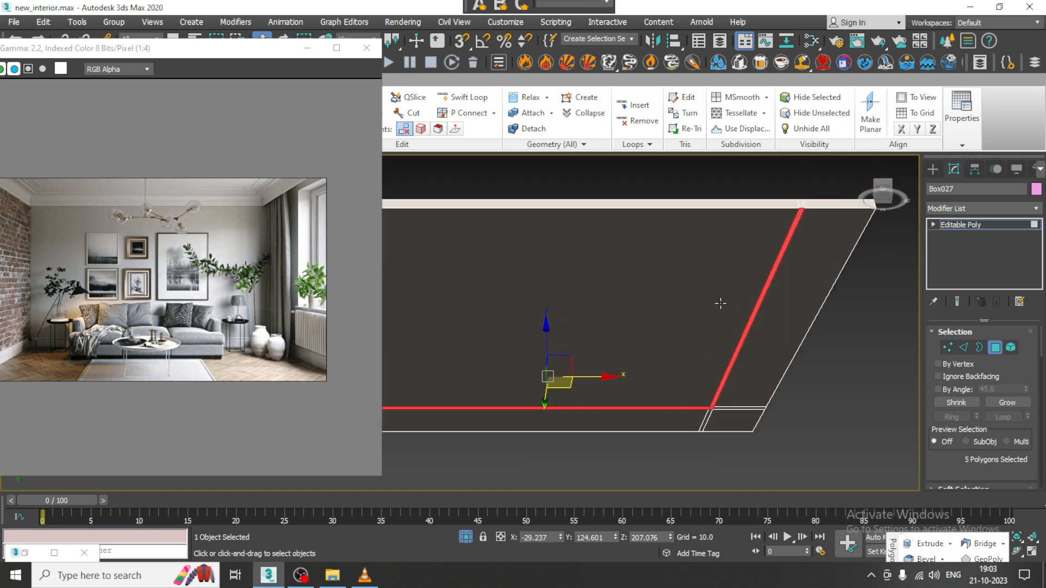
Step: Extrude the selected ceiling strip polygons by 22.754 to form a dropped border
alt+middle_drag(718, 303, 722, 332)
middle_drag(713, 318, 746, 316)
scroll(967, 489, down, 5)
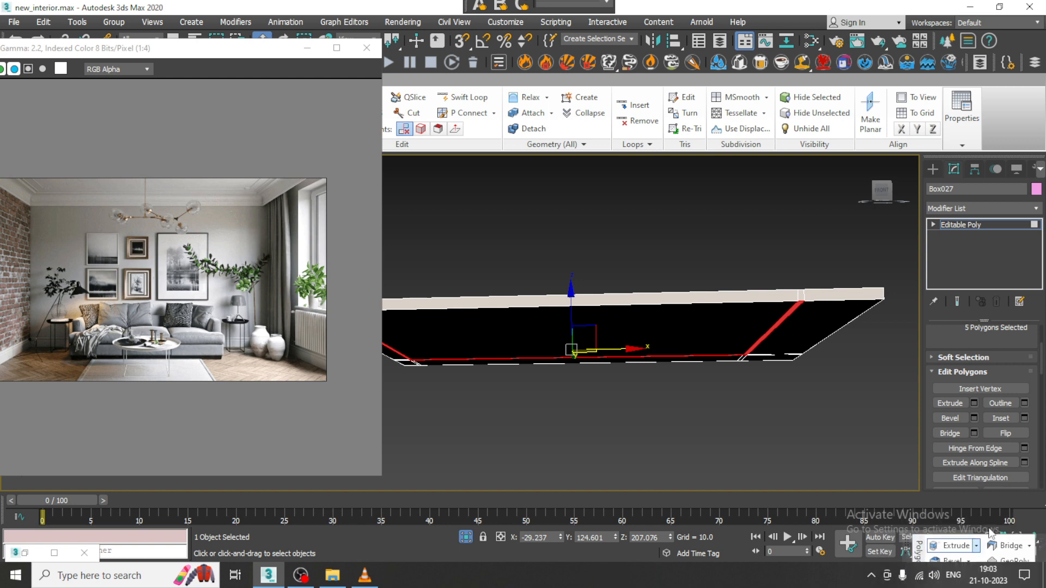
drag(918, 550, 917, 100)
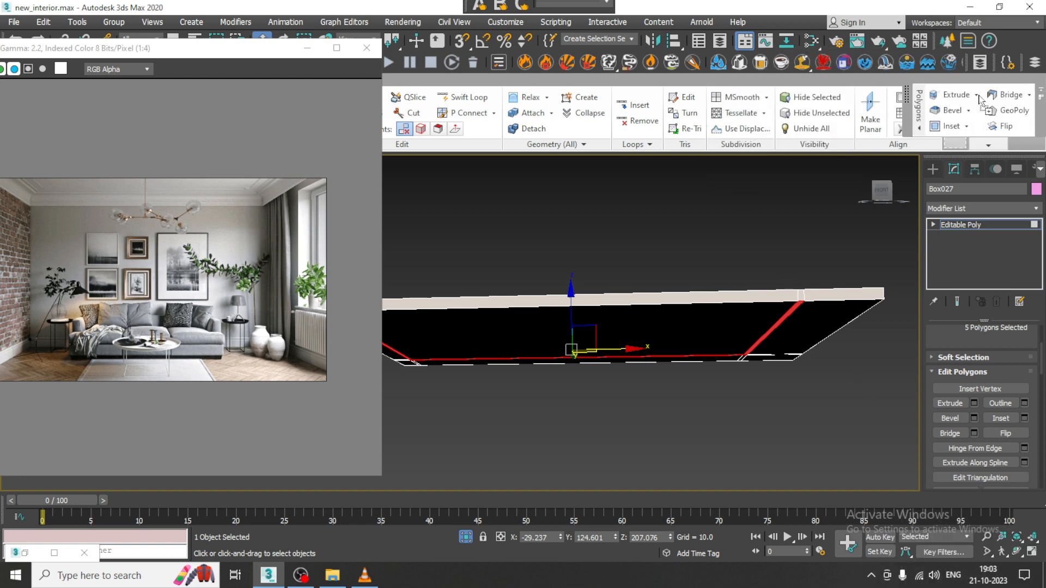
click(974, 404)
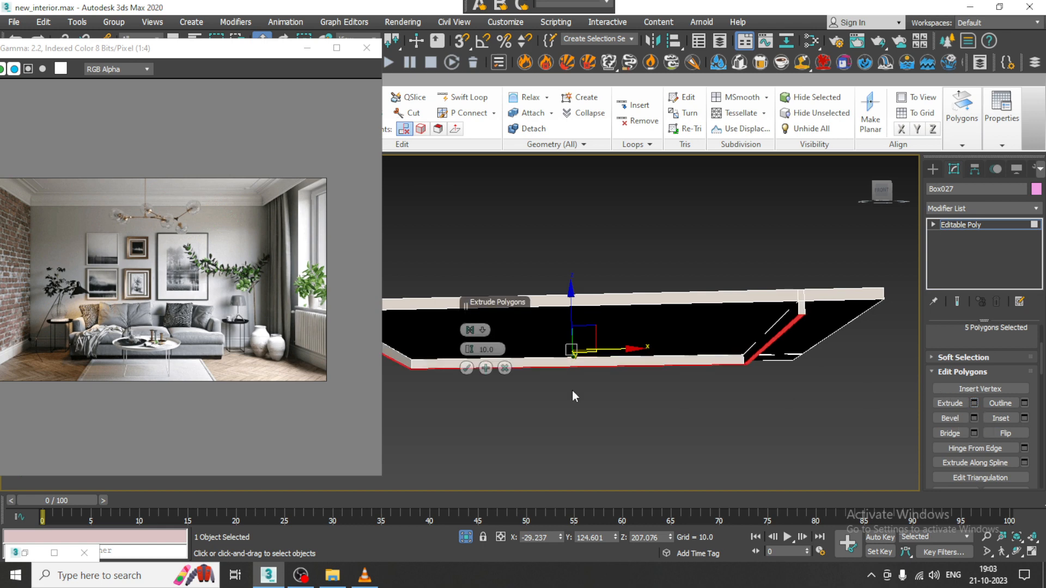
drag(469, 349, 462, 274)
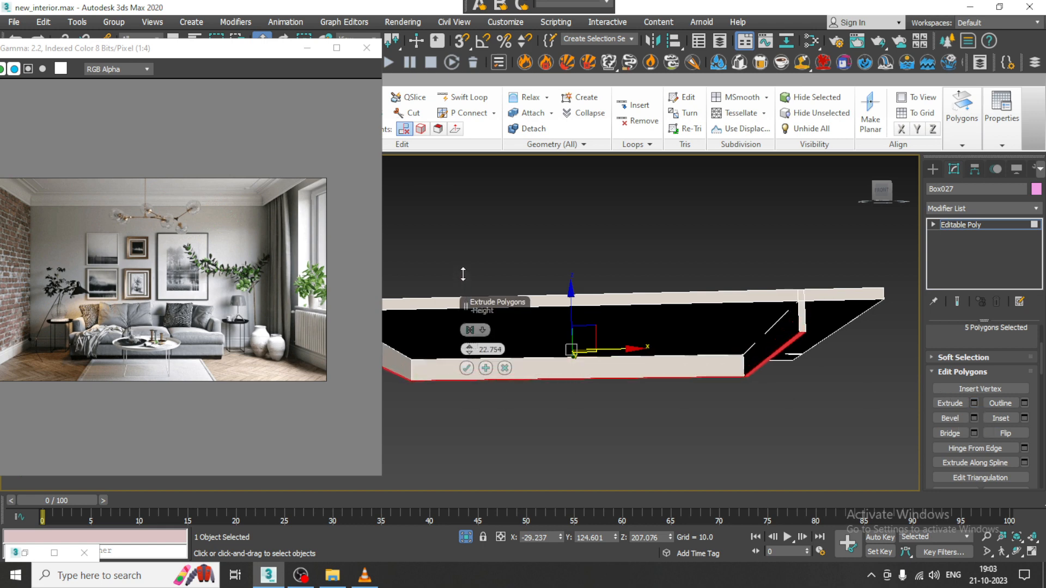
click(466, 368)
Step: Add two closely spaced edge loops with Swift Loop around the dropped border, just below the ceiling slab
alt+middle_drag(675, 275, 713, 282)
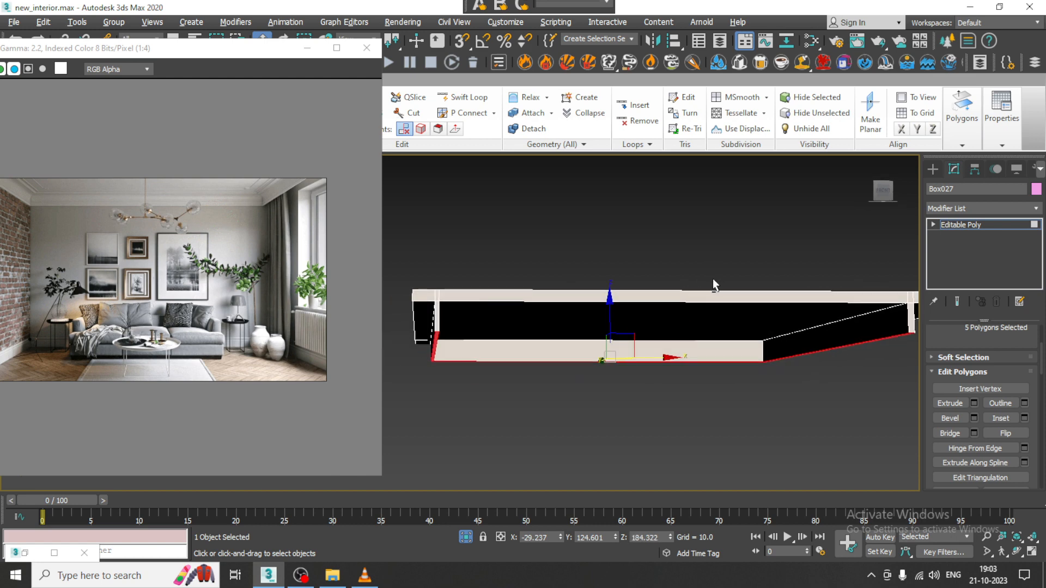
scroll(701, 304, up, 2)
click(482, 102)
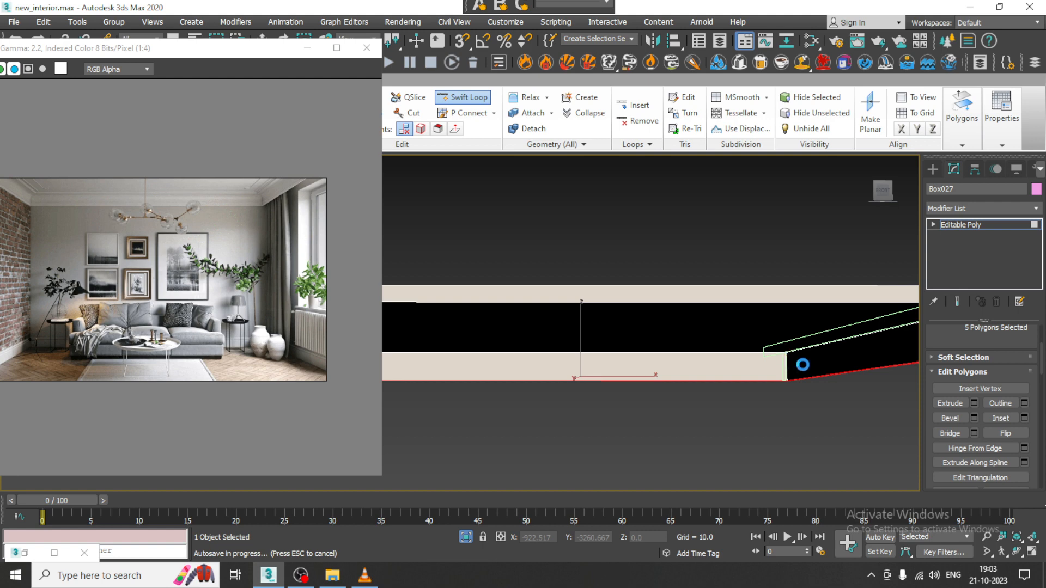
alt+middle_drag(812, 359, 701, 376)
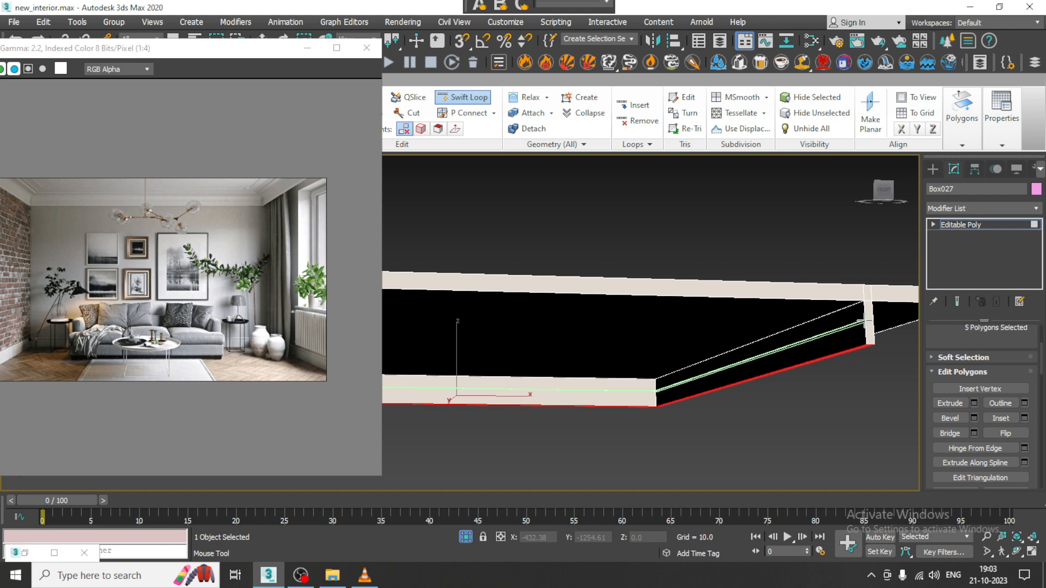
scroll(864, 321, up, 2)
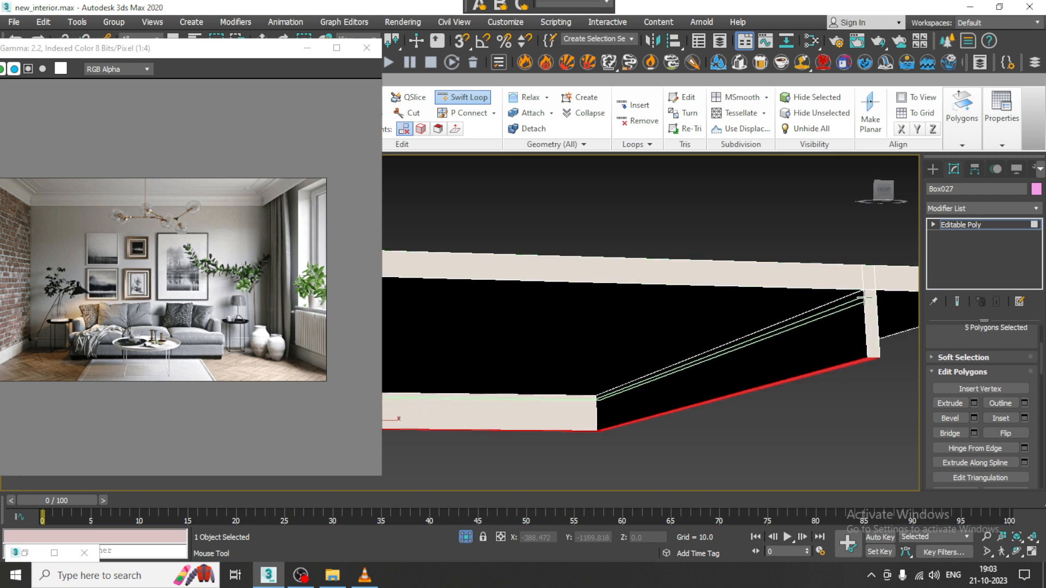
scroll(863, 298, up, 4)
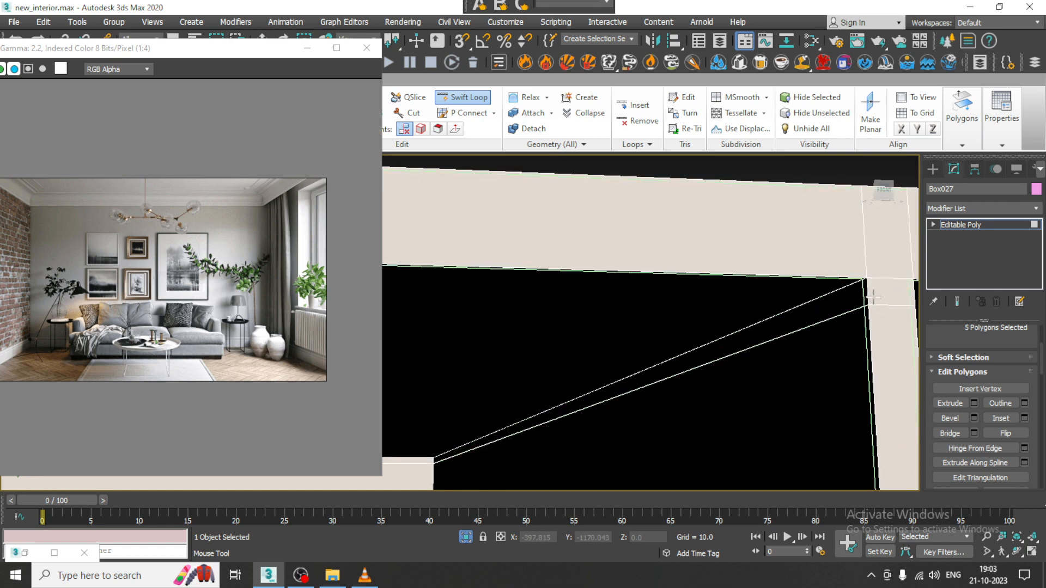
scroll(858, 315, down, 1)
alt+middle_drag(858, 315, 868, 348)
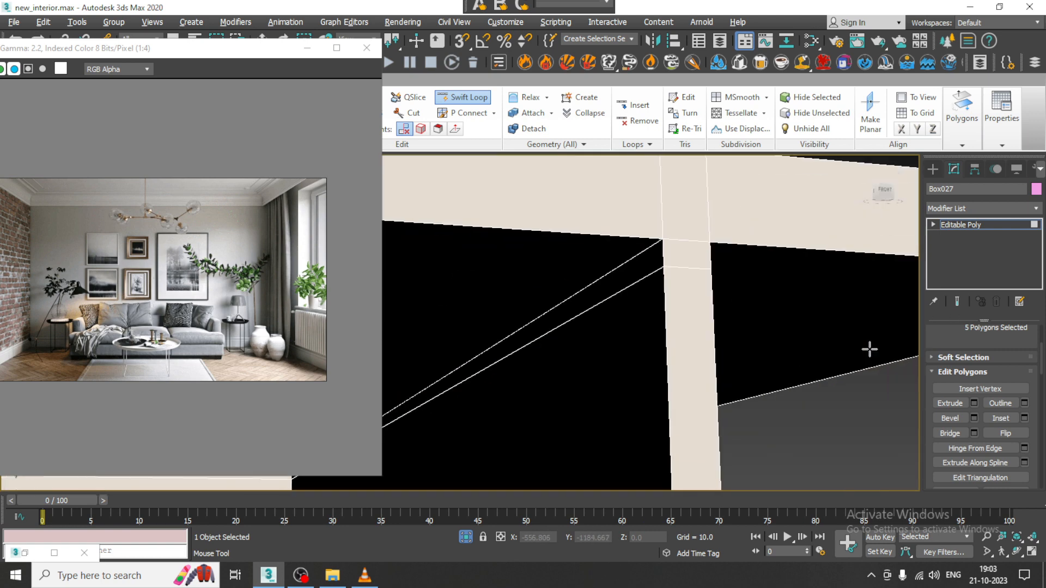
click(663, 259)
right_click(662, 261)
middle_drag(669, 292, 761, 290)
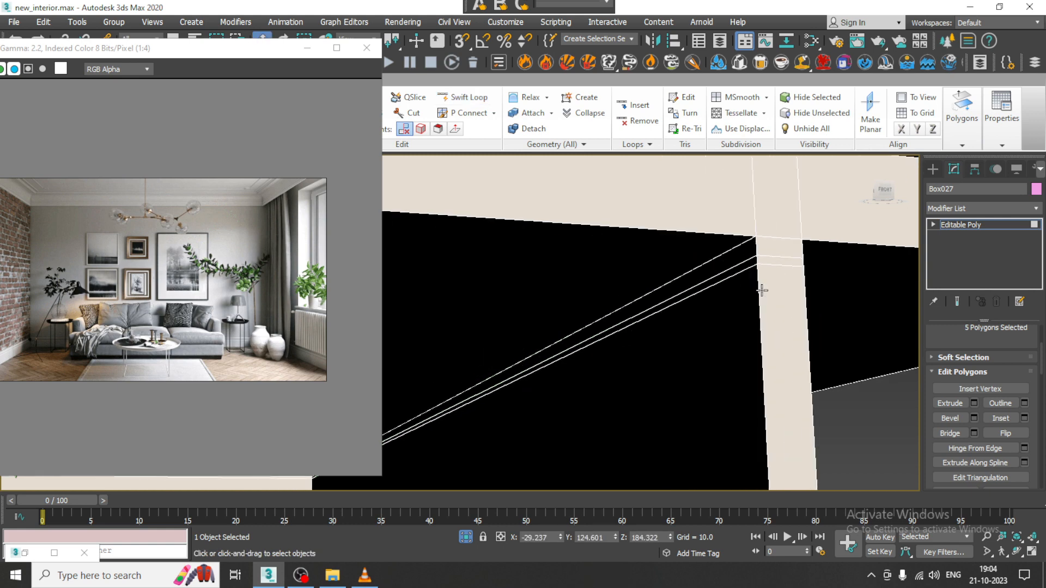
Step: Select the three thin polygons between the new edge loops on the inner faces of the dropped border
key(4)
key(4)
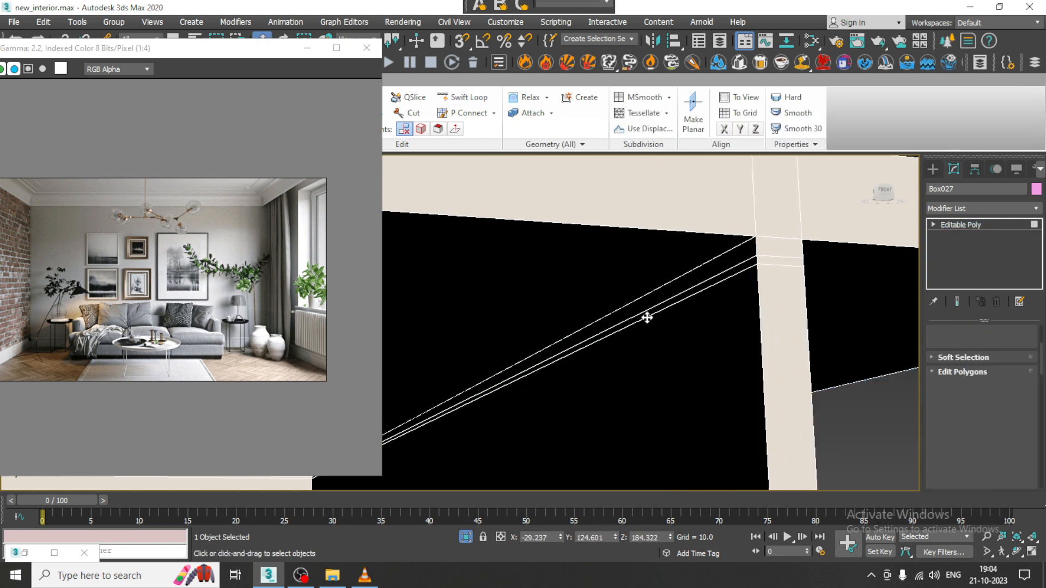
click(644, 315)
alt+middle_drag(637, 313, 654, 362)
middle_drag(602, 384, 674, 351)
scroll(674, 350, up, 7)
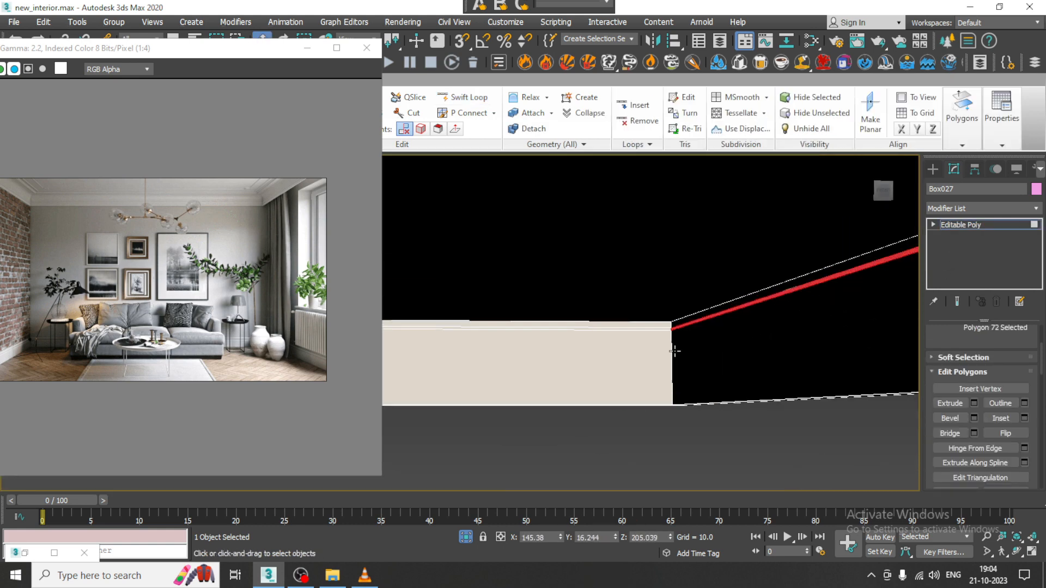
ctrl+click(650, 288)
scroll(649, 288, down, 2)
middle_drag(649, 288, 1019, 299)
scroll(651, 321, down, 6)
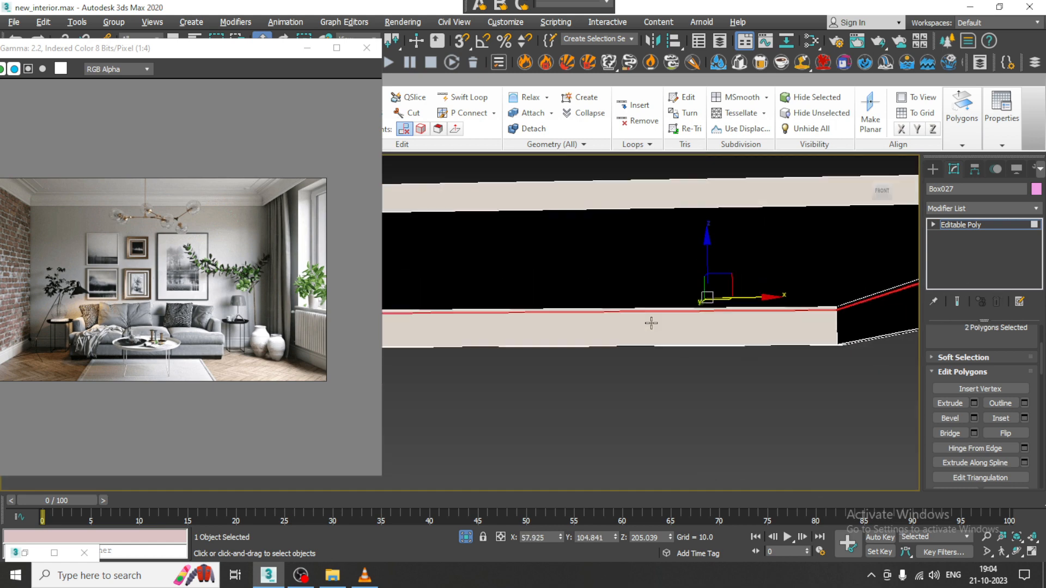
middle_drag(652, 321, 824, 346)
mouse_move(643, 342)
alt+middle_down()
mouse_move(525, 285)
mouse_move(674, 257)
mouse_move(1019, 264)
alt+middle_up()
scroll(607, 322, up, 2)
ctrl+click(569, 329)
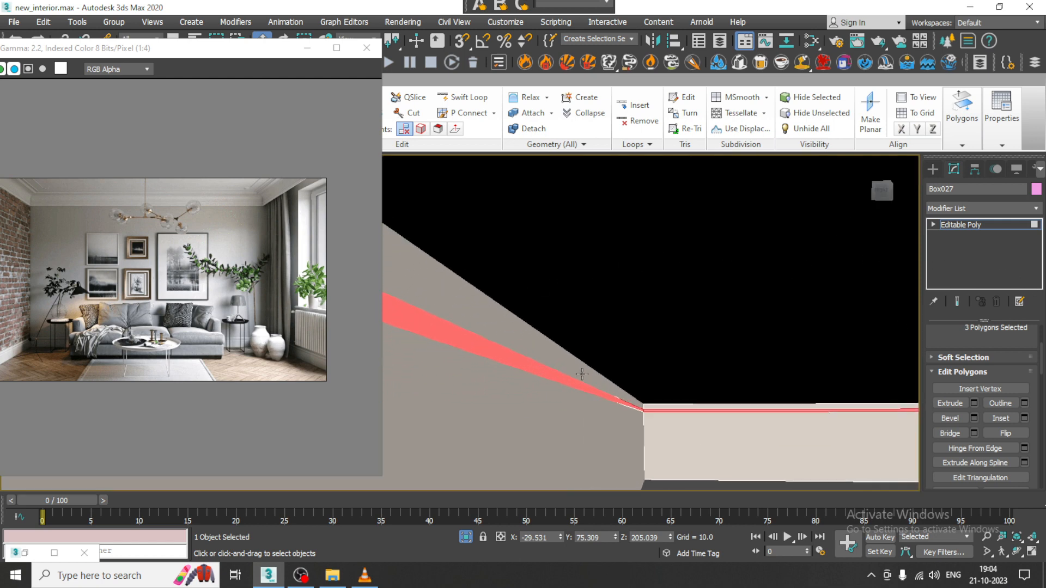
Step: Bevel the three thin band polygons along their local normals with height 0.434 and outline -0.173, leaving nothing selected
middle_drag(578, 372, 610, 375)
scroll(610, 376, down, 5)
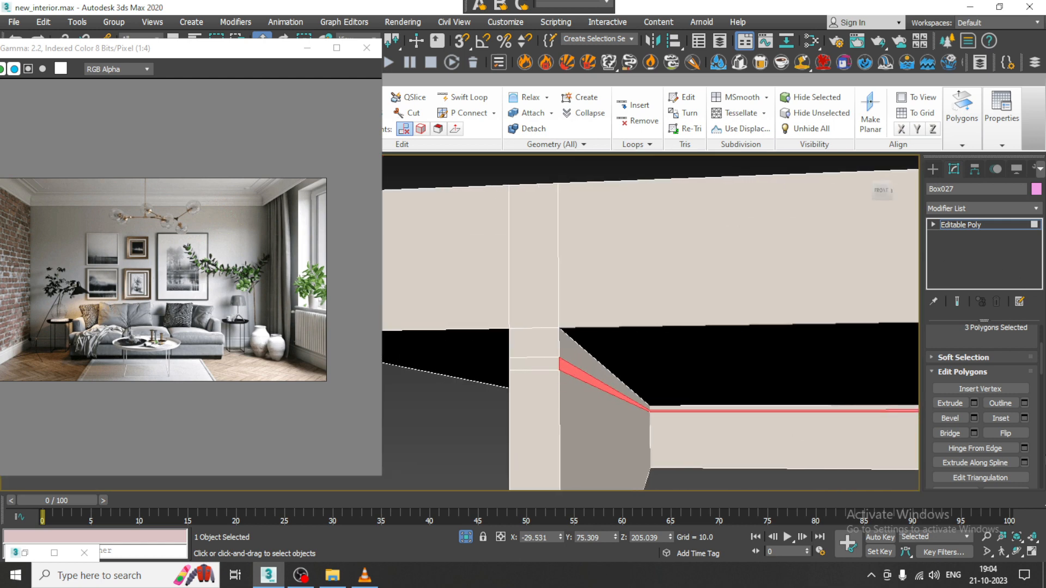
click(974, 418)
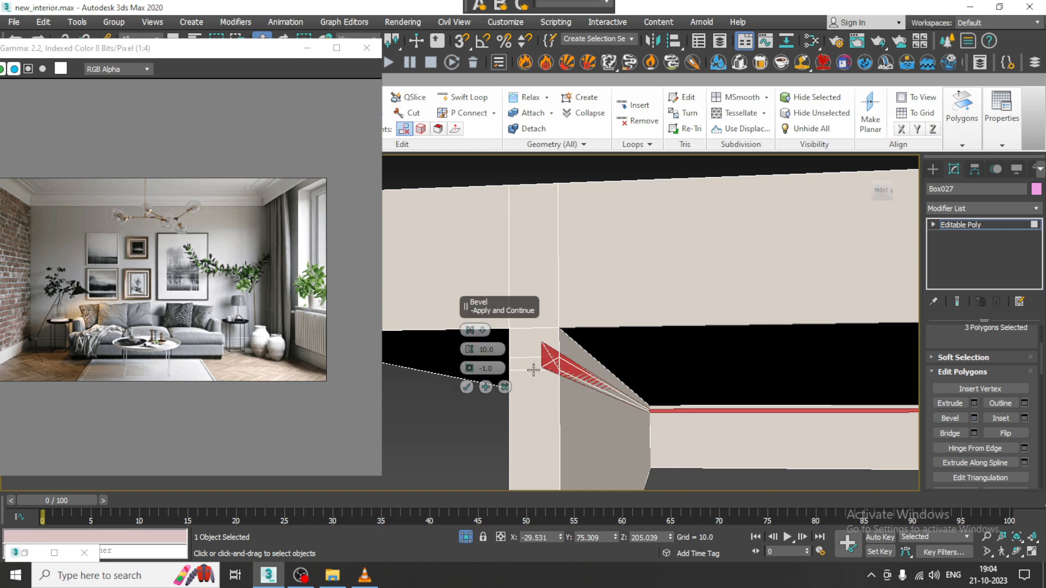
click(479, 330)
click(520, 356)
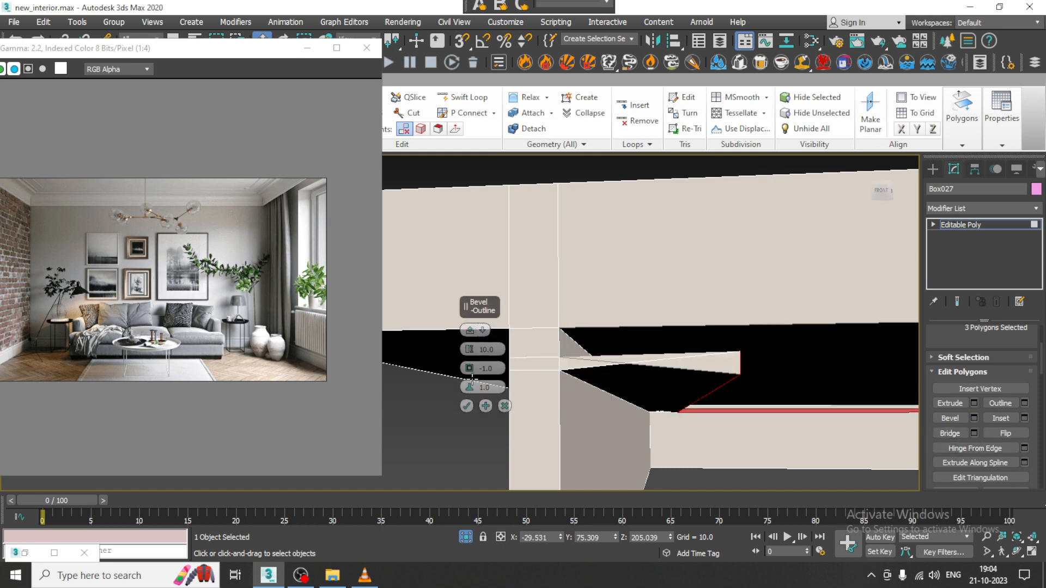
drag(469, 349, 467, 372)
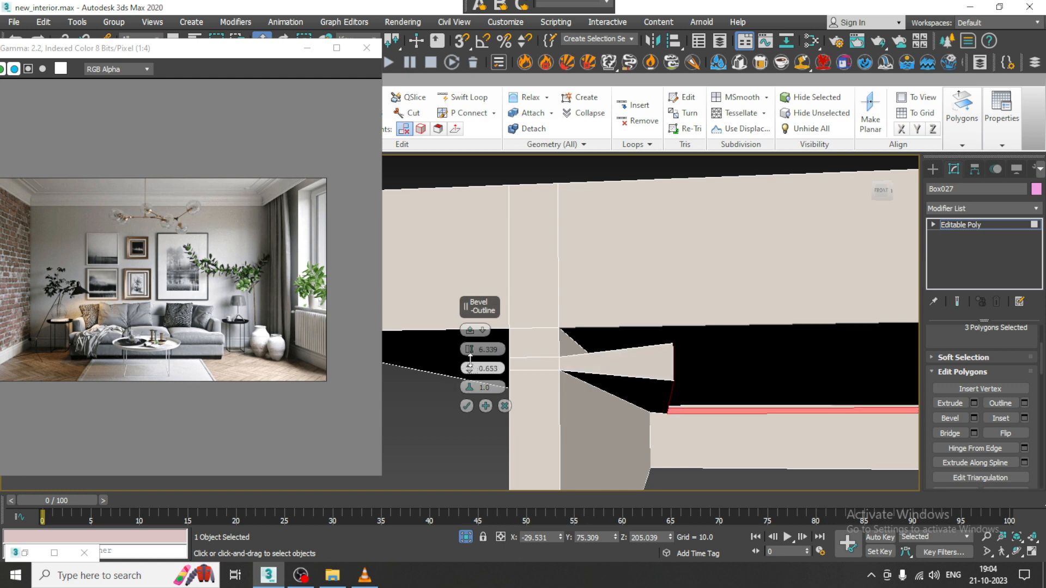
drag(474, 368, 479, 383)
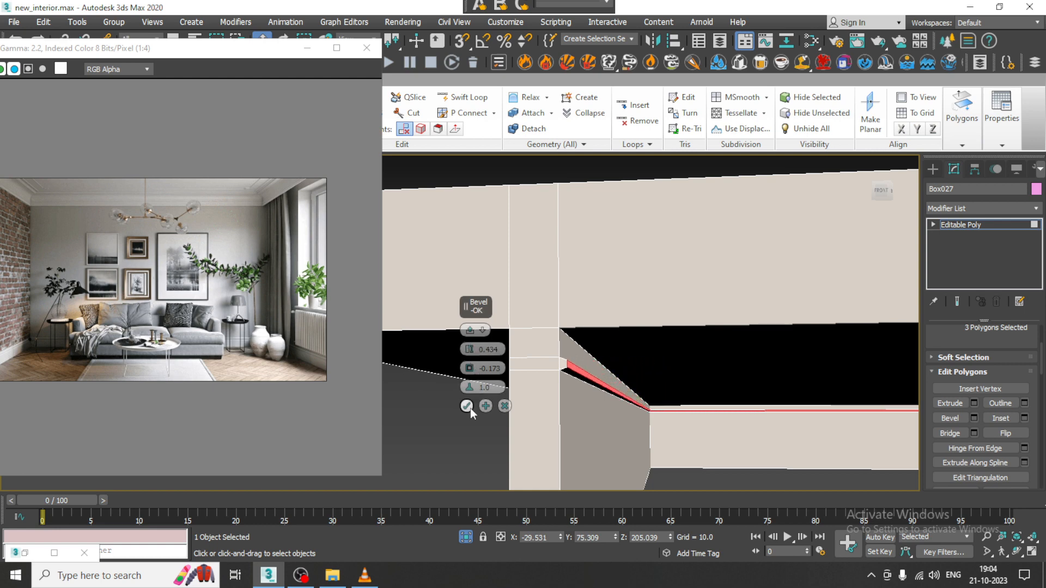
click(468, 407)
click(463, 418)
scroll(641, 383, down, 3)
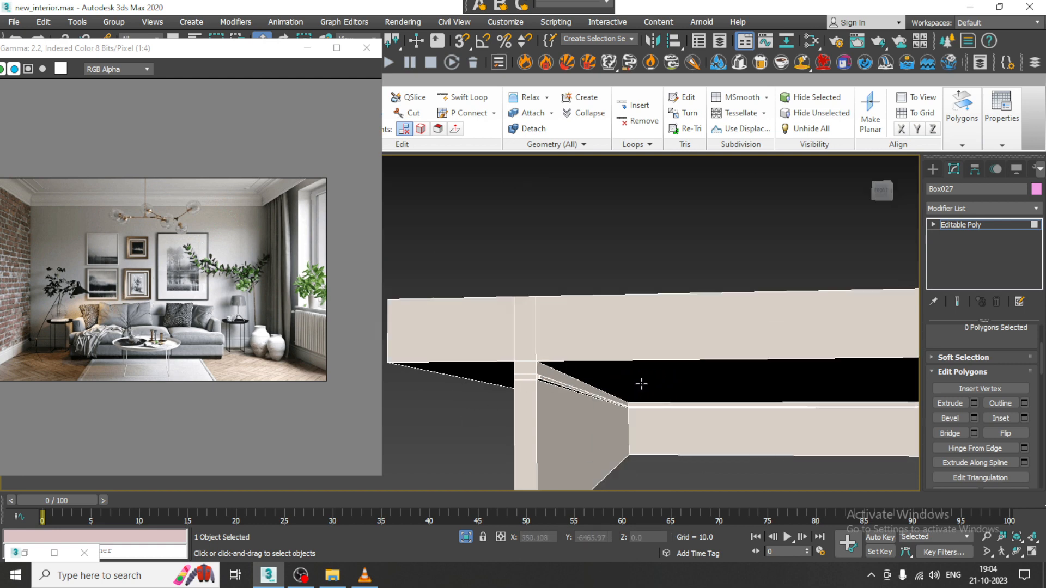
Step: End the ceiling's isolation and examine the beveled border from inside the full room
alt+middle_drag(642, 383, 483, 397)
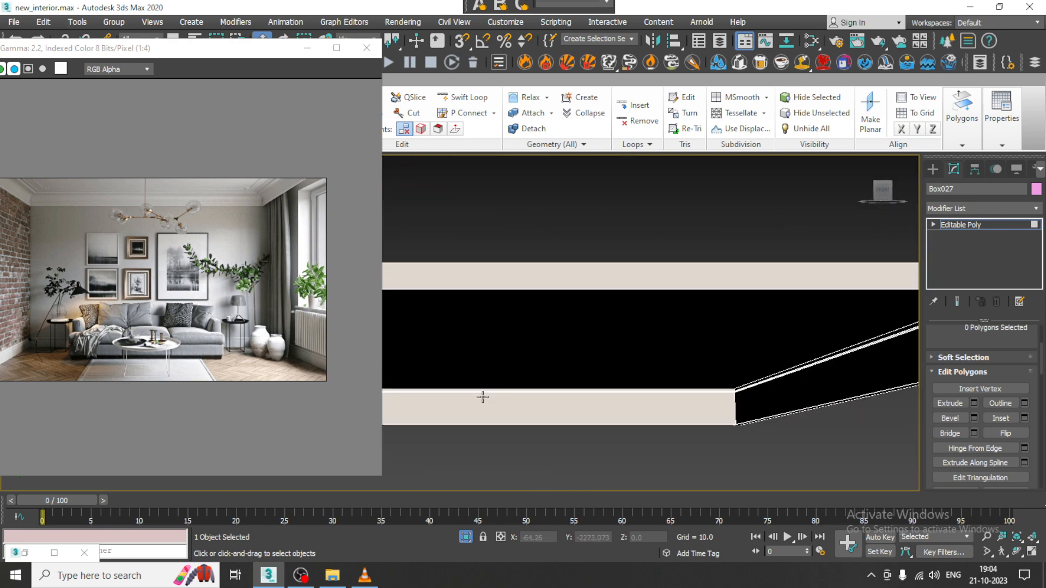
middle_drag(665, 357, 534, 341)
right_click(864, 401)
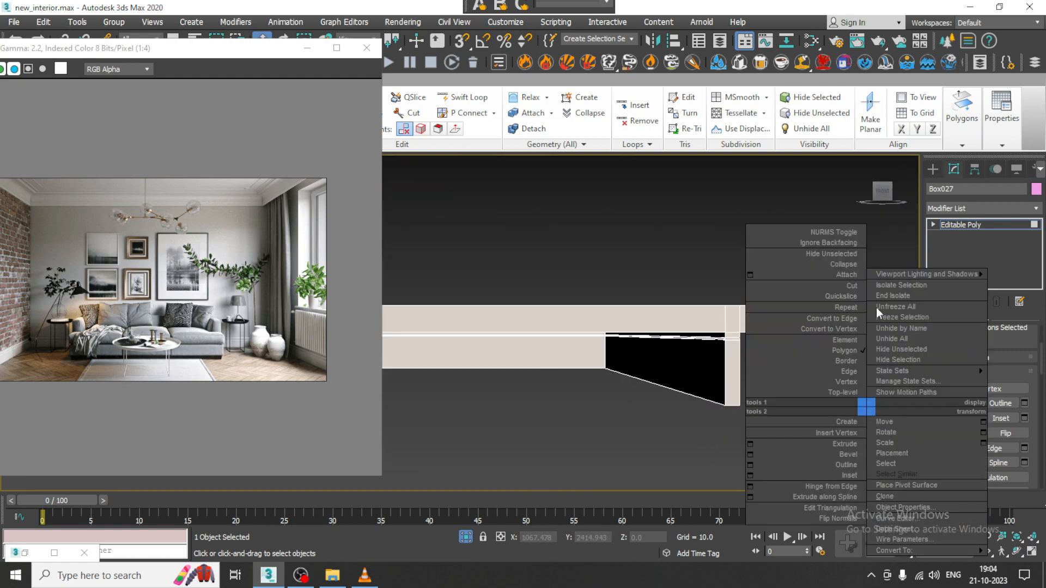
click(887, 290)
scroll(719, 313, down, 10)
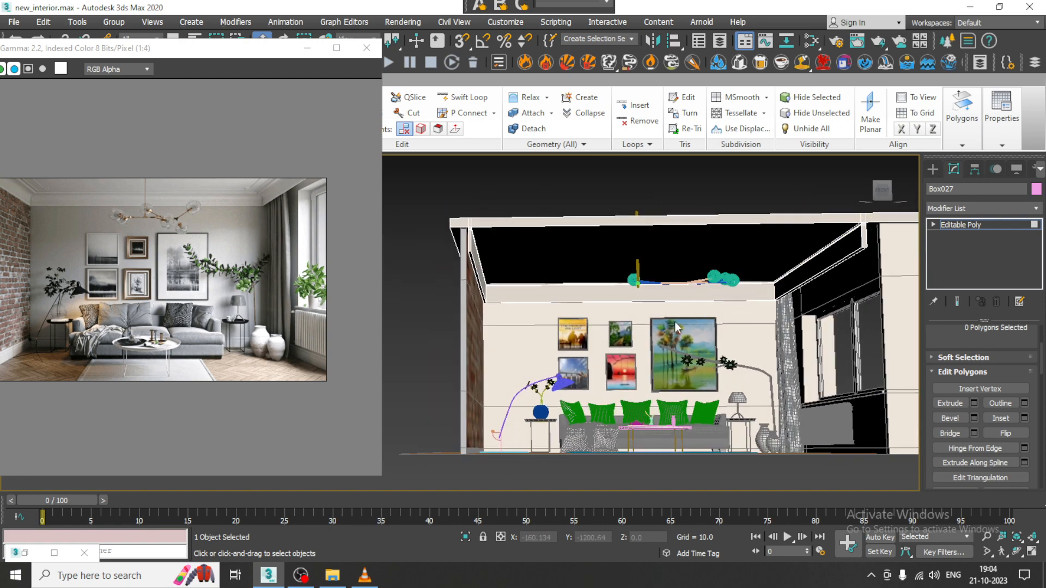
scroll(674, 321, up, 5)
alt+middle_drag(655, 303, 649, 255)
scroll(620, 290, down, 3)
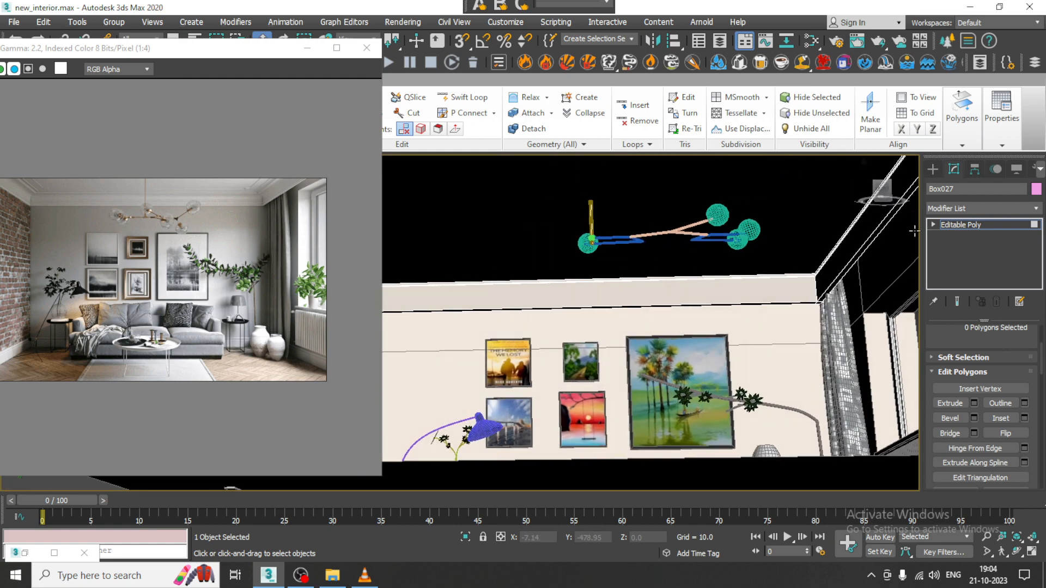
Step: Isolate the ceiling and select the five narrow polygons on the underside of its dropped border
key(4)
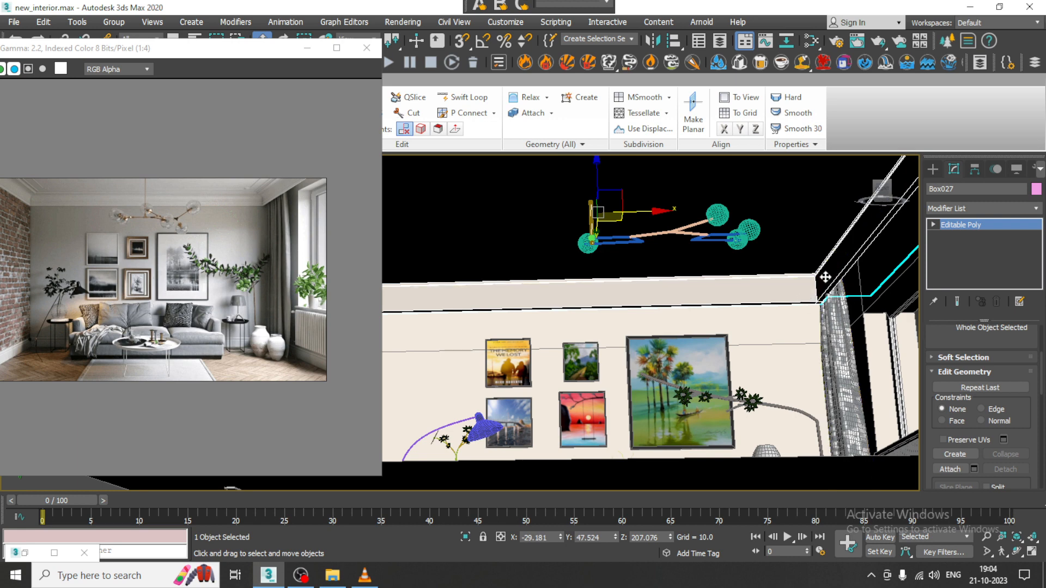
key(alt+q)
scroll(717, 324, down, 2)
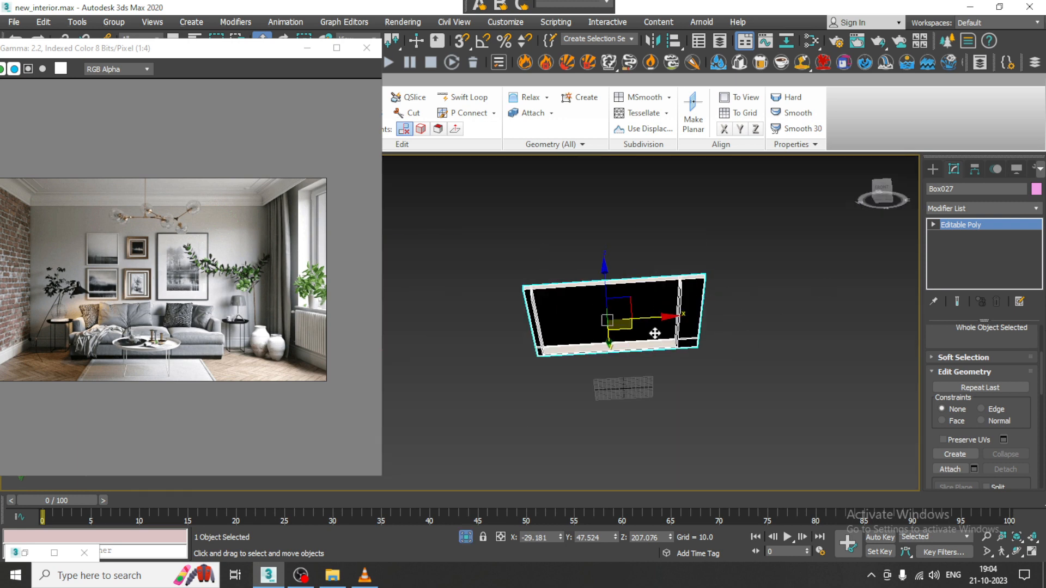
key(4)
scroll(726, 267, up, 5)
click(699, 296)
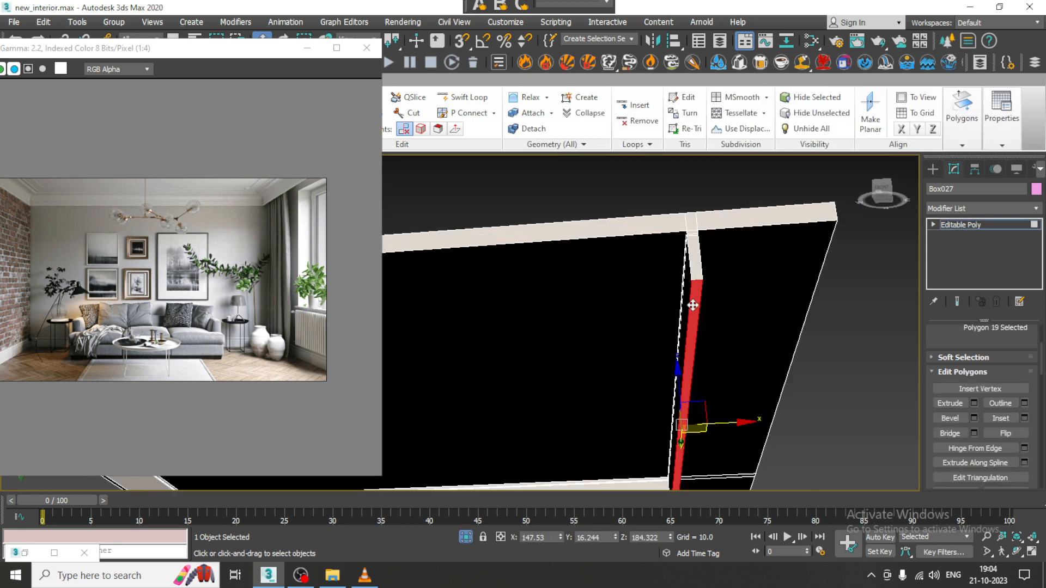
alt+middle_drag(699, 296, 616, 370)
ctrl+click(698, 332)
ctrl+click(656, 339)
ctrl+click(615, 325)
ctrl+click(591, 378)
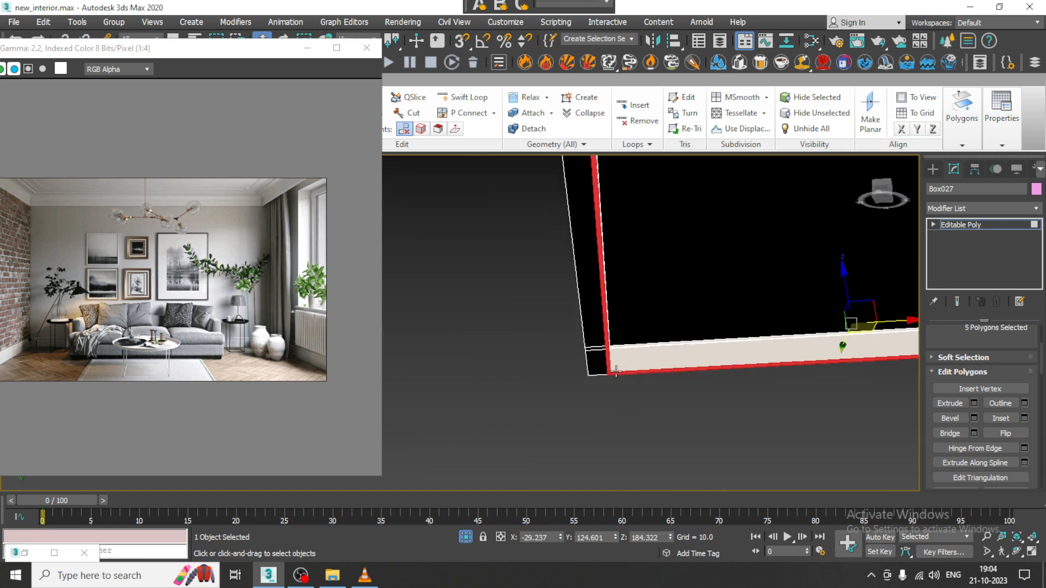
Step: Raise the border's underside polygons to a Z position of about 194.15 and end the ceiling's isolation
alt+middle_drag(904, 299, 754, 304)
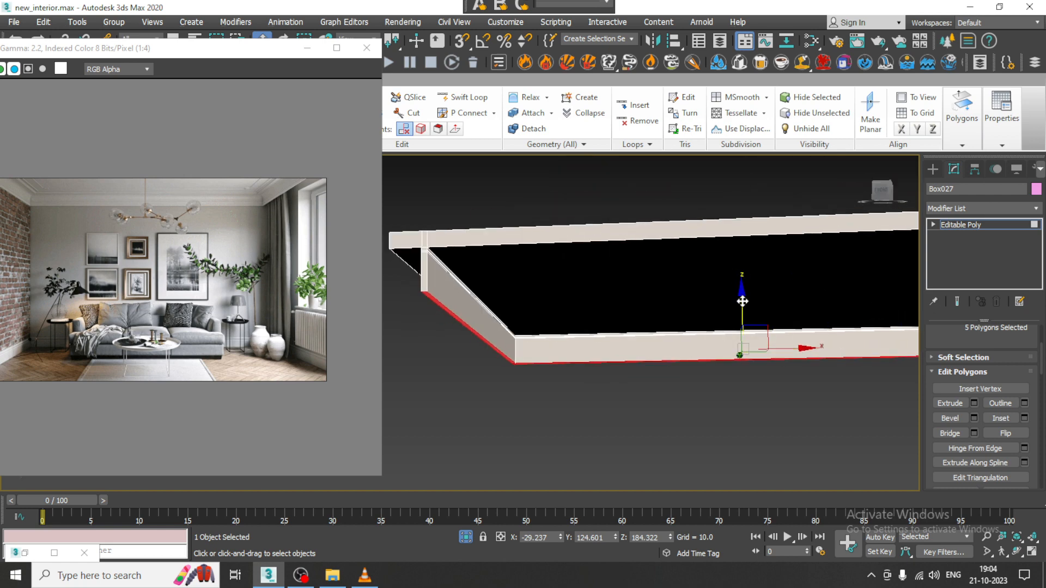
drag(741, 301, 742, 292)
right_click(730, 397)
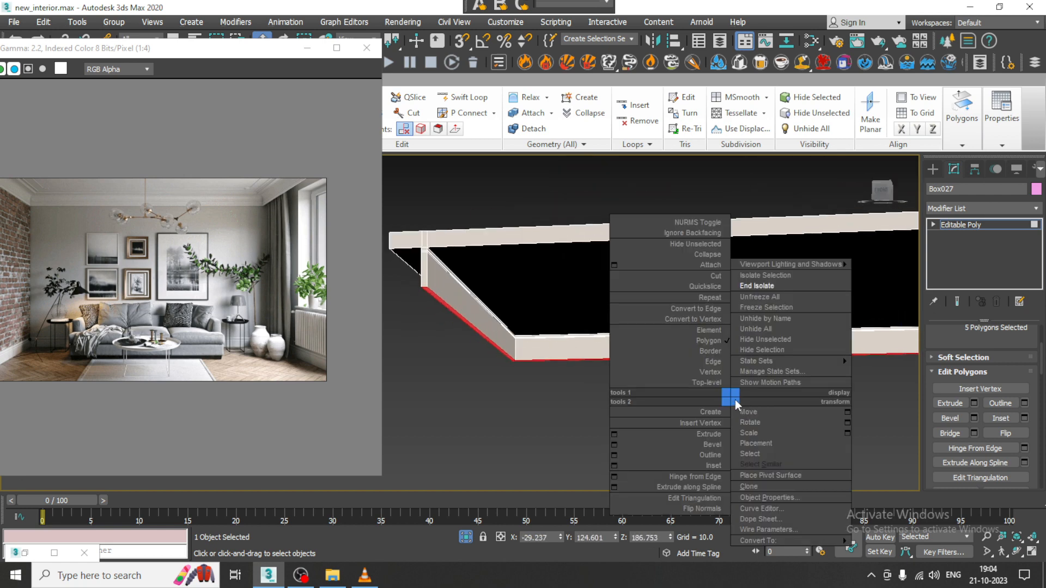
click(765, 287)
drag(594, 234, 593, 223)
mouse_move(640, 272)
alt+middle_down()
mouse_move(685, 321)
mouse_move(736, 303)
mouse_move(651, 293)
mouse_move(664, 305)
mouse_move(656, 183)
mouse_move(618, 345)
mouse_move(555, 395)
mouse_move(718, 306)
alt+middle_up()
scroll(736, 303, down, 3)
scroll(652, 292, up, 3)
Step: Minimize the reference image and select the wall object's skirting polygon along the base of the brick wall
click(307, 48)
scroll(584, 376, up, 1)
scroll(555, 390, up, 3)
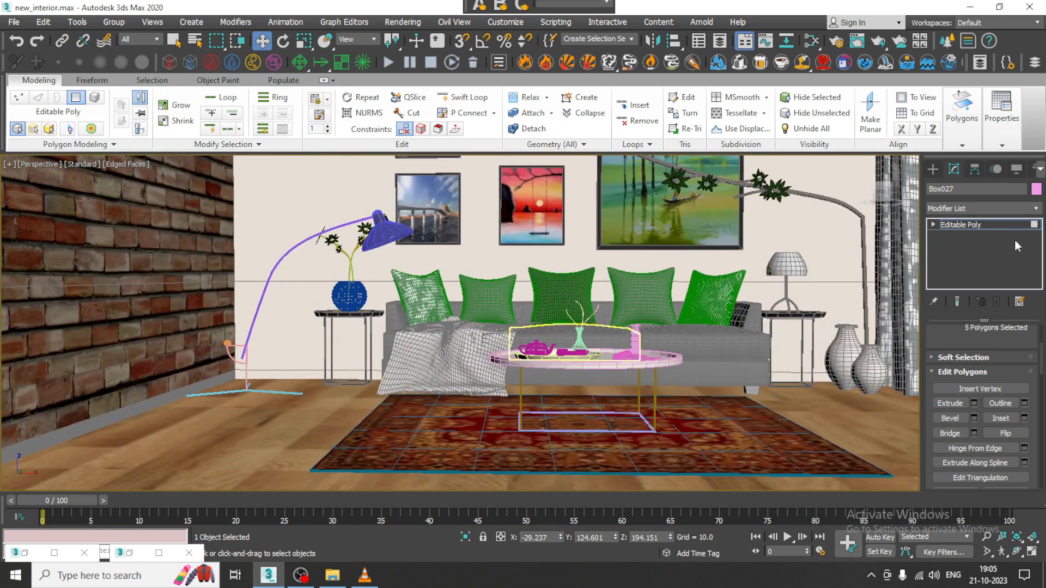
click(989, 223)
click(97, 404)
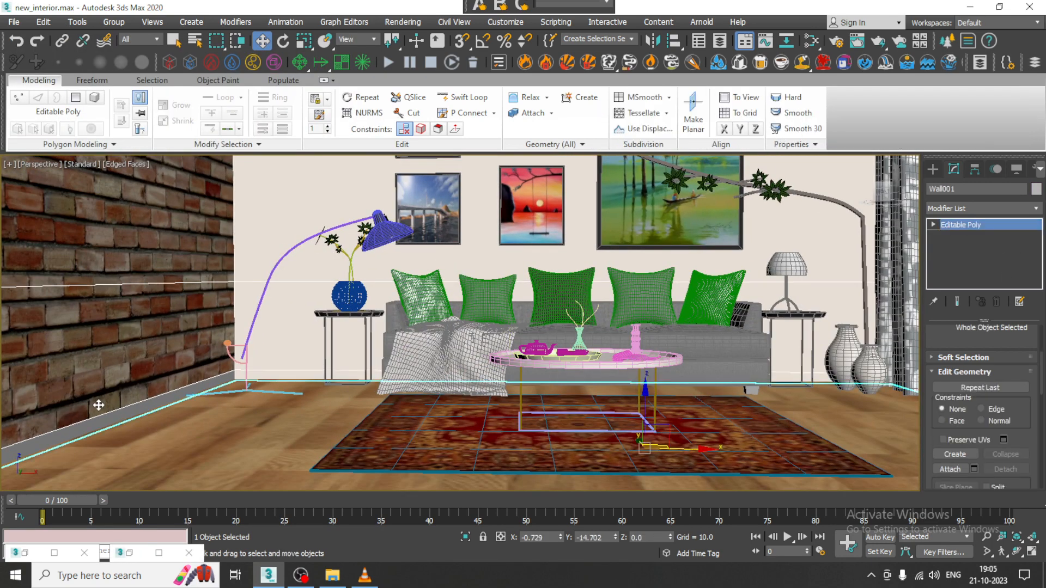
key(4)
click(119, 419)
scroll(257, 416, down, 3)
alt+middle_drag(257, 416, 335, 365)
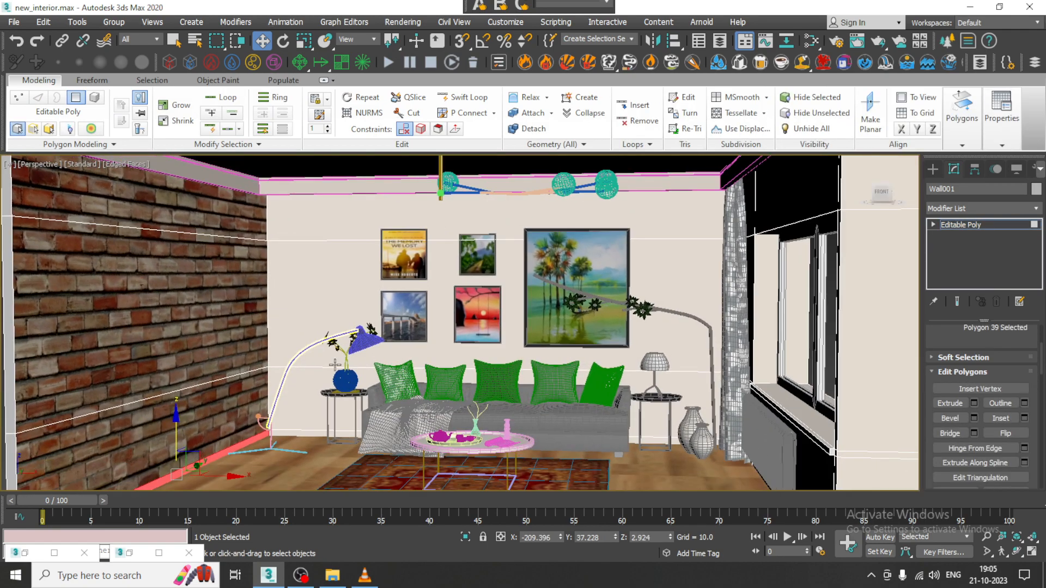
Step: Look through the Slate Material Editor's nodes for the plain off-white VRayMtl, and end the wall's polygon editing
key(m)
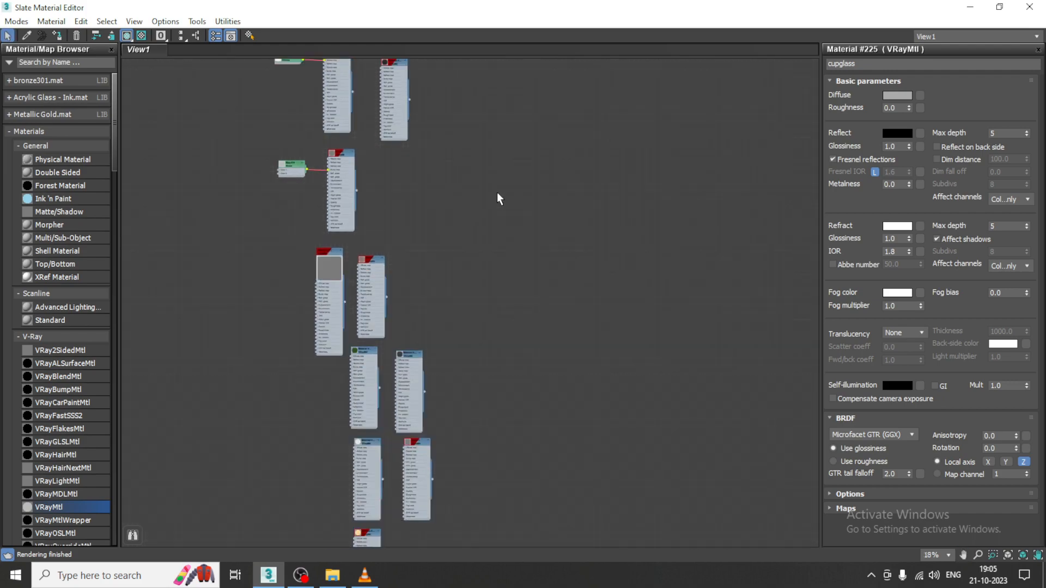
middle_drag(497, 199, 500, 433)
scroll(492, 285, up, 10)
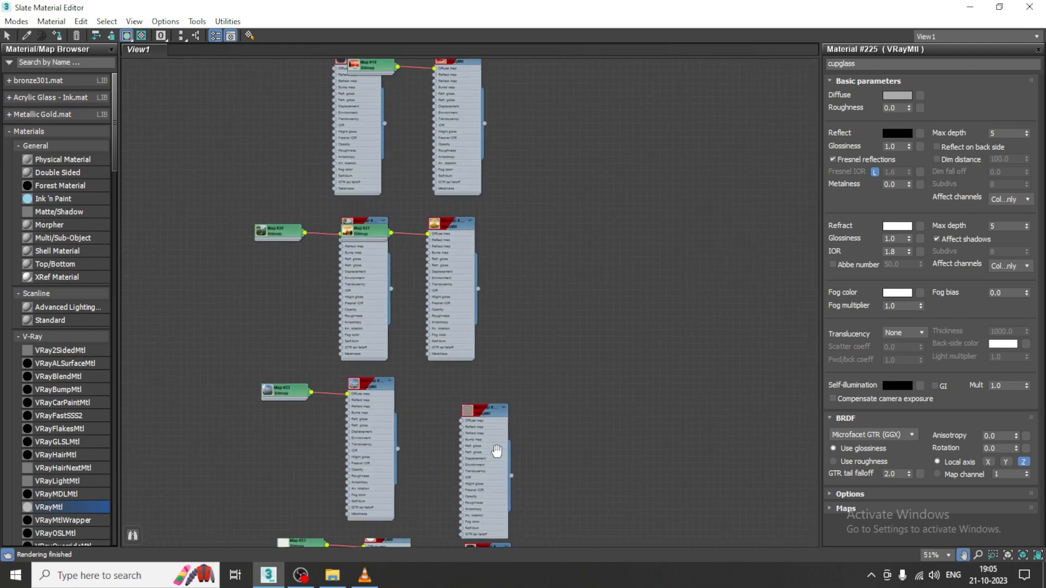
scroll(533, 227, down, 2)
middle_drag(533, 226, 537, 315)
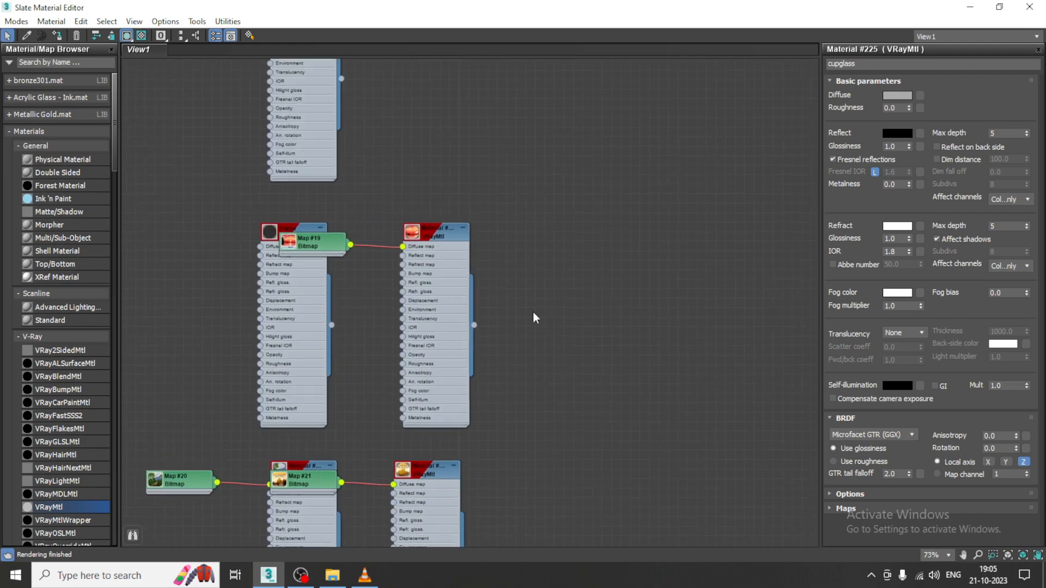
scroll(519, 268, down, 2)
middle_drag(518, 269, 487, 488)
middle_drag(482, 252, 511, 542)
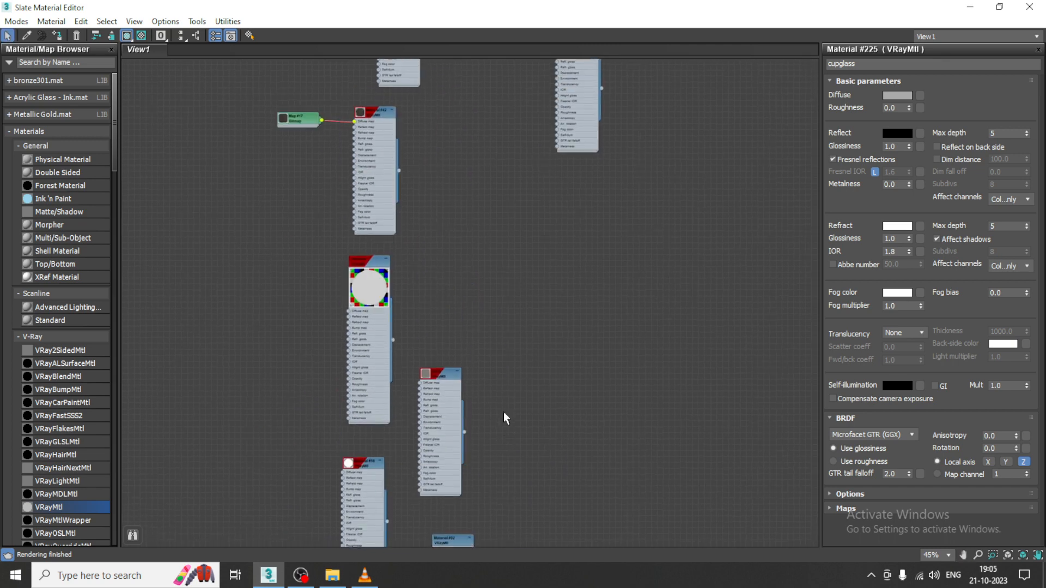
scroll(506, 395, down, 2)
middle_drag(507, 201, 469, 400)
scroll(488, 359, up, 2)
click(555, 286)
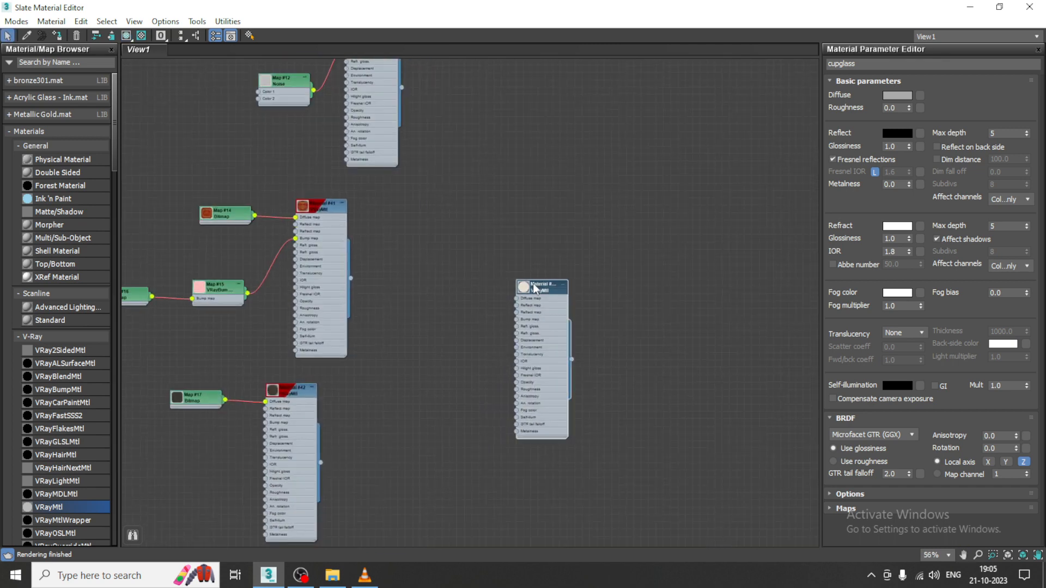
click(965, 9)
scroll(424, 270, down, 4)
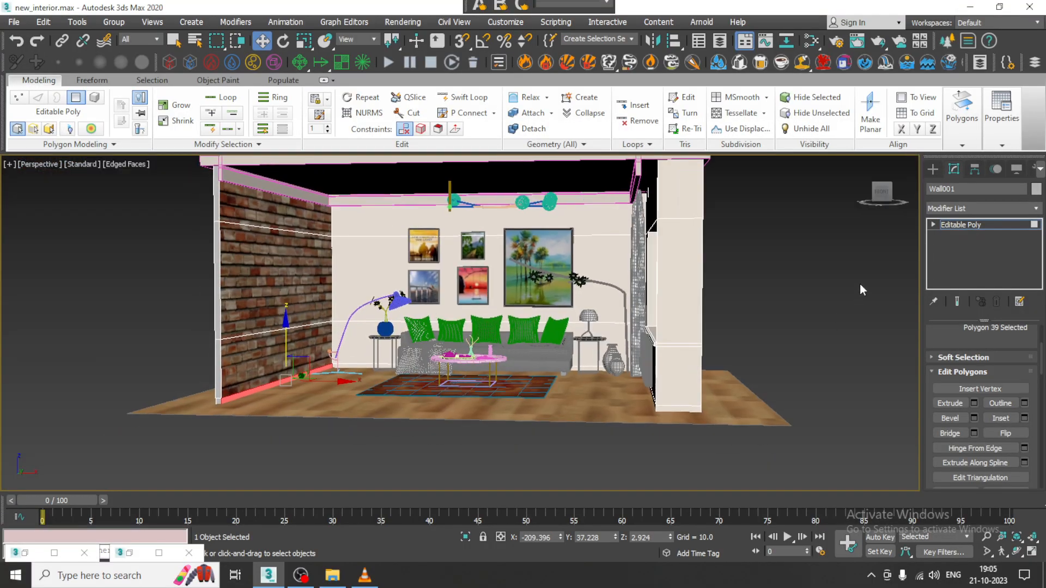
click(962, 225)
Step: Show the safe frame in the perspective view and walk the view forward to frame the sofa wall
scroll(617, 307, up, 4)
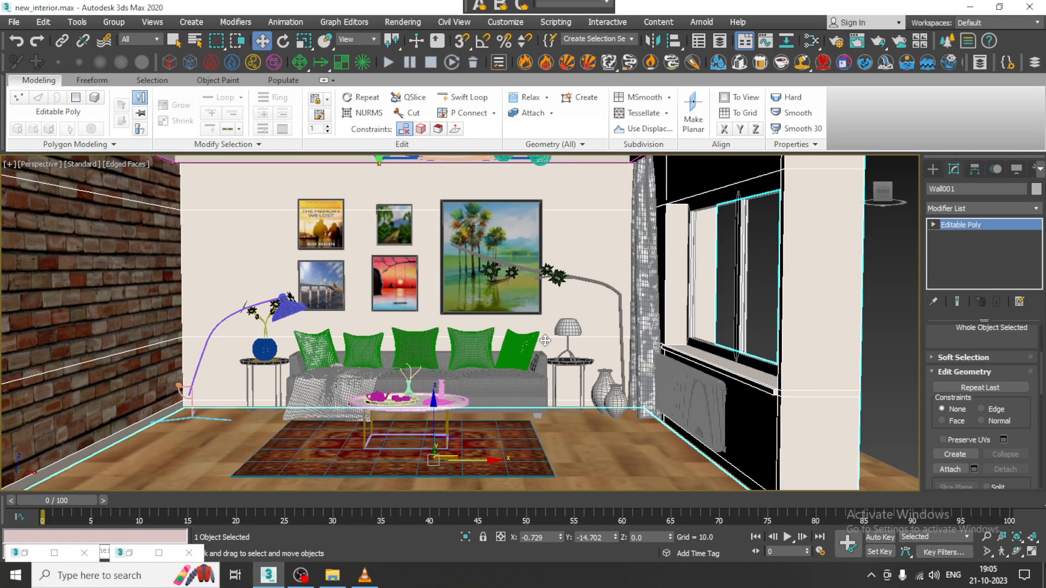
key(shift+f)
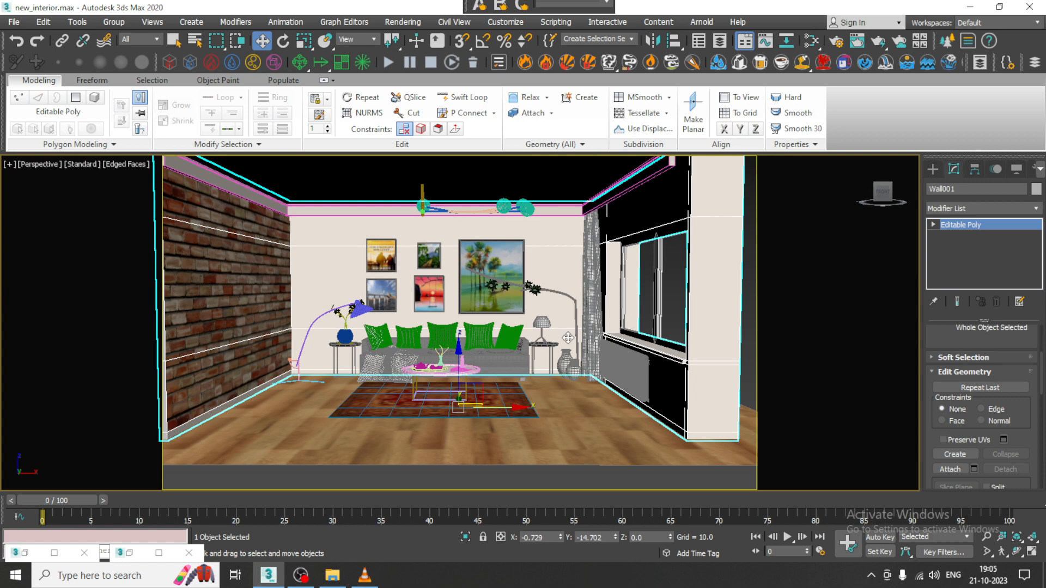
key(Up)
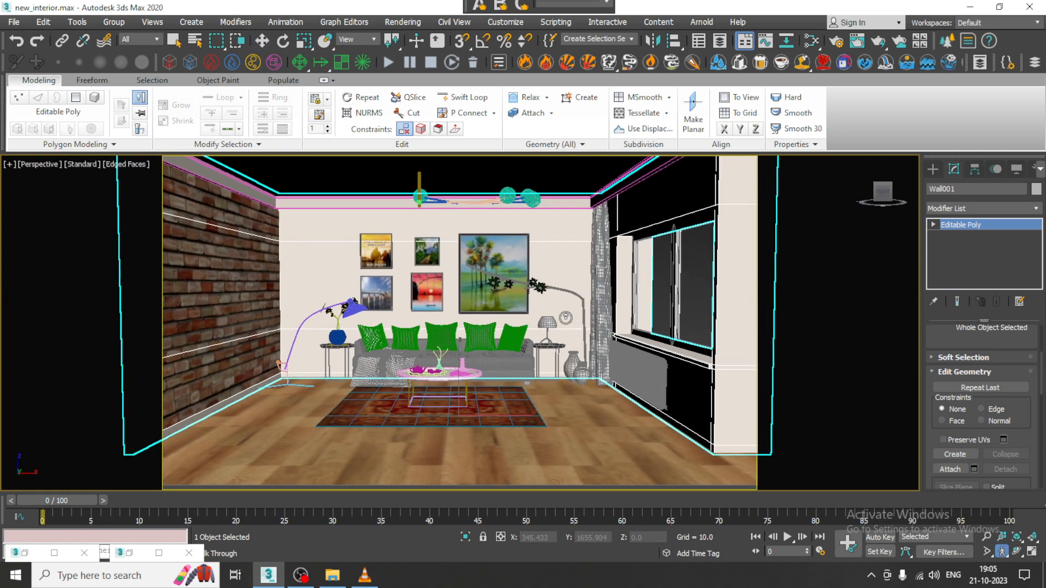
key(Left)
key(Up)
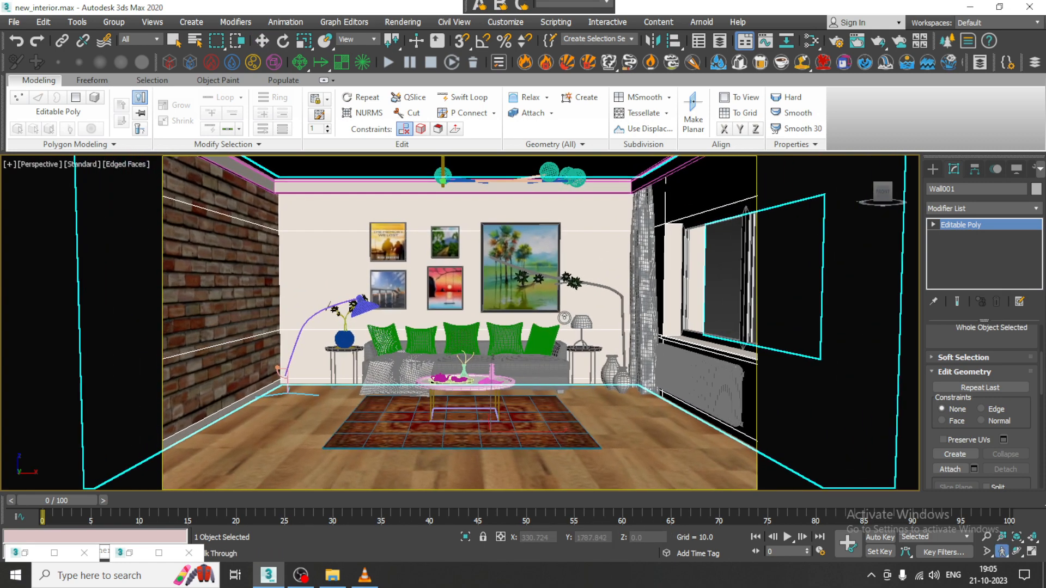
key(Right)
key(shift+Down)
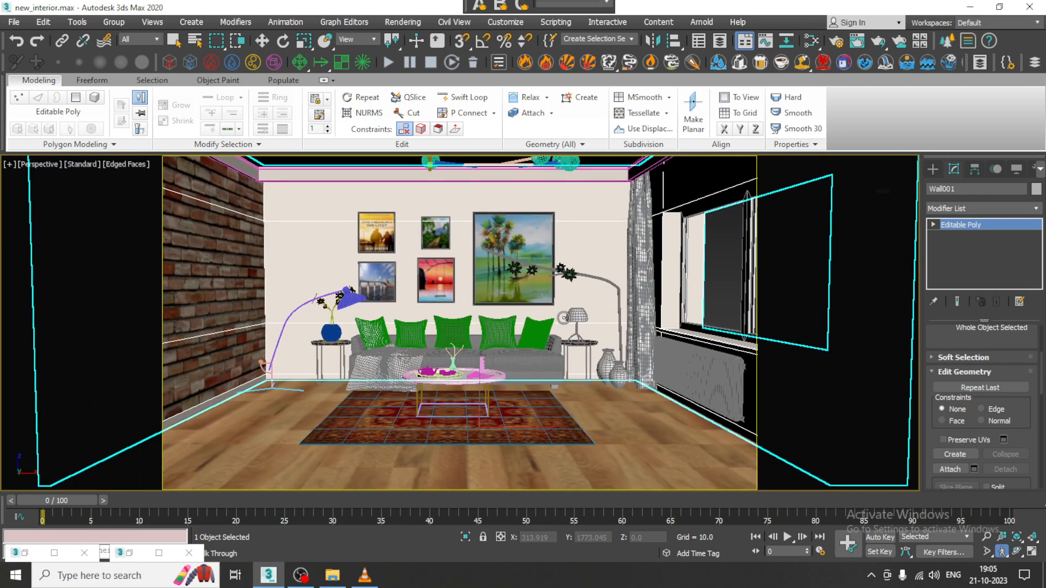
key(Up)
key(shift+Up)
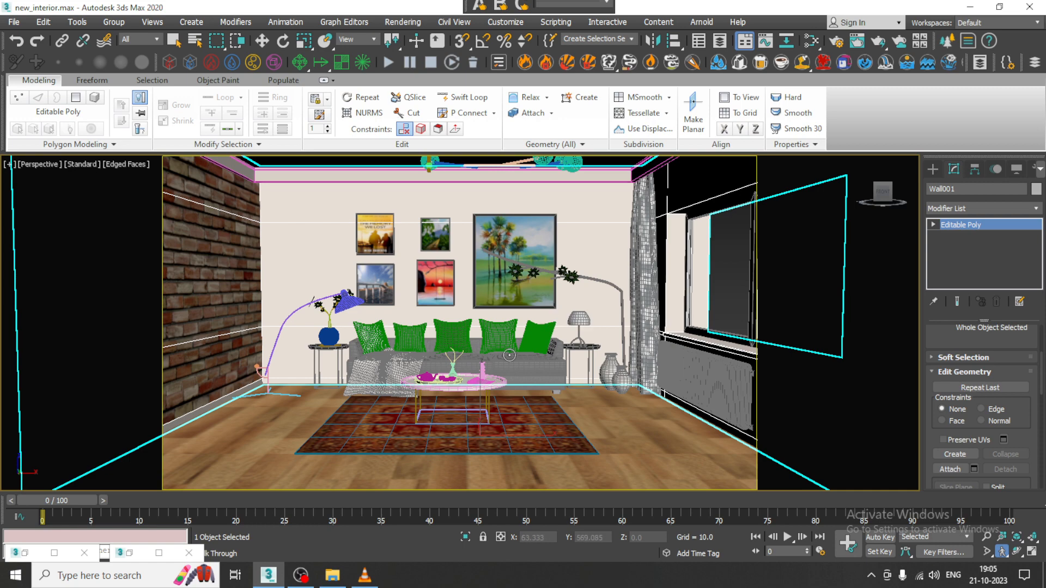
Step: Fine-tune the view's tilt, height and sideways position, and create a physical camera from it
alt+middle_drag(509, 360, 529, 350)
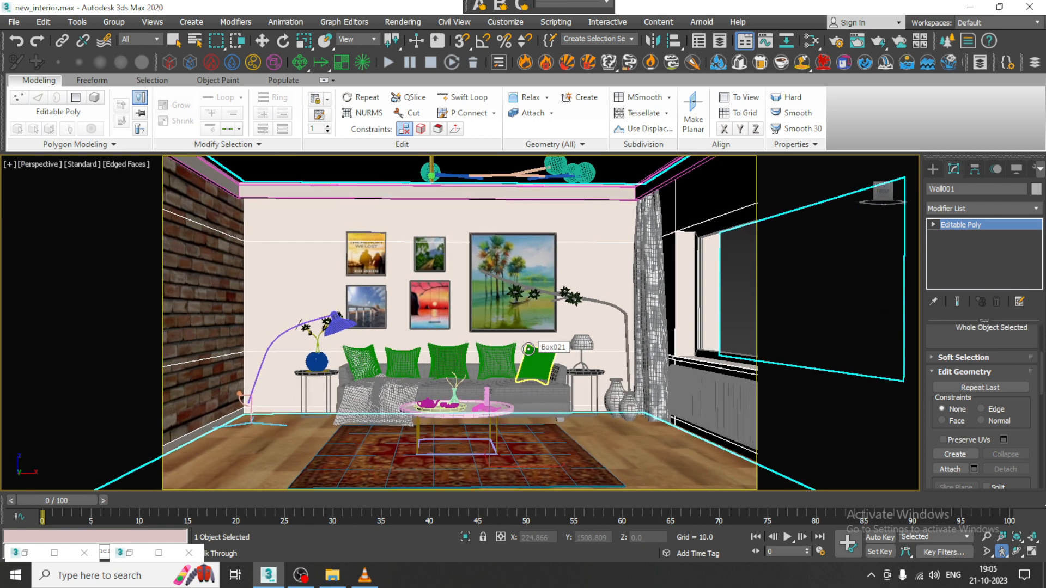
key(e)
key(c)
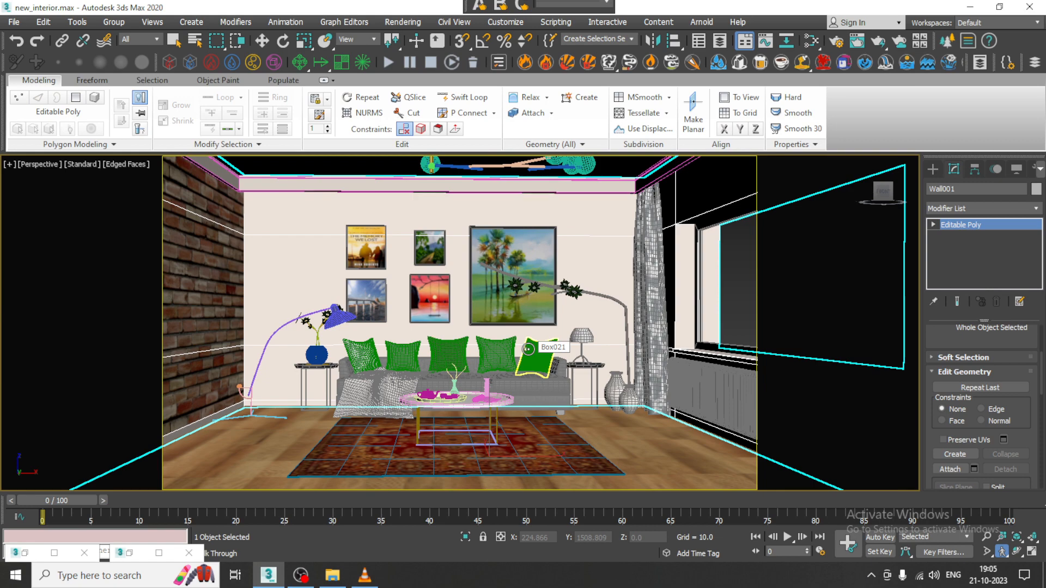
key(a)
key(d)
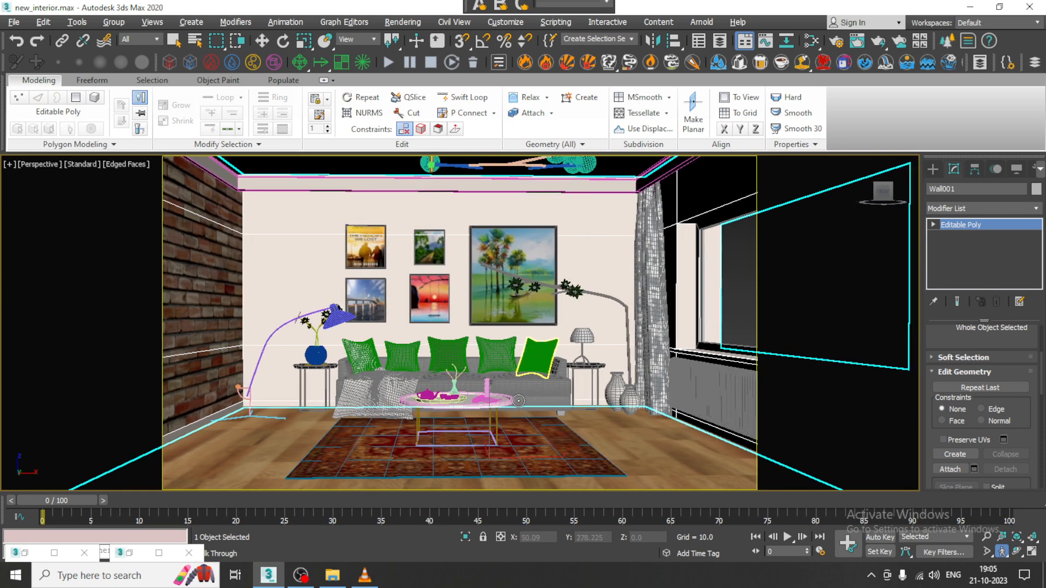
key(a)
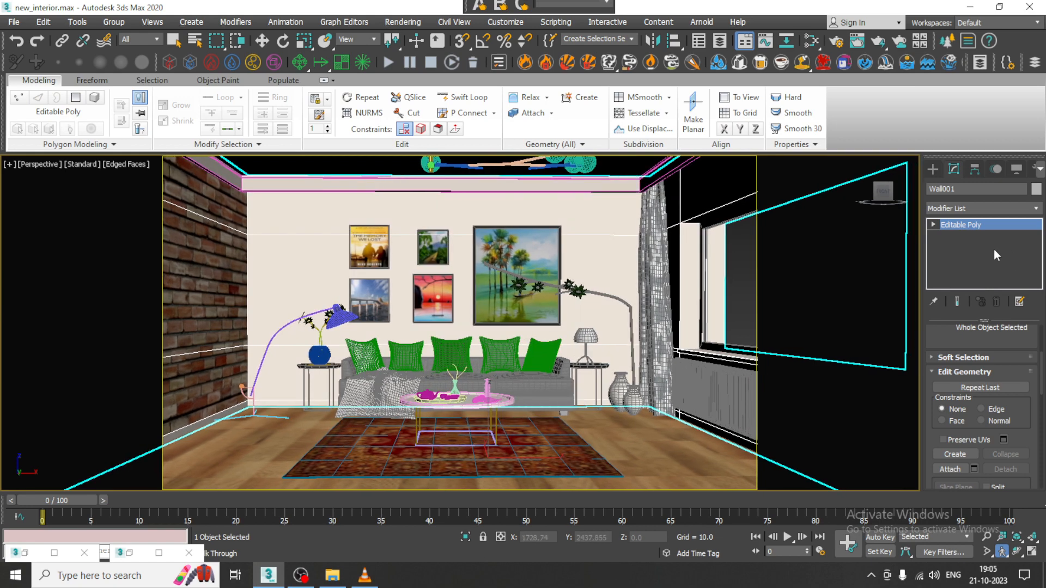
key(ctrl+c)
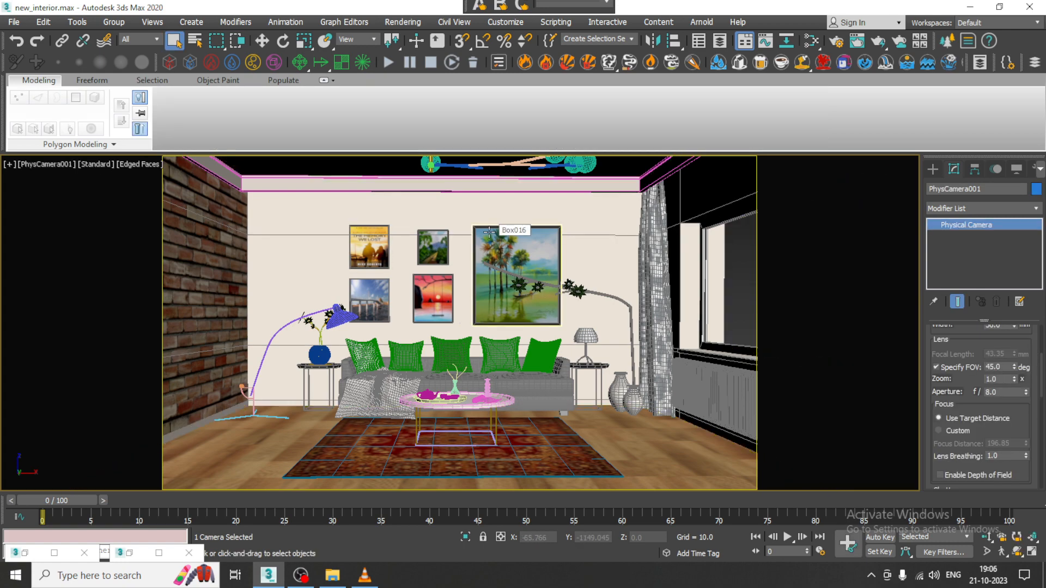
Step: Show the four-viewport layout and turn the viewport with the sofa close-up into a zoomed-out Perspective view
key(alt+w)
middle_click(252, 403)
key(p)
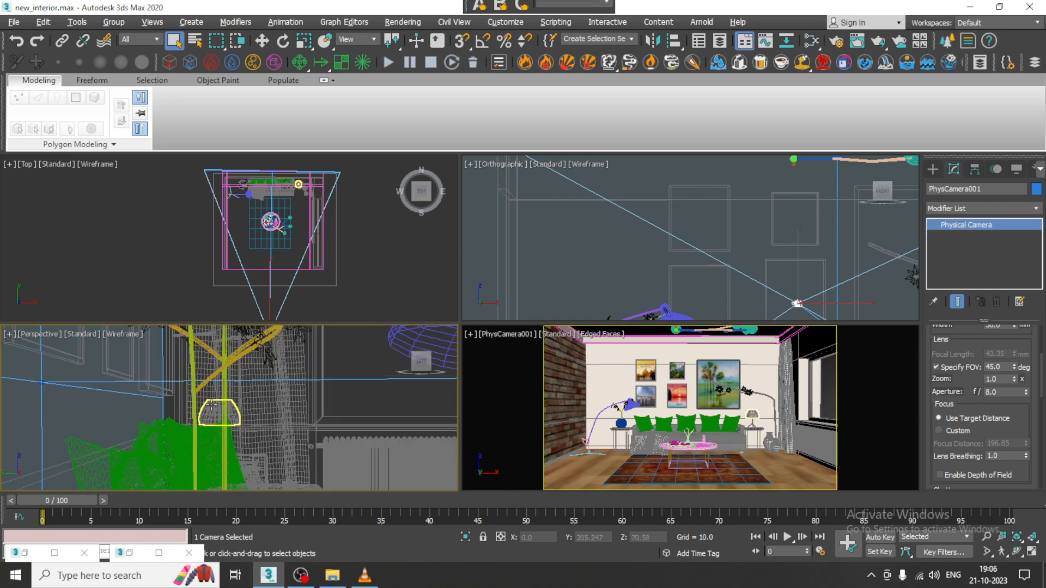
mouse_move(251, 403)
alt+middle_down()
mouse_move(343, 407)
mouse_move(276, 420)
alt+middle_up()
scroll(307, 406, down, 3)
scroll(343, 408, down, 3)
scroll(342, 408, down, 5)
middle_drag(277, 419, 347, 423)
Step: Maximize the orthographic viewport and switch it to a Front view showing the whole room and camera
middle_drag(796, 189, 794, 189)
key(alt+w)
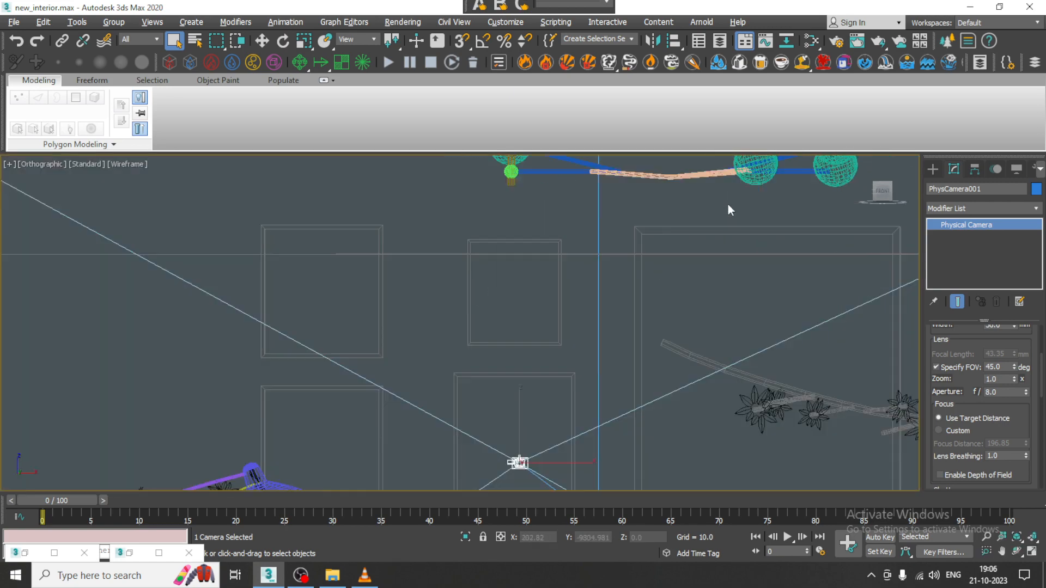
scroll(497, 310, down, 6)
key(f)
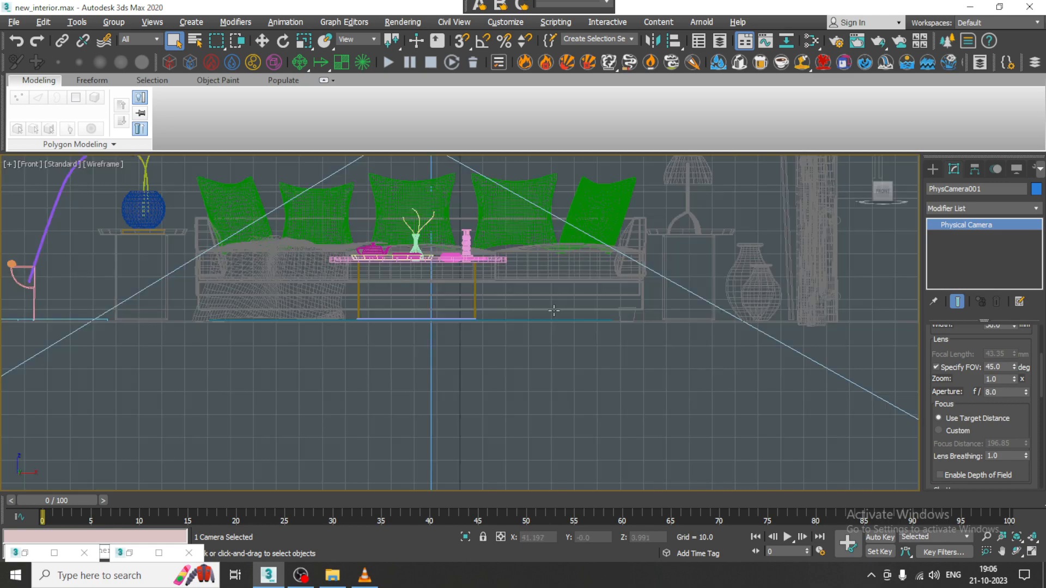
scroll(649, 322, down, 8)
middle_drag(649, 322, 476, 378)
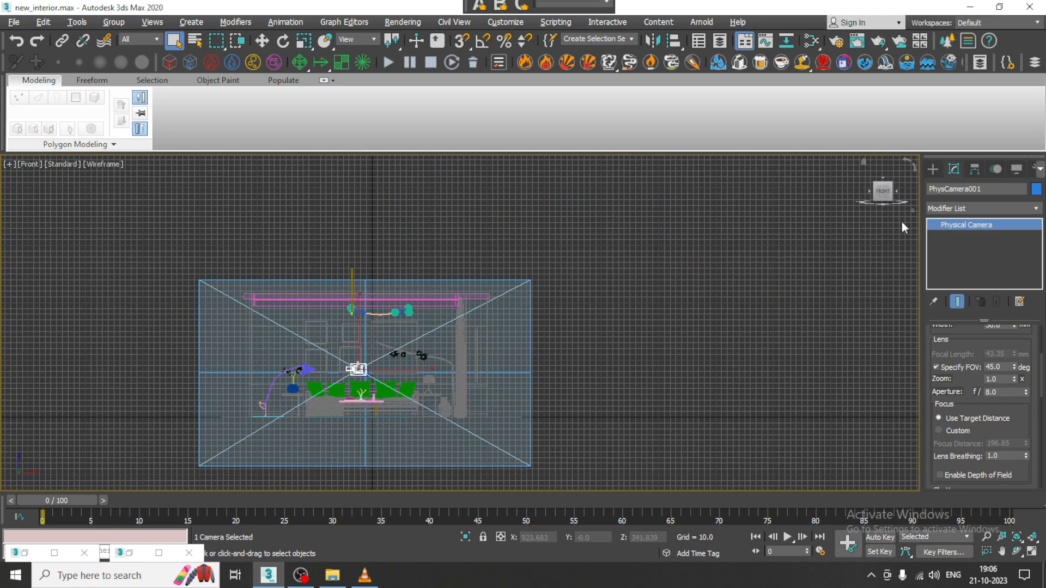
Step: Create a VRaySun in the Front view, shining diagonally through the window side onto the coffee table, and add the VRaySky environment map
click(933, 170)
middle_drag(588, 329, 618, 317)
click(695, 309)
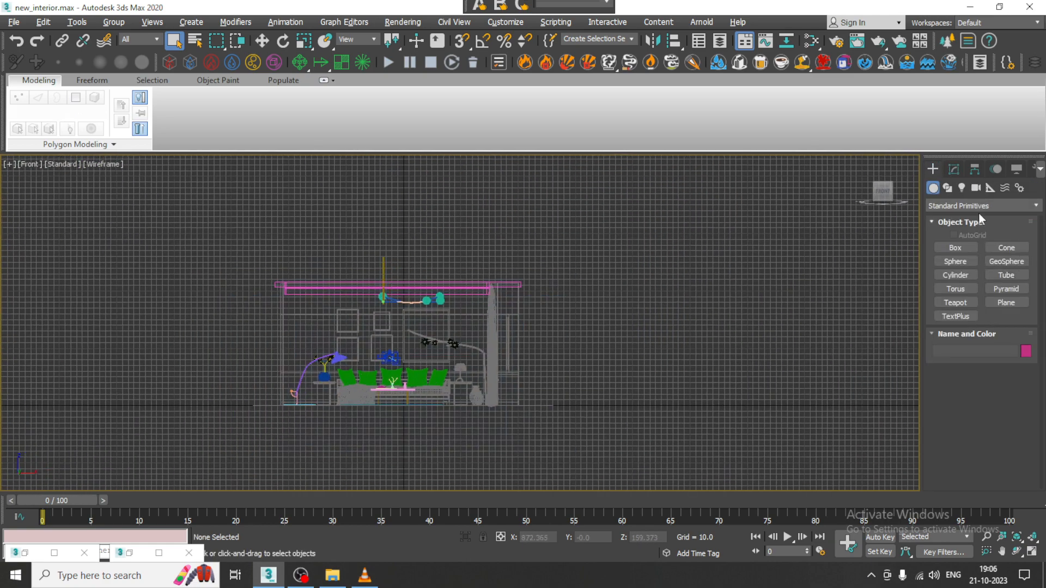
click(975, 189)
click(961, 187)
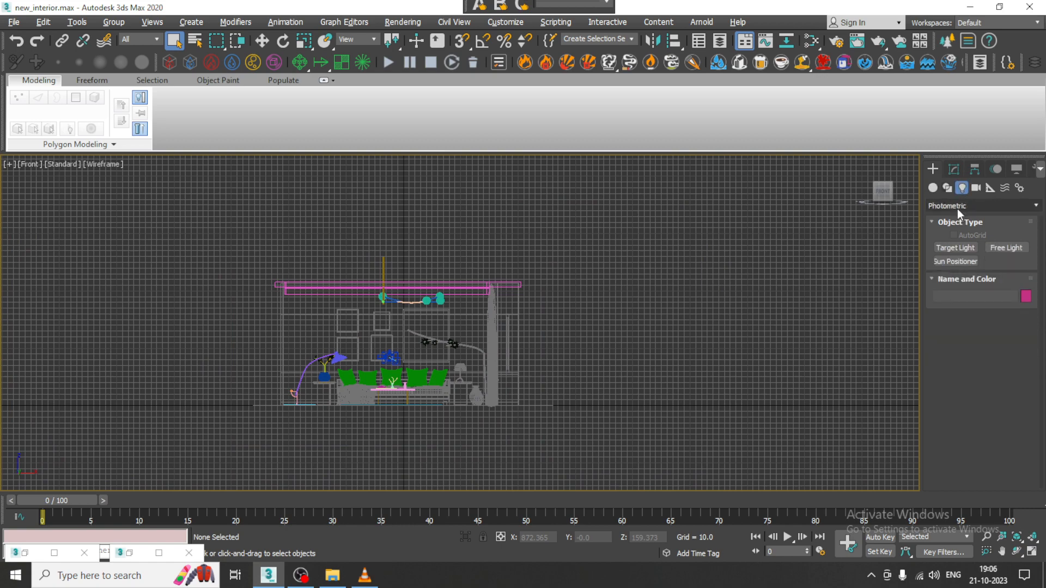
click(957, 207)
click(956, 243)
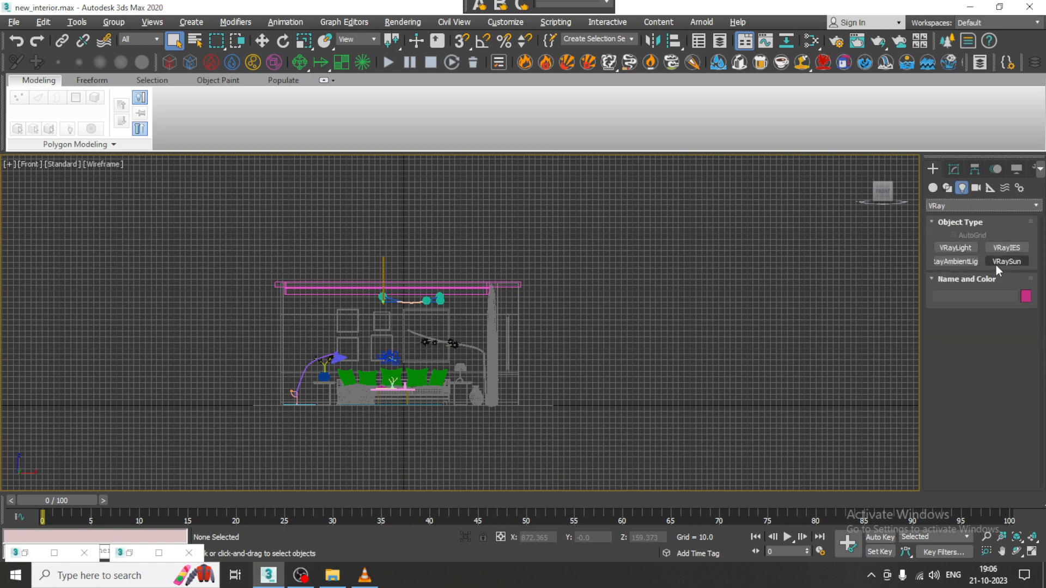
click(1007, 262)
middle_drag(653, 311, 591, 311)
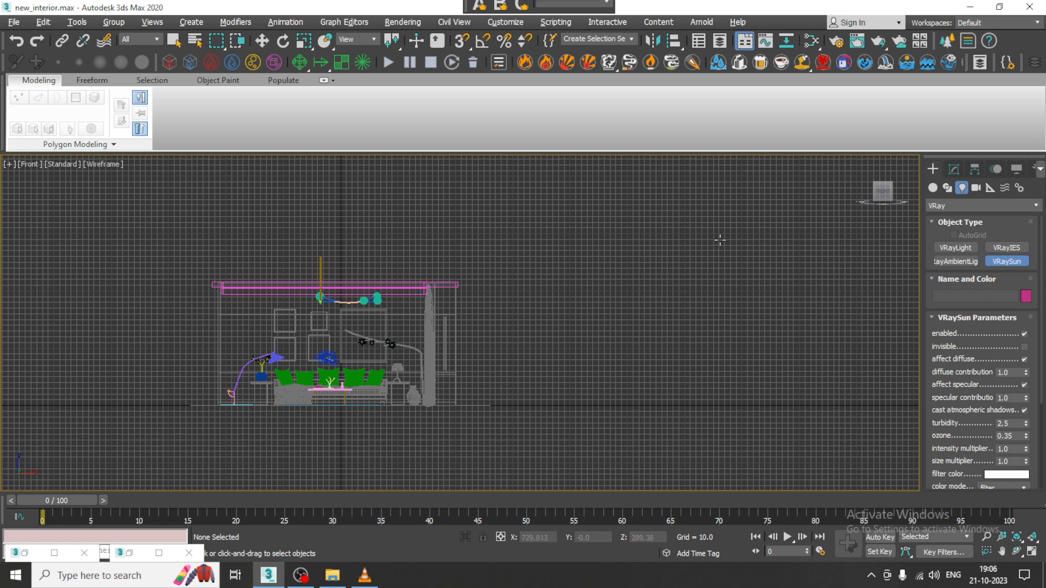
drag(697, 241, 335, 390)
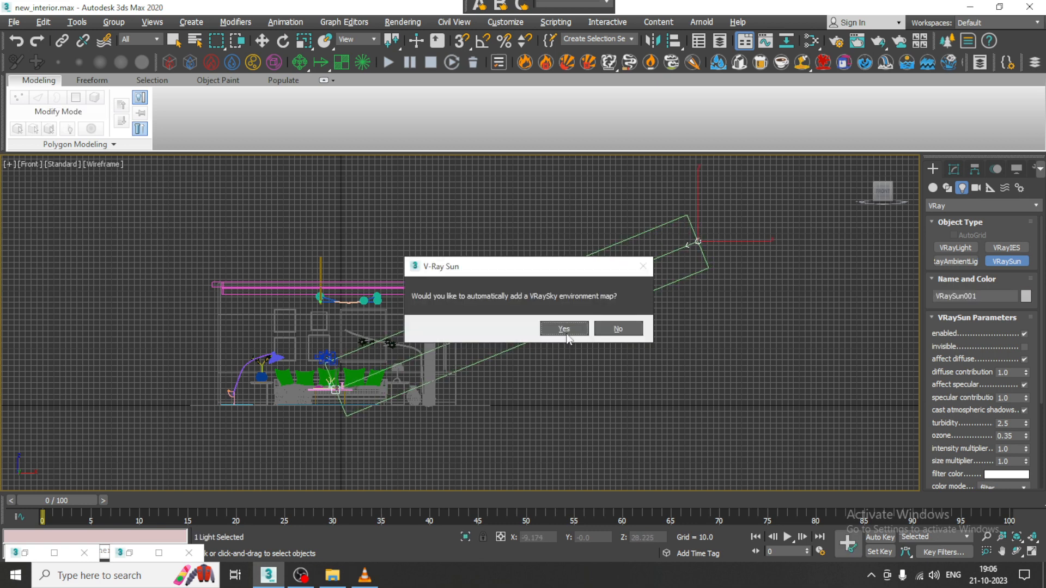
click(554, 327)
Step: Maximize the perspective view and select the room's wall object on the window side
key(w)
key(alt+w)
middle_click(319, 432)
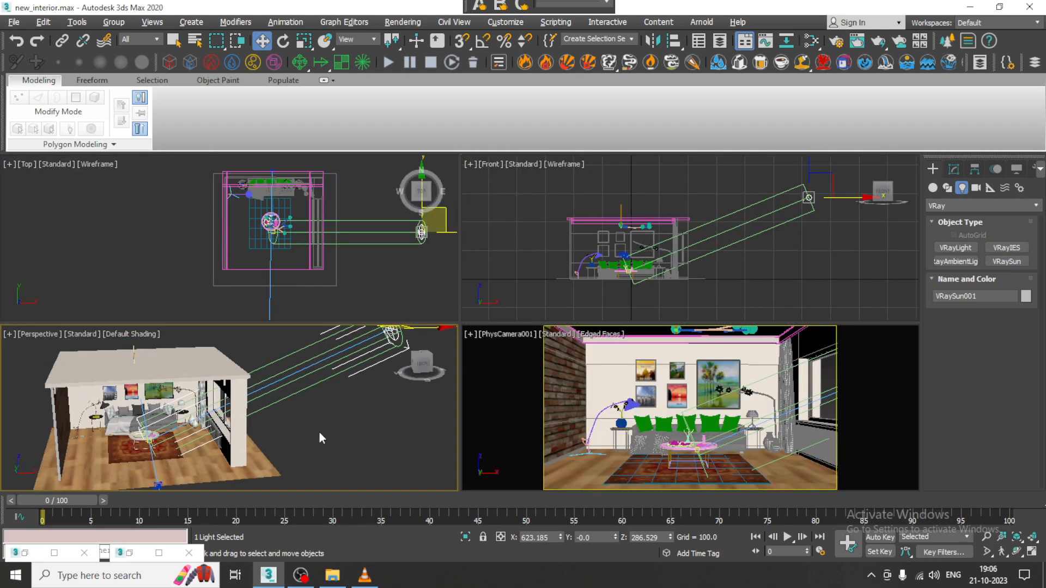
key(alt+w)
alt+middle_drag(426, 356, 464, 282)
click(464, 282)
alt+middle_drag(730, 318, 763, 328)
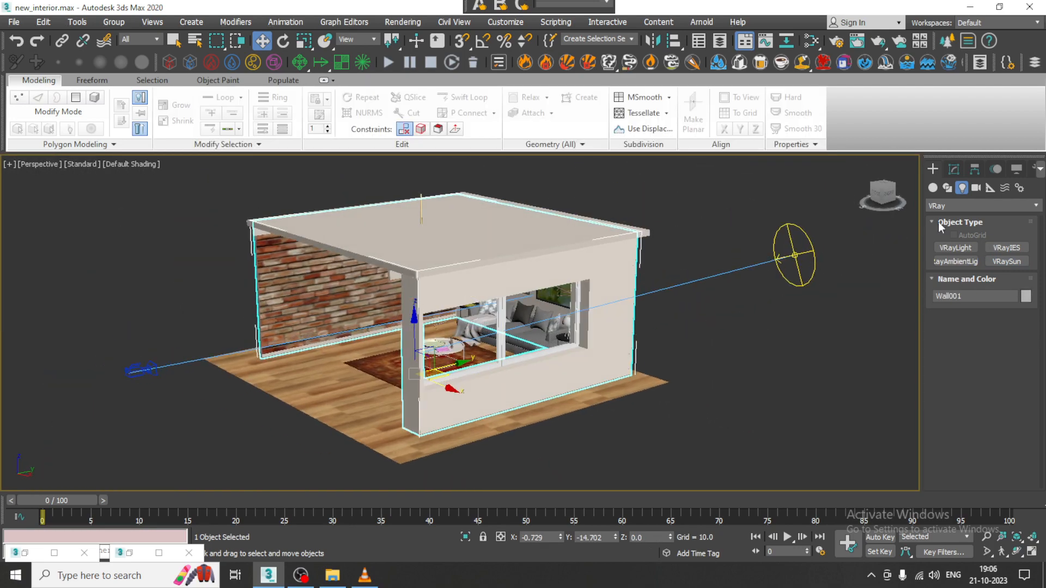
Step: Start polygon editing with edged faces shown, and select the five polygons on the window wall's open front end
click(953, 169)
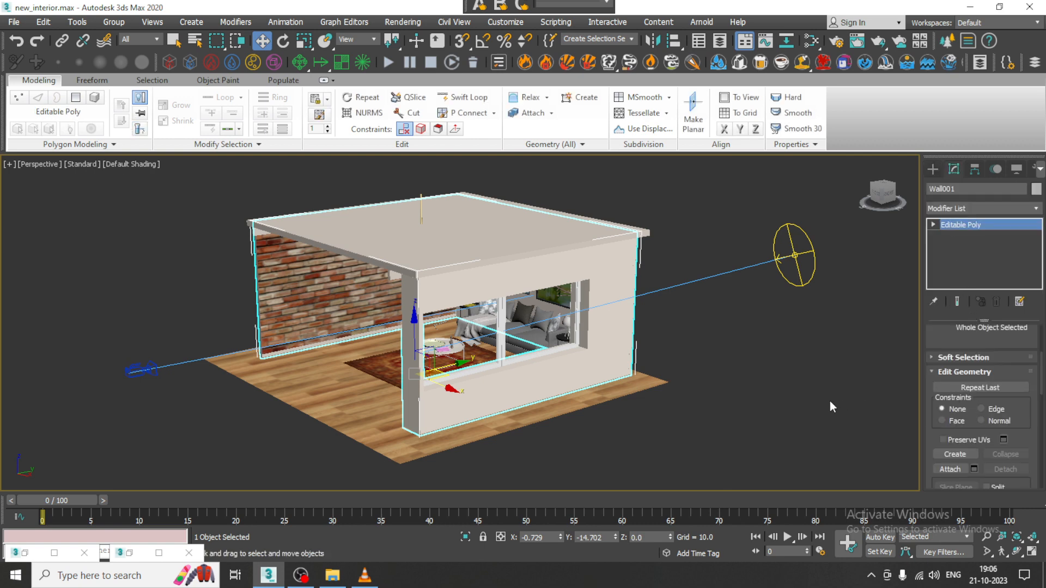
key(4)
scroll(450, 312, up, 2)
middle_drag(411, 286, 446, 285)
key(F4)
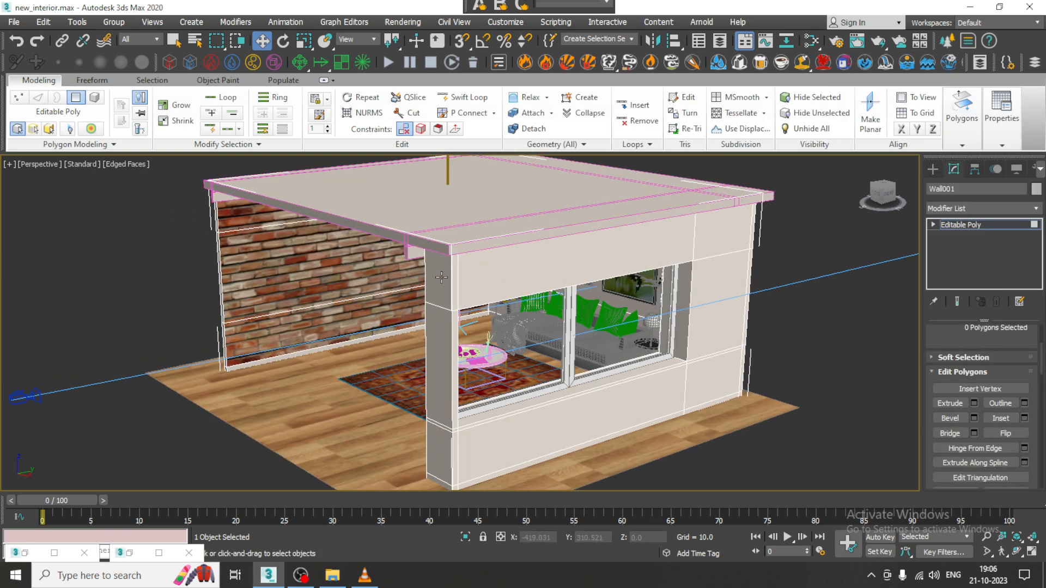
click(441, 278)
ctrl+click(436, 352)
ctrl+click(443, 434)
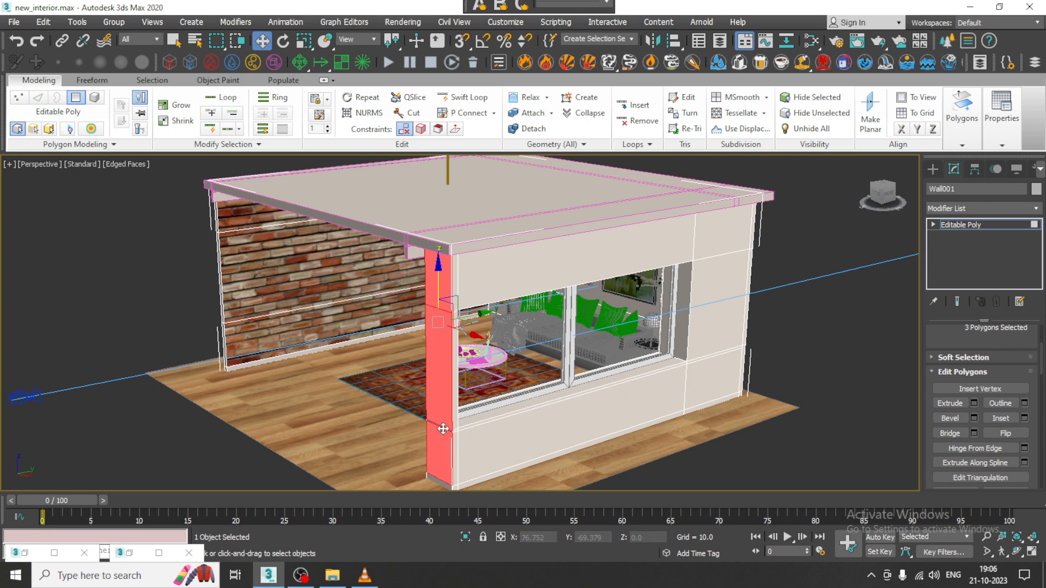
scroll(445, 431, up, 5)
ctrl+click(450, 404)
middle_drag(469, 404, 501, 296)
ctrl+click(474, 430)
Step: Add the four polygons on the brick wall's open front end to the selection
scroll(474, 430, down, 3)
alt+middle_drag(536, 353, 503, 397)
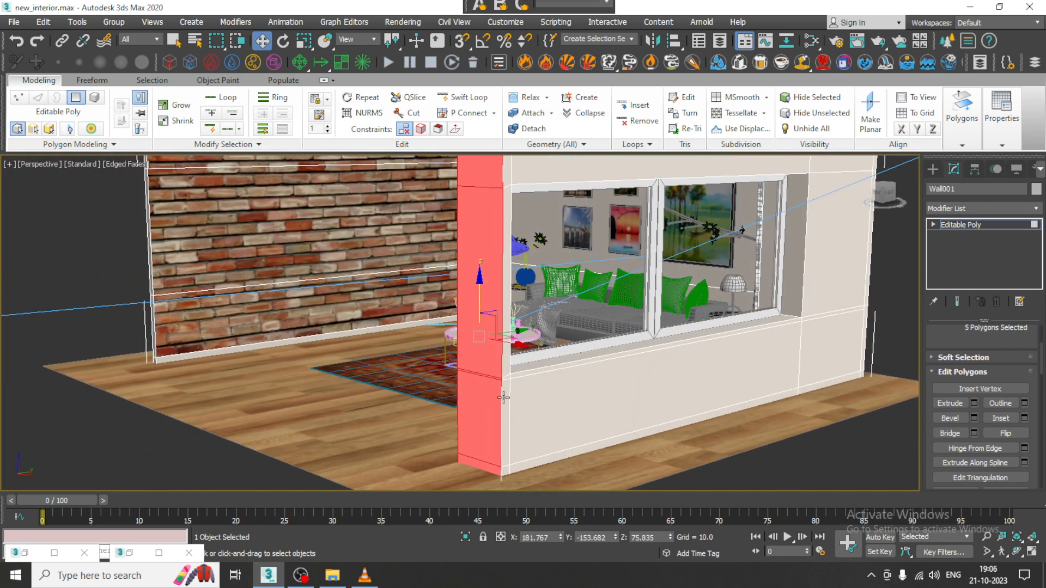
middle_drag(464, 270, 614, 406)
middle_drag(369, 269, 618, 258)
scroll(573, 286, up, 1)
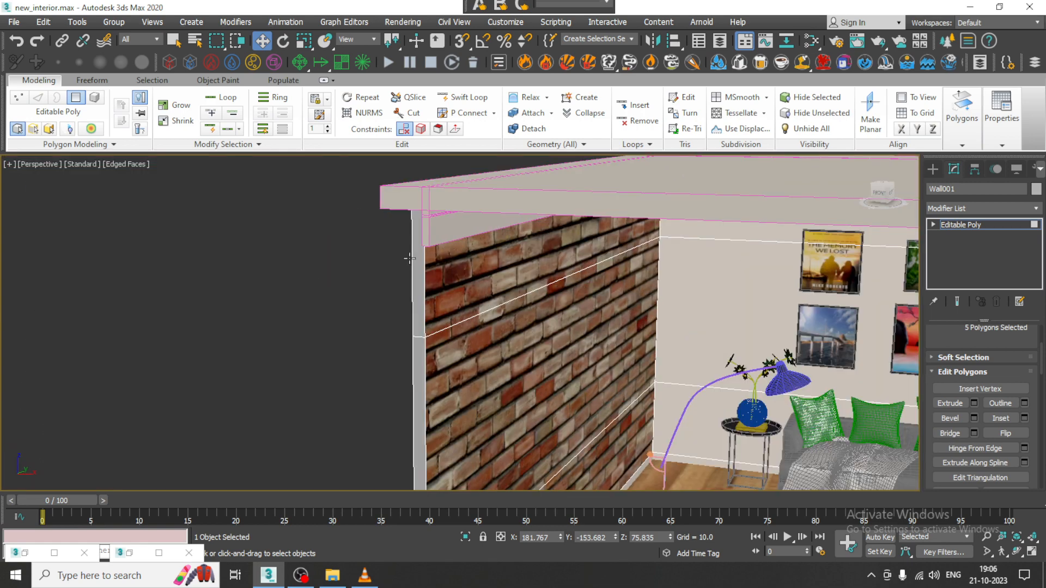
alt+middle_drag(409, 258, 387, 275)
scroll(387, 274, up, 2)
ctrl+click(174, 344)
scroll(180, 343, down, 2)
middle_drag(305, 322, 358, 229)
ctrl+click(343, 225)
ctrl+click(342, 360)
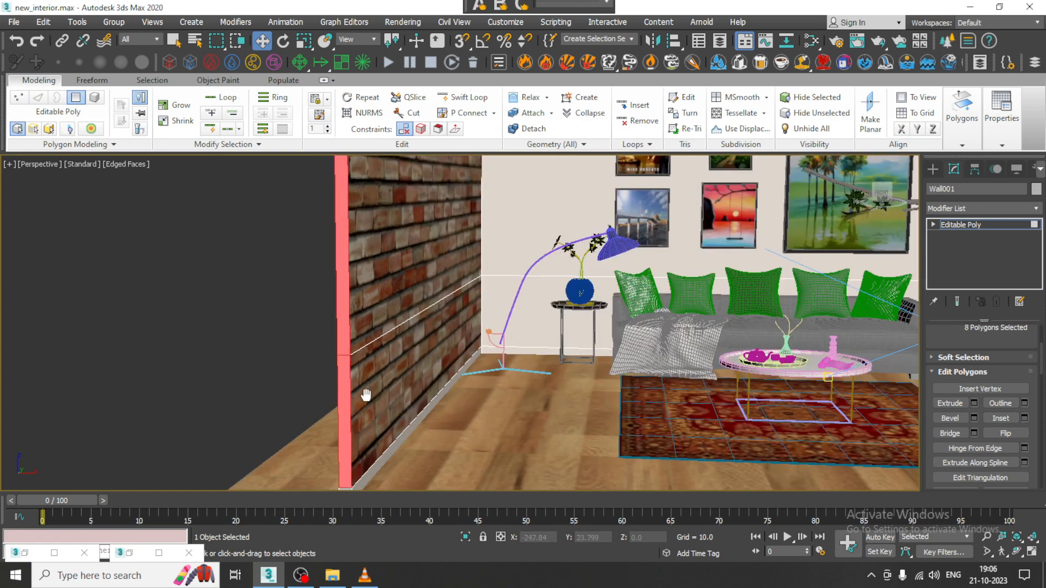
middle_drag(366, 396, 398, 275)
scroll(395, 289, up, 2)
ctrl+click(350, 342)
scroll(359, 343, down, 4)
alt+middle_drag(578, 327, 485, 358)
Step: Extrude the selected end polygons of both walls forward by 53.222 and finish polygon editing
click(973, 403)
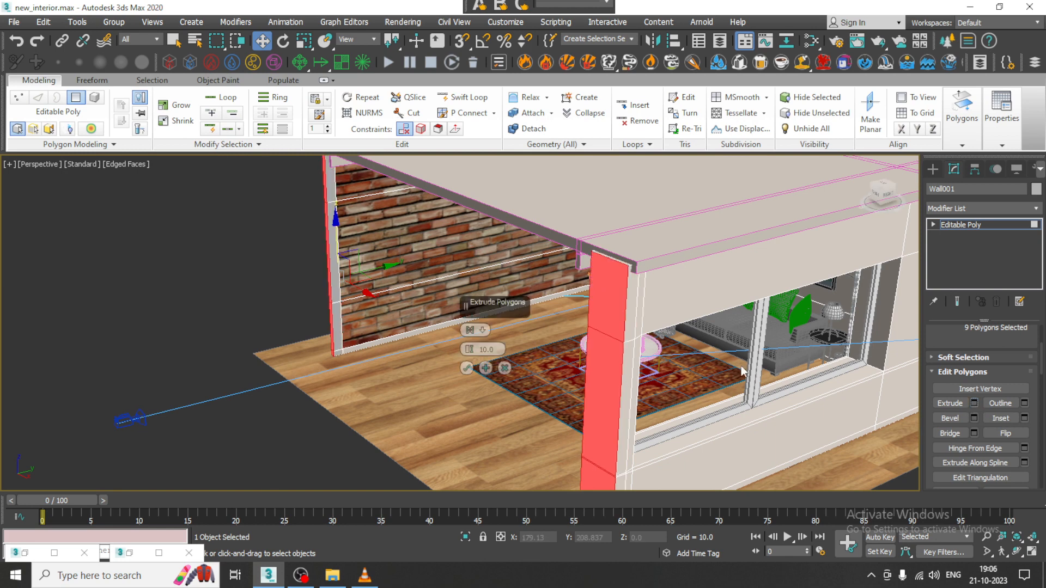
drag(470, 353, 501, 456)
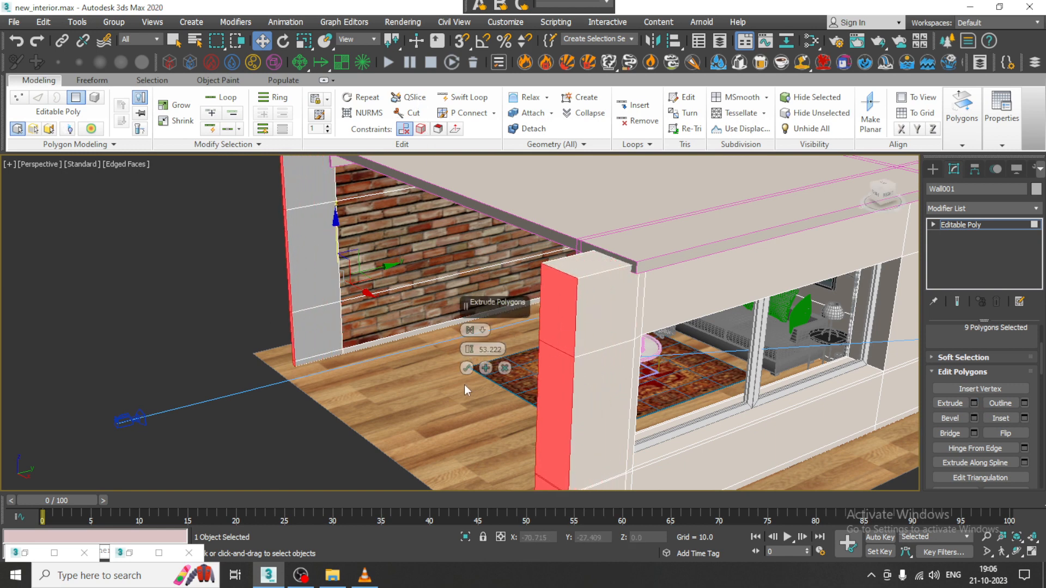
click(468, 368)
alt+middle_drag(469, 367, 436, 390)
click(981, 223)
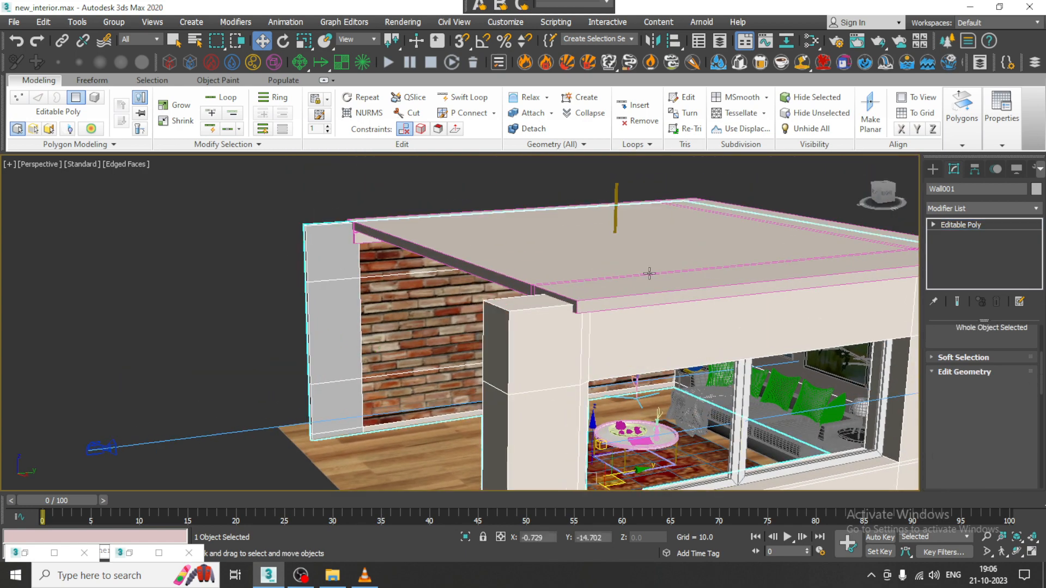
Step: Raise the ceiling slab about 2.6 units and move its front-edge vertices about 47 units forward to the ends of the extended walls
click(649, 273)
alt+middle_drag(649, 274, 644, 212)
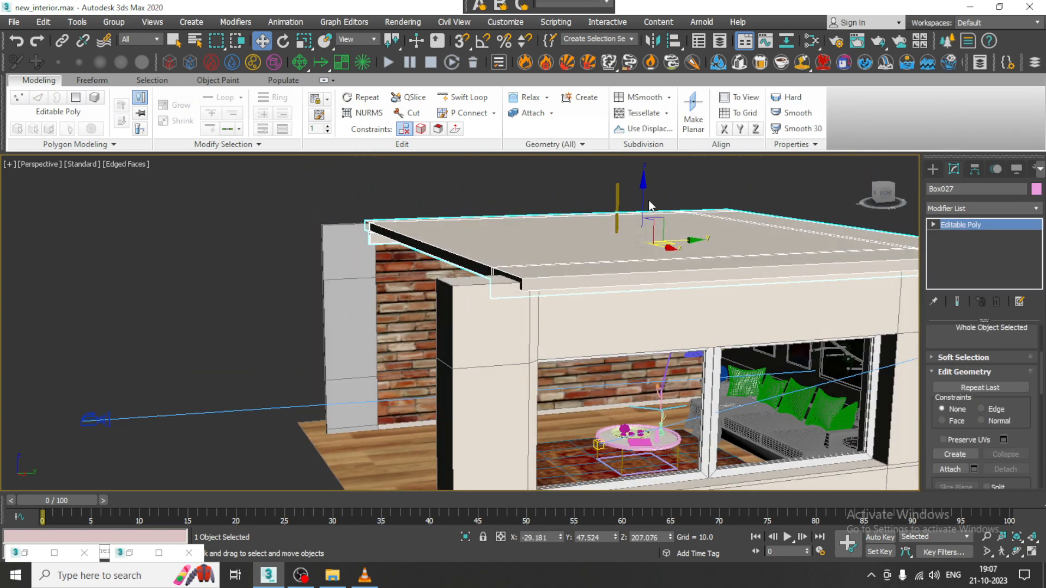
drag(643, 200, 647, 198)
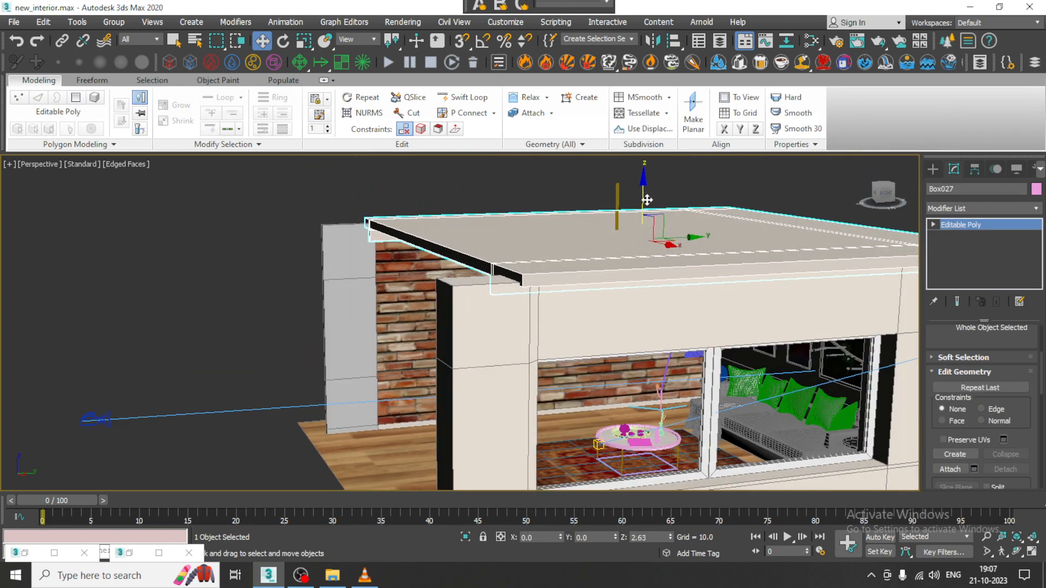
alt+middle_drag(606, 242, 563, 245)
key(1)
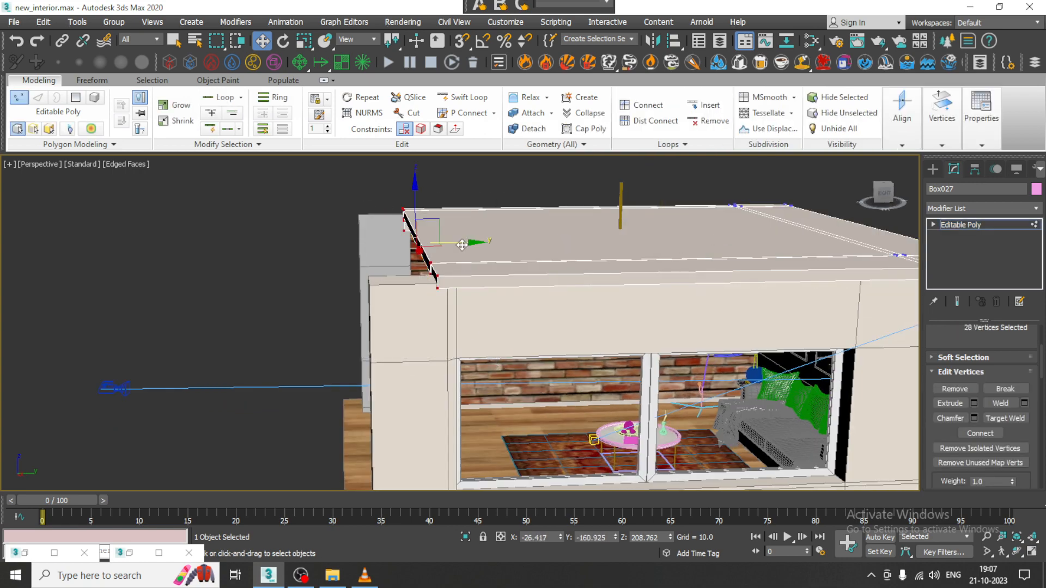
drag(462, 246, 354, 262)
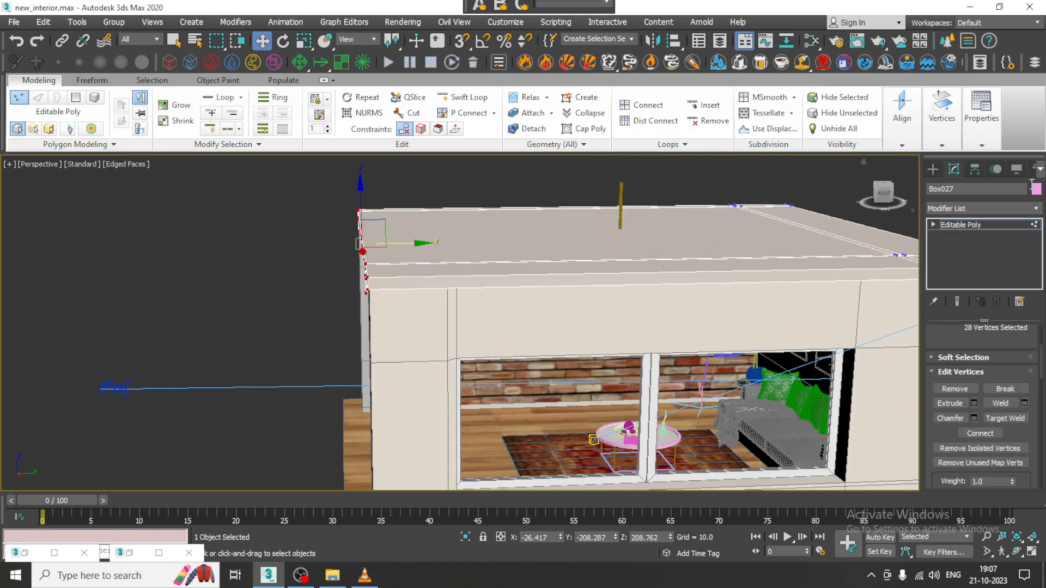
click(972, 226)
Step: Select the VRaySun and set its photon emit radius to 189.0
alt+middle_drag(711, 305, 849, 289)
scroll(621, 240, down, 5)
alt+middle_drag(621, 240, 636, 284)
click(722, 232)
alt+middle_drag(733, 254, 591, 291)
scroll(579, 297, up, 3)
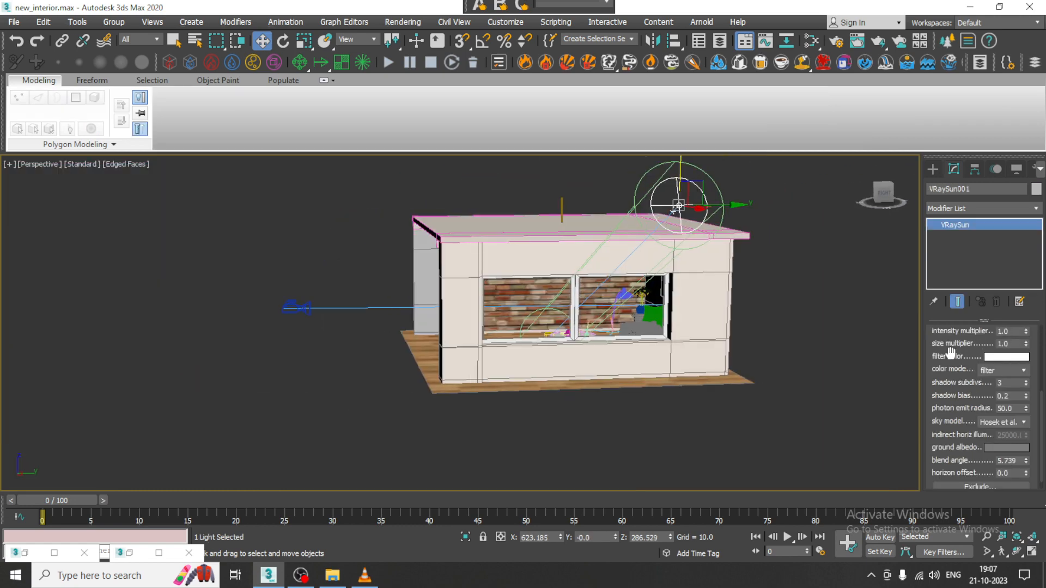
mouse_move(950, 353)
mouse_down()
mouse_move(949, 492)
mouse_move(964, 340)
mouse_up()
drag(1026, 449, 997, 267)
Step: Select the sun together with its target and shift both along the Y axis
alt+middle_drag(767, 258, 895, 267)
middle_drag(420, 364, 478, 350)
scroll(473, 352, up, 4)
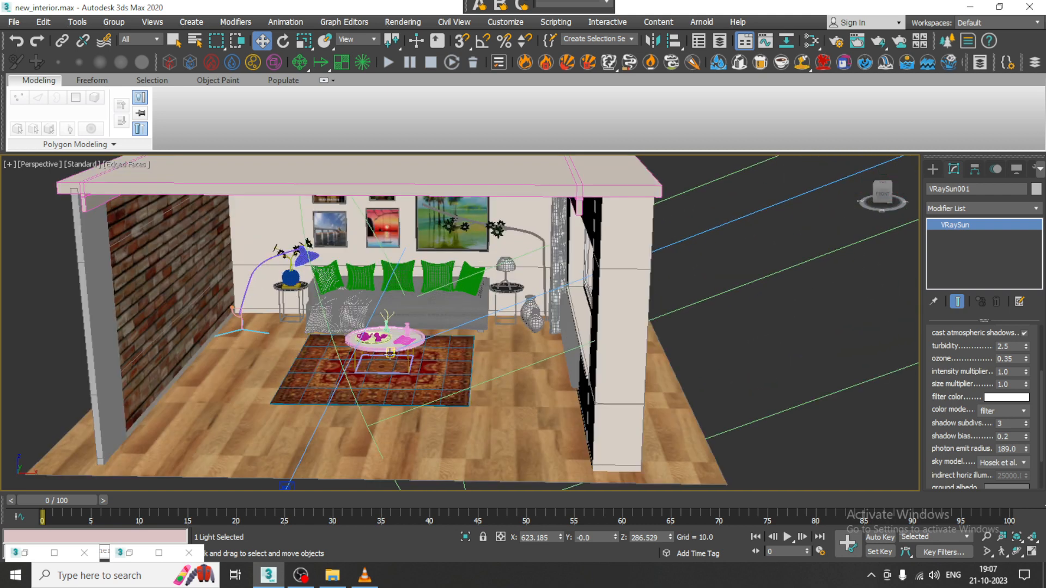
click(428, 339)
scroll(428, 346, down, 4)
alt+middle_drag(559, 318, 699, 278)
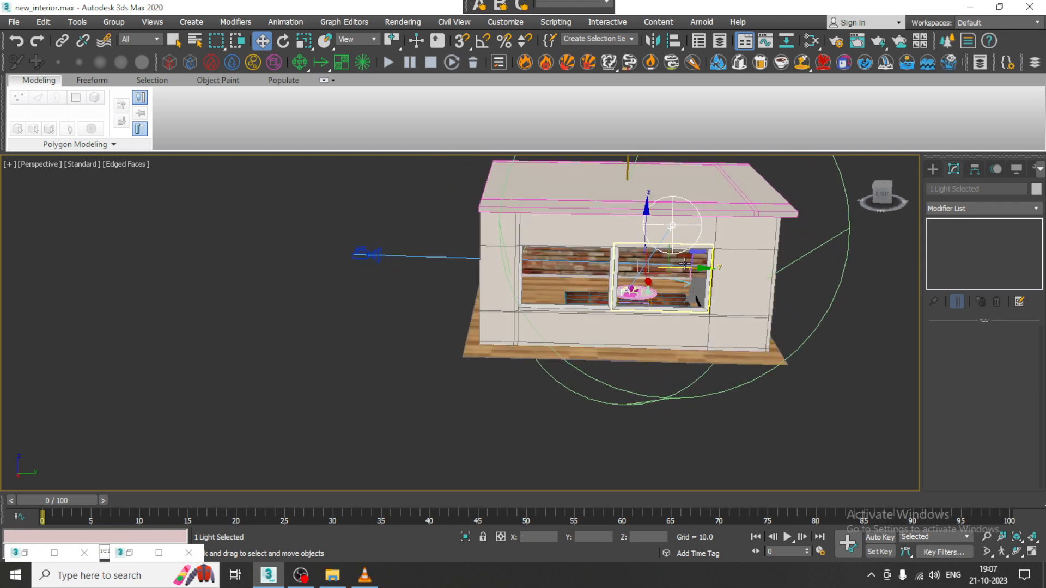
drag(685, 266, 675, 268)
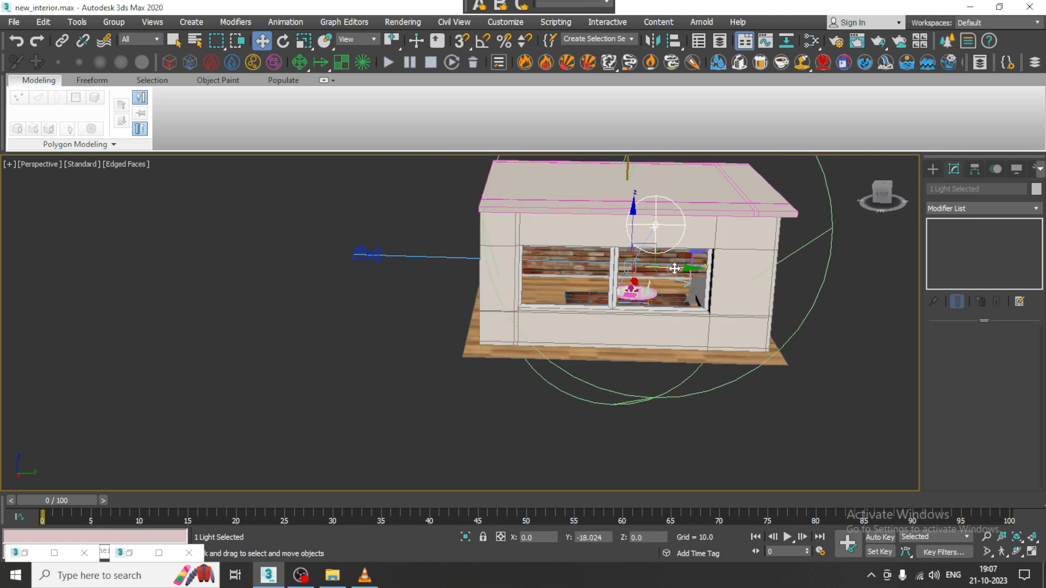
alt+middle_drag(685, 294, 754, 317)
scroll(746, 317, down, 3)
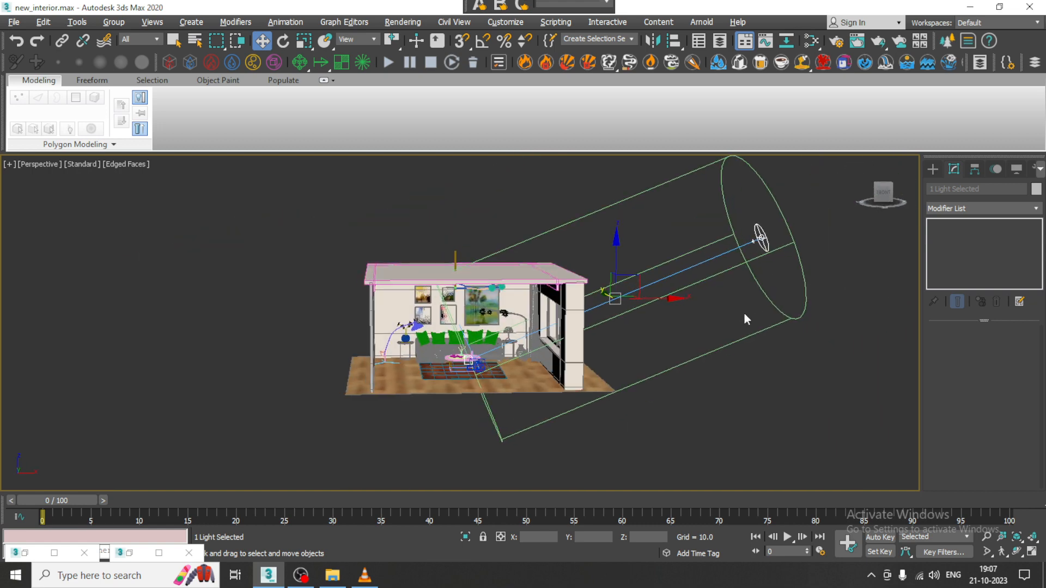
Step: Select only the VRaySun and raise it about 14 units along Z
click(779, 263)
click(759, 237)
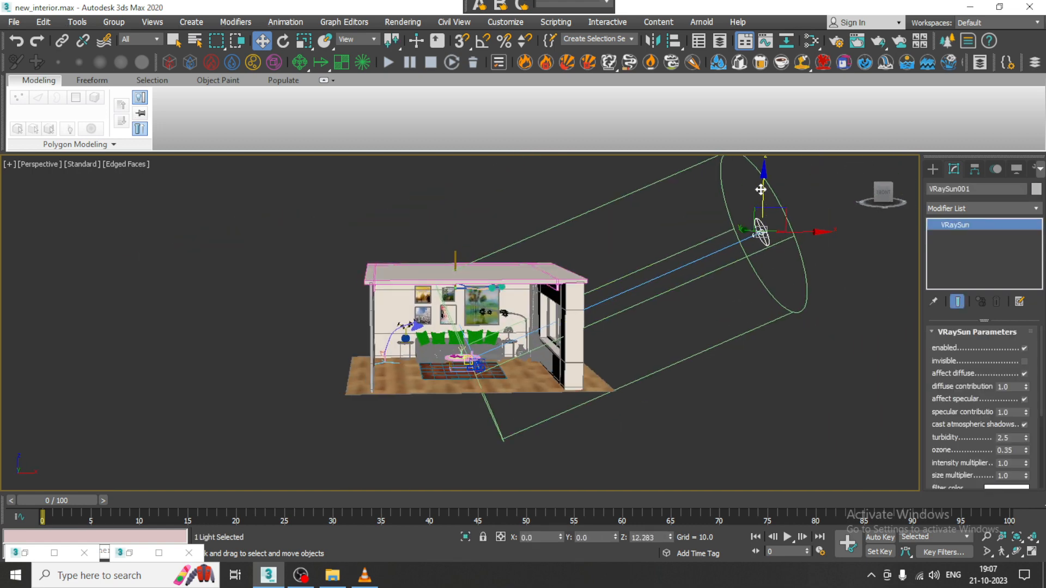
middle_drag(639, 369, 686, 364)
Step: Set the sun's filter color to a pale cream, about RGB 235, 222, 188
drag(974, 449, 968, 355)
click(1003, 398)
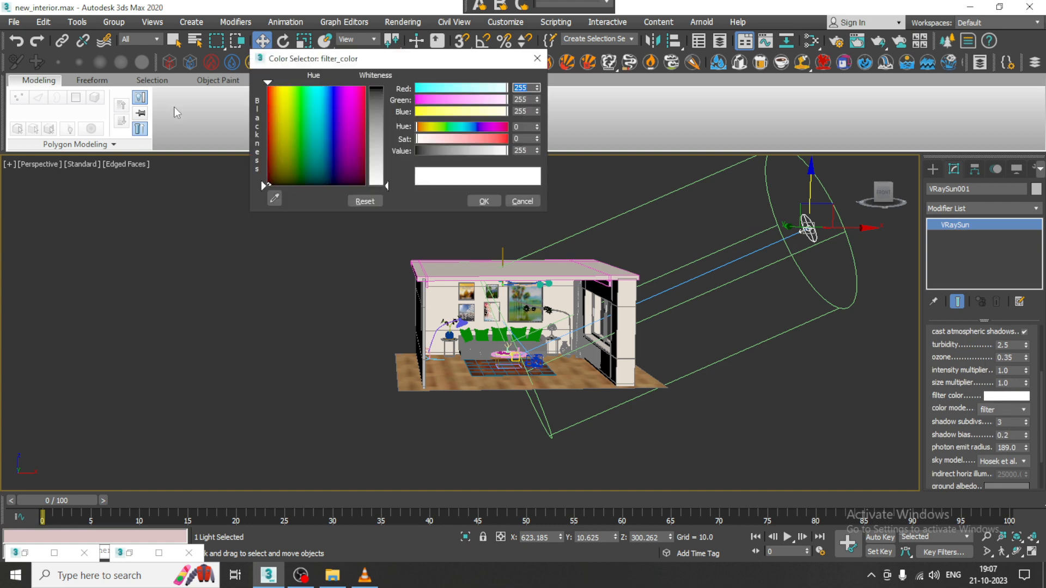
drag(295, 127, 282, 114)
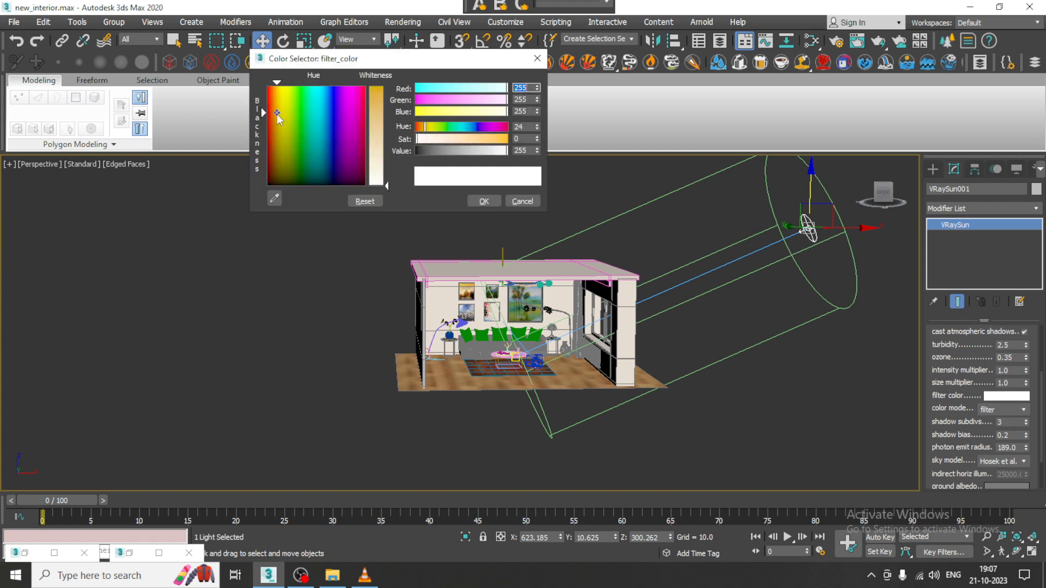
drag(277, 95, 275, 95)
mouse_move(374, 170)
mouse_down()
mouse_move(375, 146)
mouse_move(375, 160)
mouse_up()
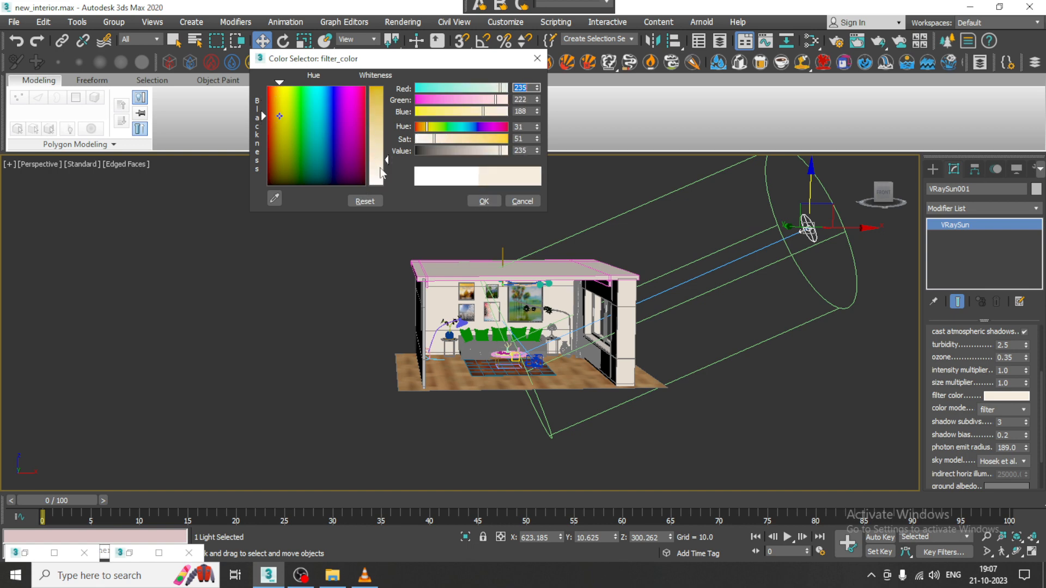
click(484, 201)
Step: Show the four-viewport layout, activate the PhysCamera001 view, and open Render Setup with V-Ray Next, update 1.2 as the renderer
scroll(556, 292, up, 6)
scroll(556, 292, down, 3)
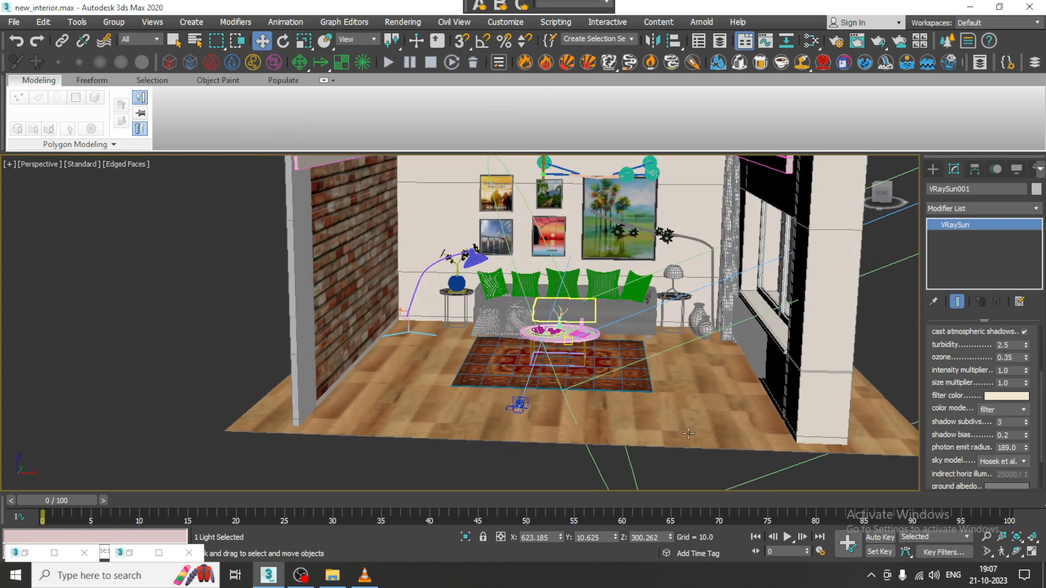
key(alt+w)
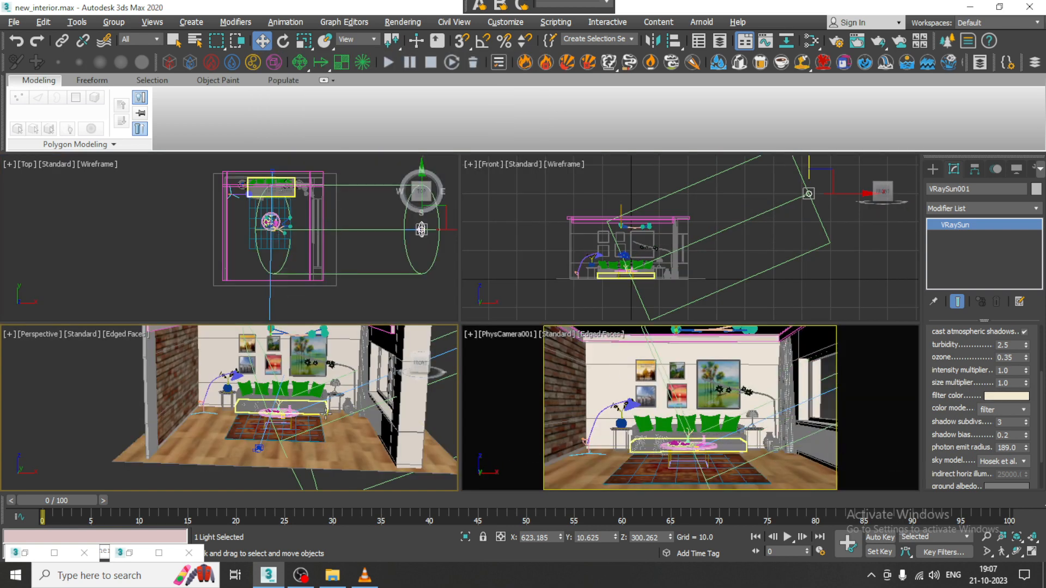
click(551, 335)
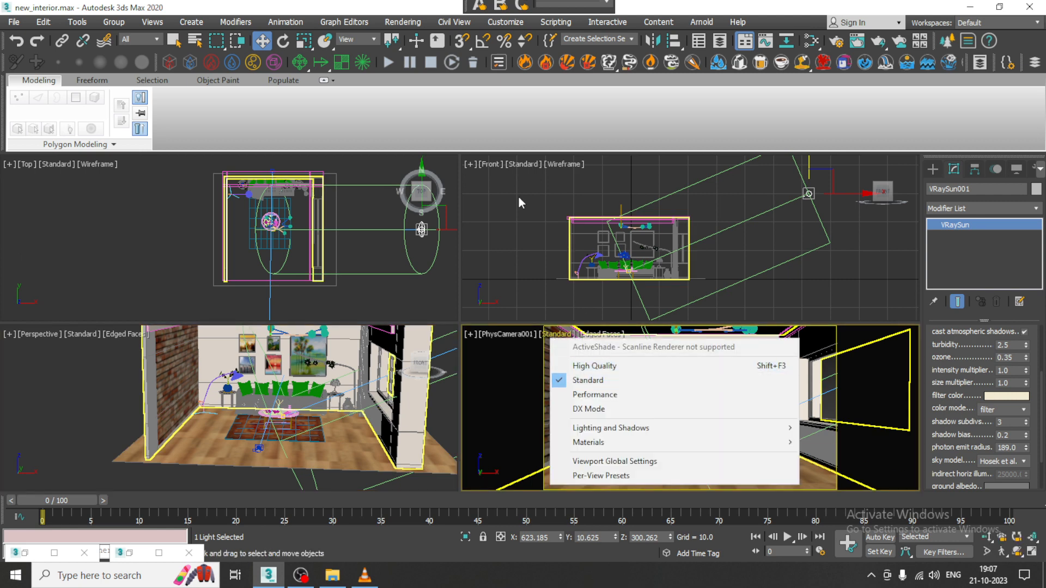
click(423, 22)
click(457, 89)
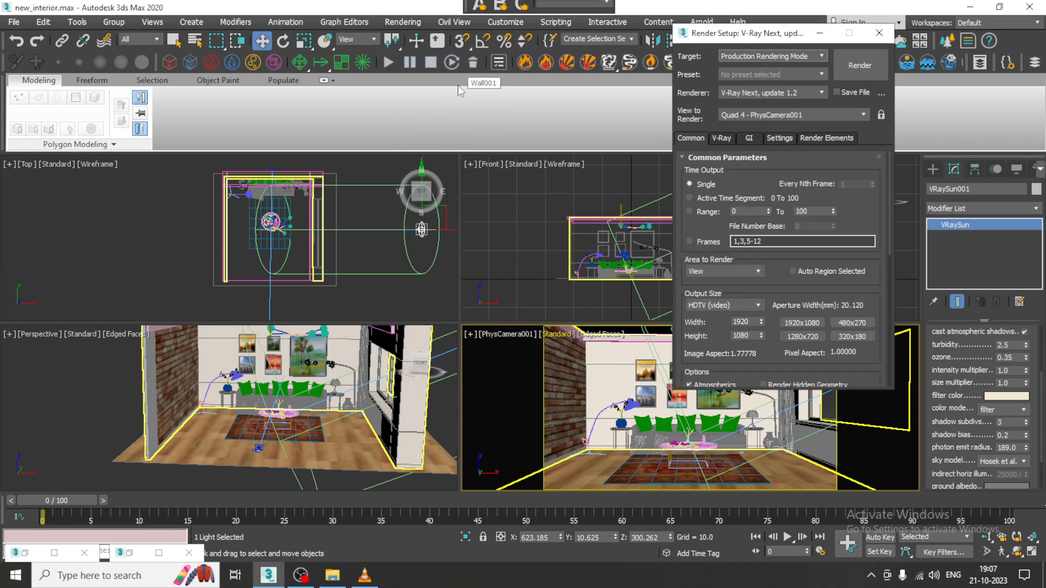
click(767, 94)
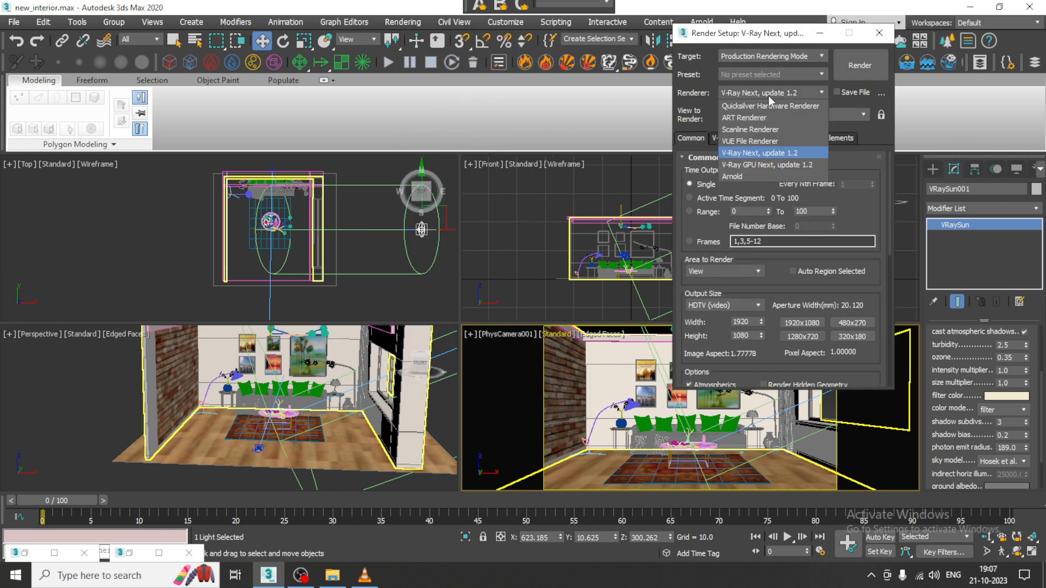
click(778, 153)
drag(755, 376, 777, 180)
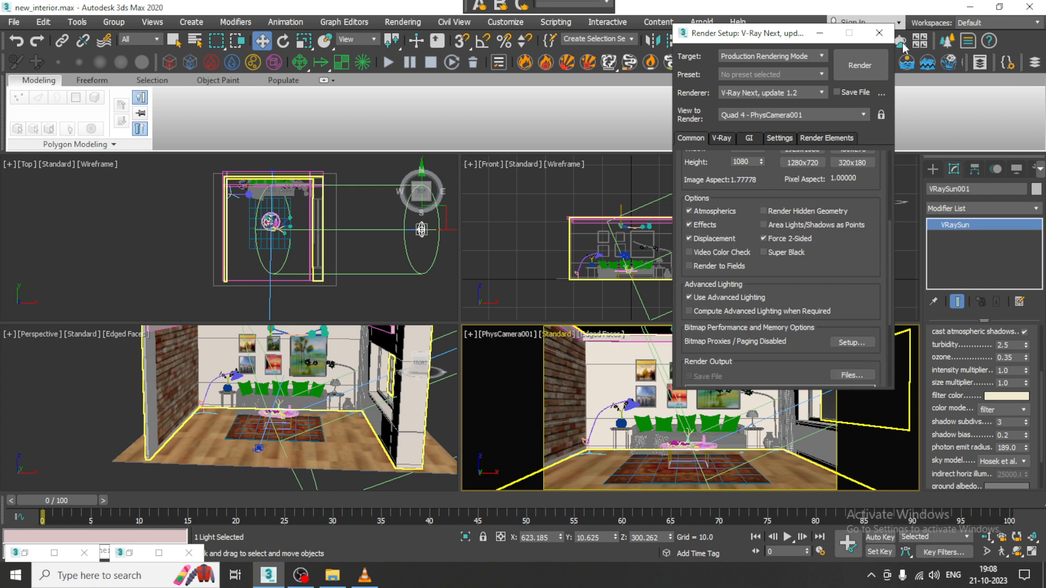
Step: Minimize Render Setup, run a V-Ray test render of the PhysCamera001 view, and close the frame buffer
click(820, 34)
click(558, 334)
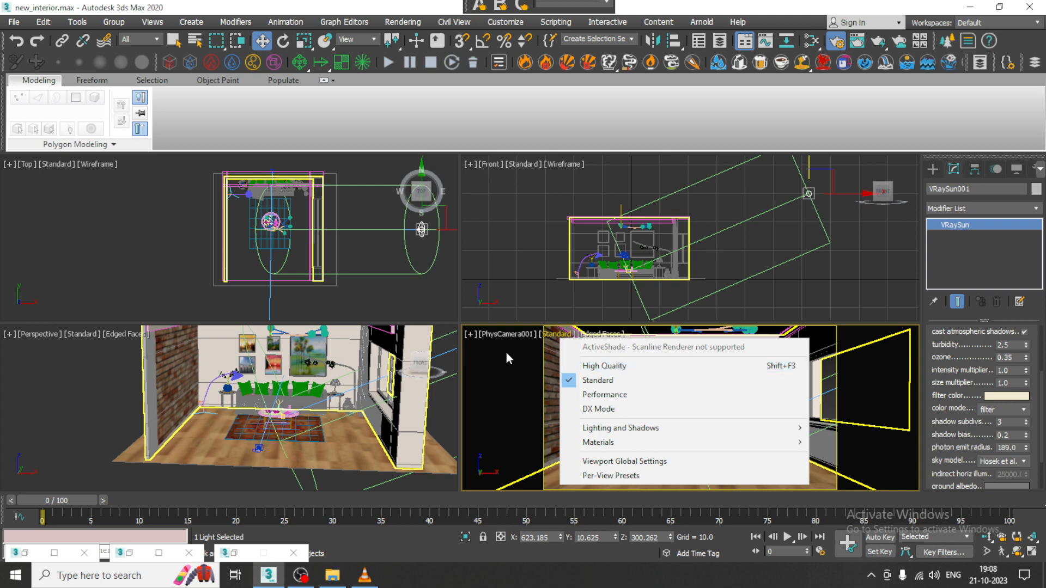
click(497, 378)
click(498, 378)
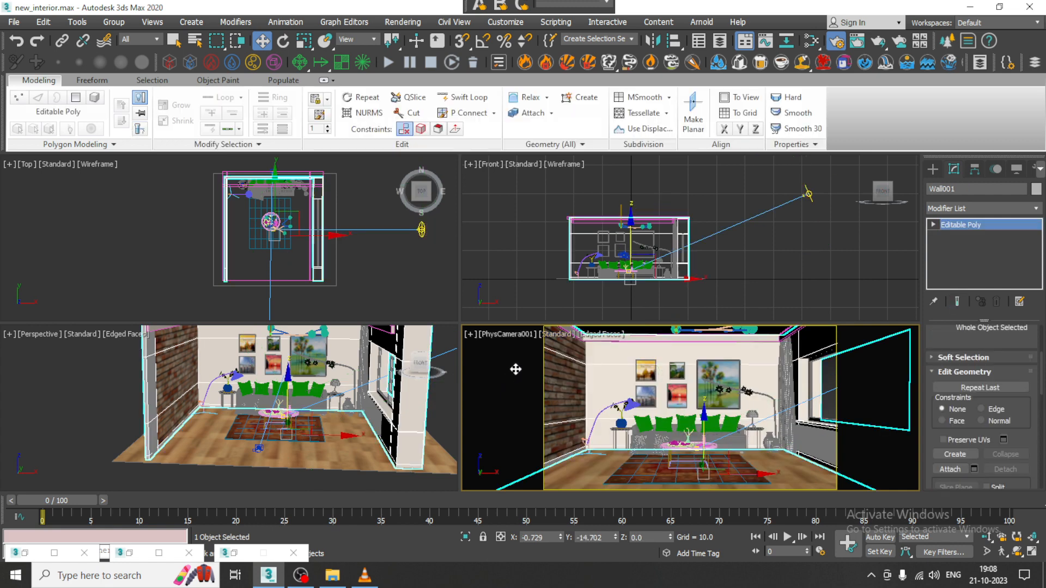
key(shift+q)
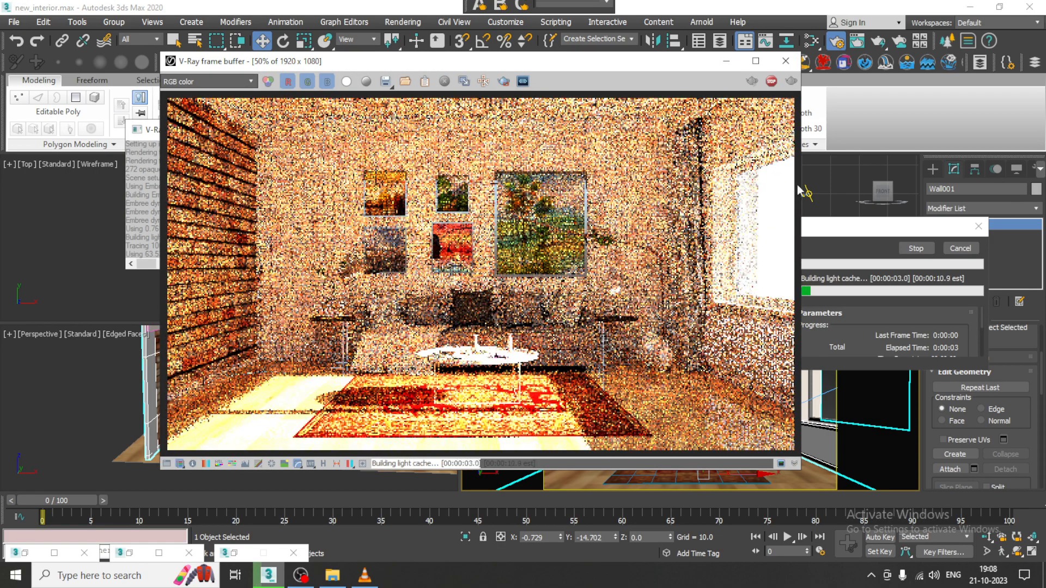
click(785, 61)
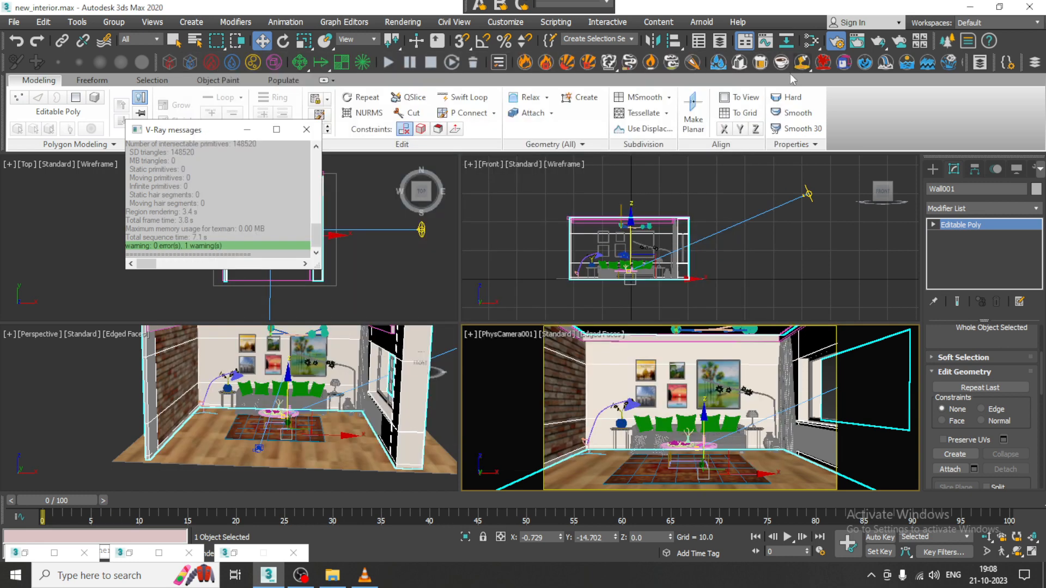
Step: Select the VRaySun and set its intensity multiplier to 0.2
middle_drag(346, 404, 125, 452)
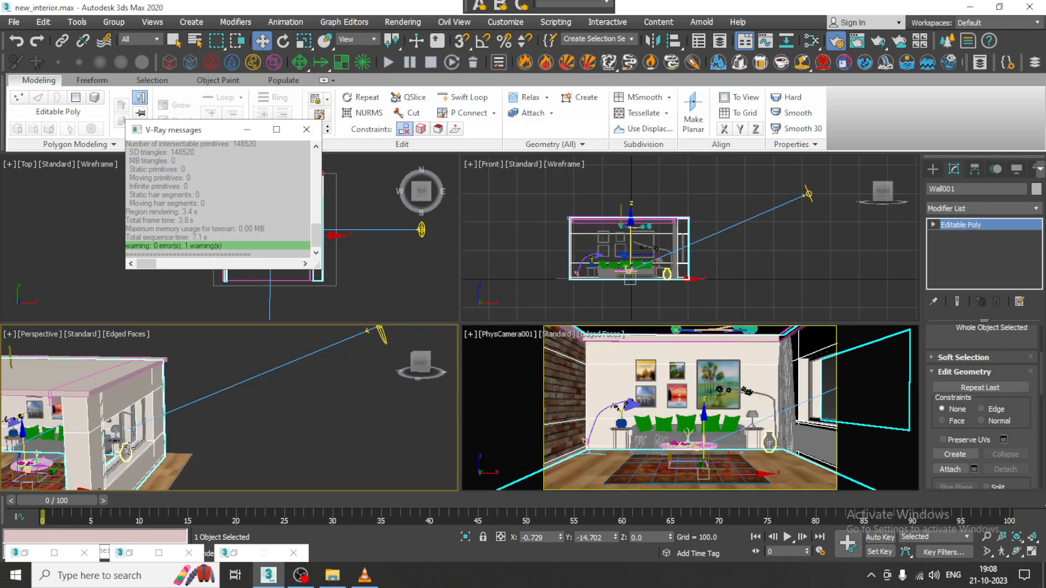
scroll(234, 393, down, 2)
click(223, 392)
middle_drag(220, 408, 422, 388)
scroll(392, 411, up, 3)
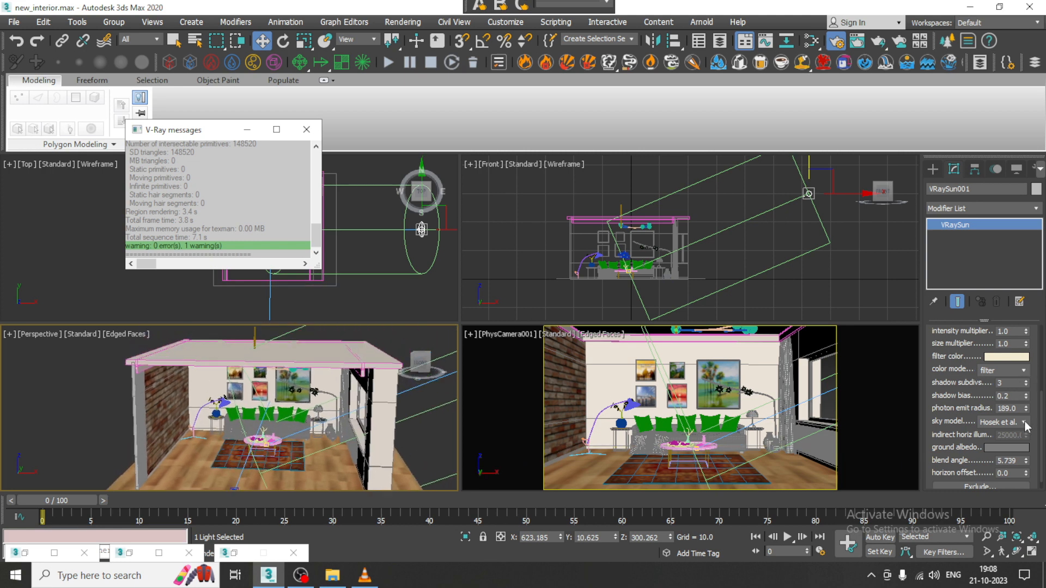
drag(955, 391, 952, 446)
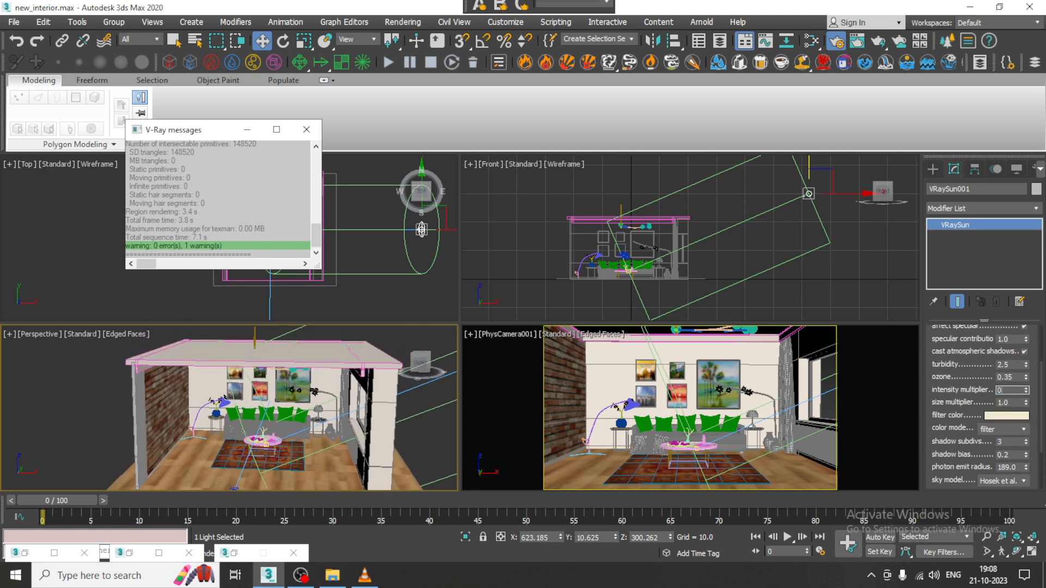
Step: Test render the PhysCamera001 view with the dimmed sun, and close the frame buffer
click(691, 362)
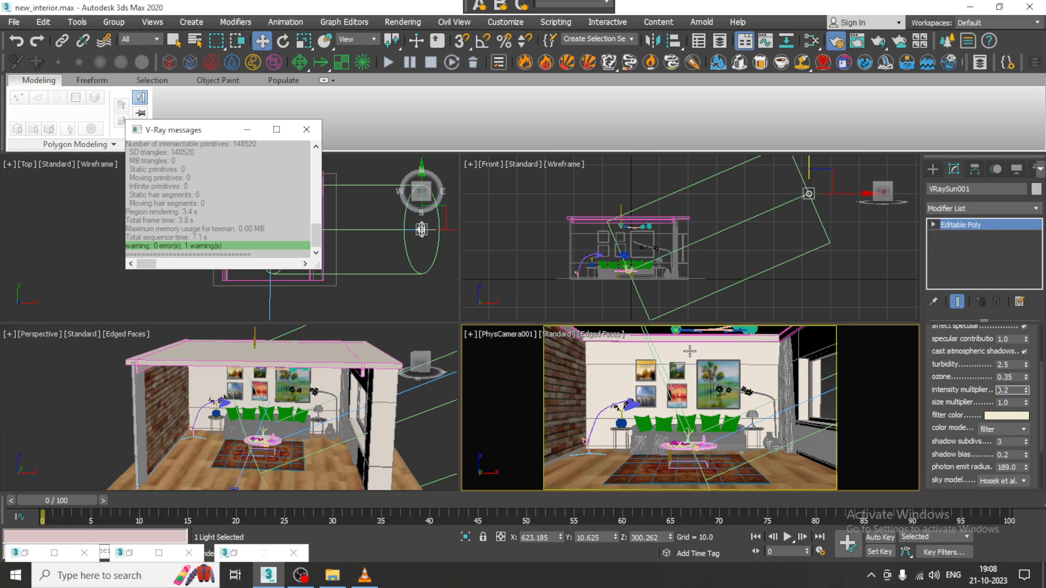
key(shift+q)
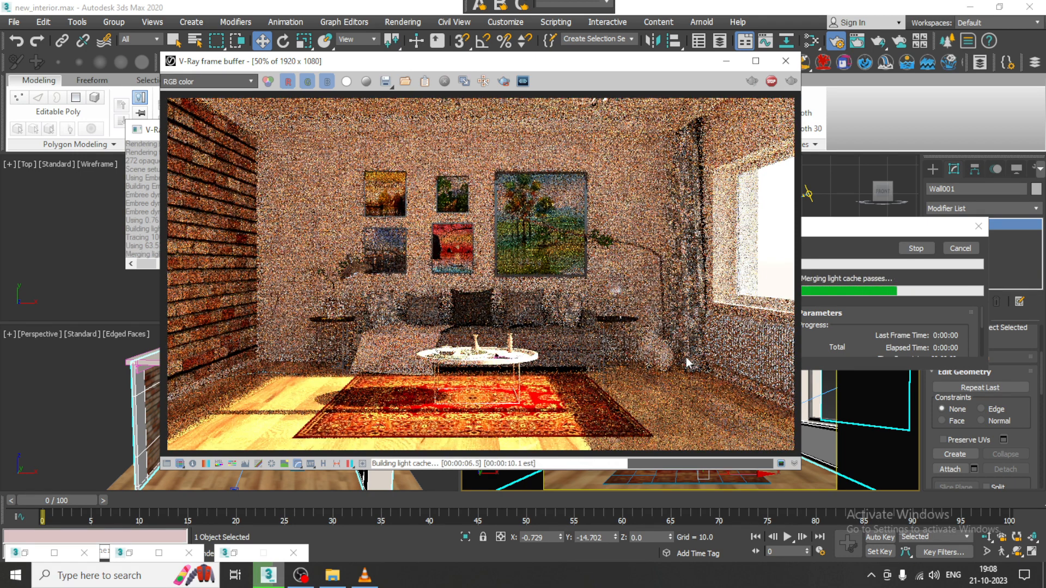
click(785, 60)
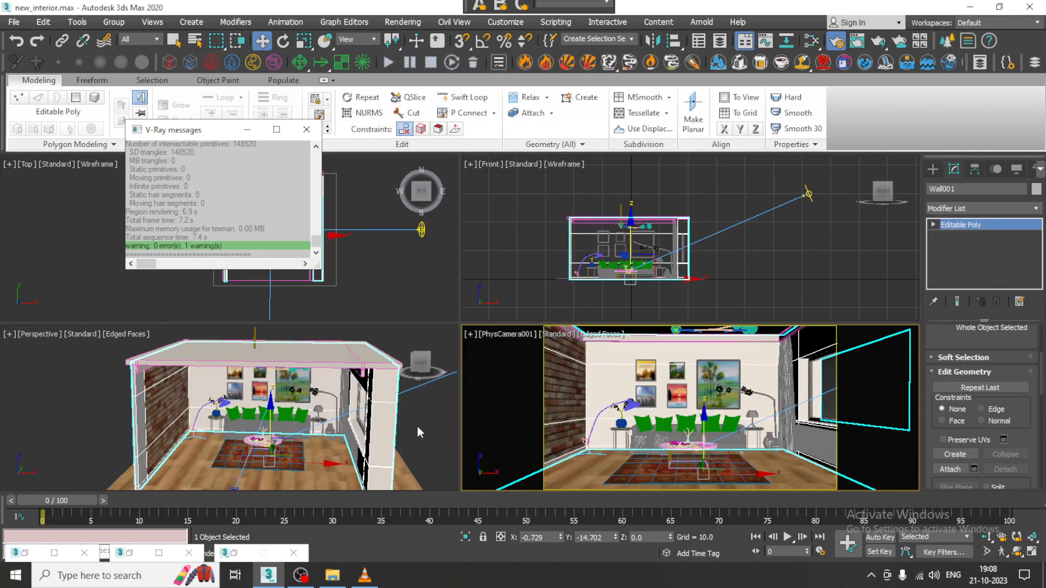
Step: Select the VRaySun in the Perspective view and raise it about 14 units along Z
scroll(372, 410, down, 3)
middle_drag(372, 411, 214, 402)
click(272, 385)
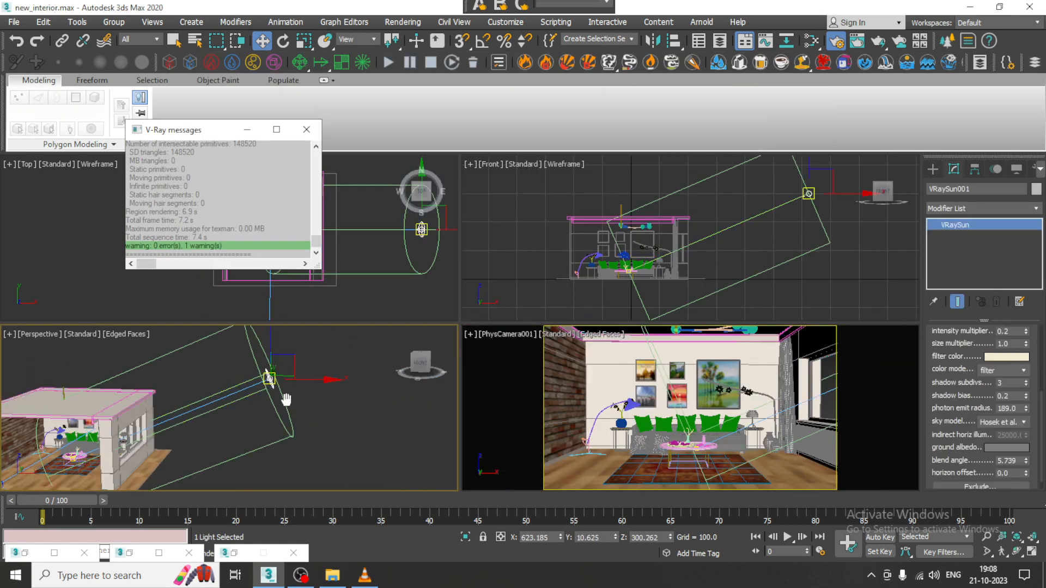
middle_drag(285, 397, 333, 417)
drag(329, 374, 331, 369)
middle_drag(330, 369, 418, 331)
Step: Set the sun's shadow bias to 0.05
drag(1019, 399, 966, 400)
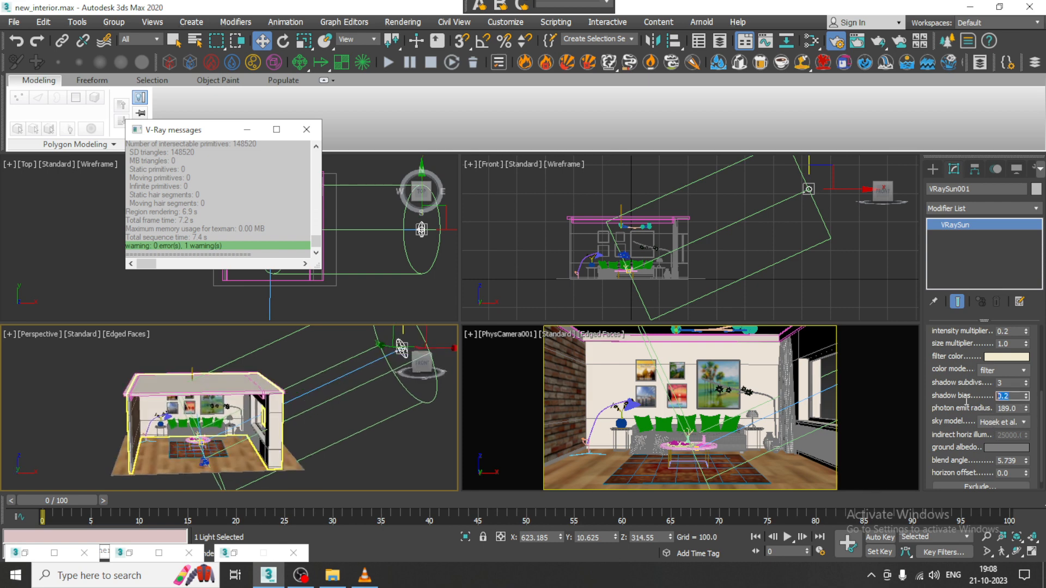
text(0.05)
key(Return)
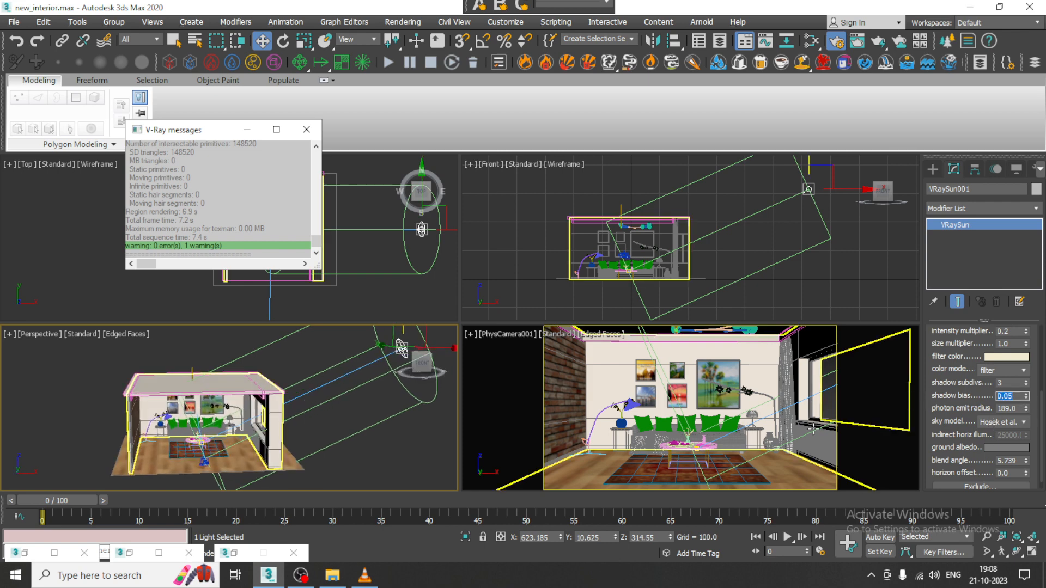
Step: Maximize the PhysCamera001 view for another test render, and return to the four-viewport layout
click(626, 357)
key(alt+w)
key(shift+q)
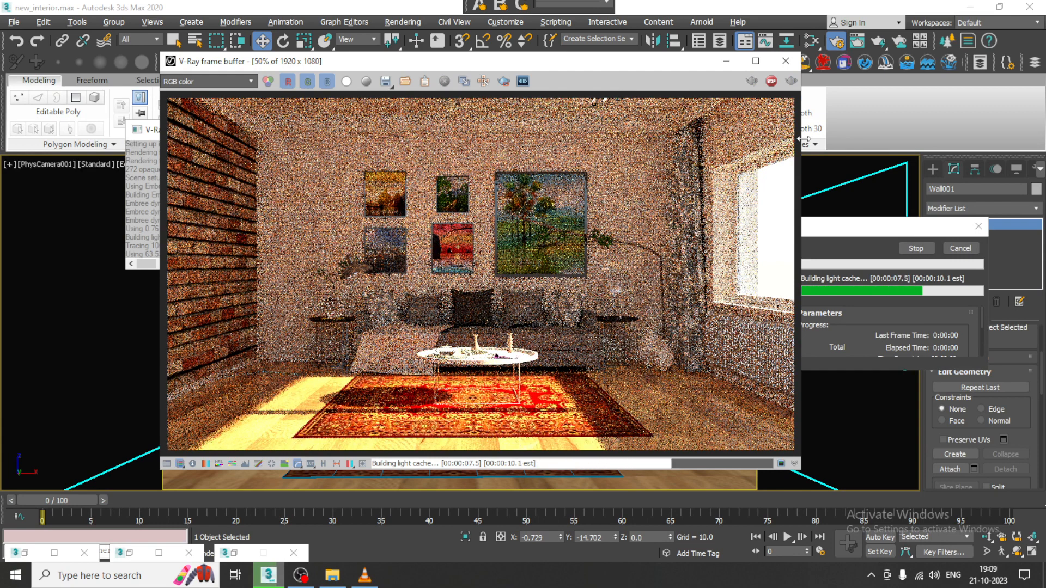
click(785, 64)
key(alt+w)
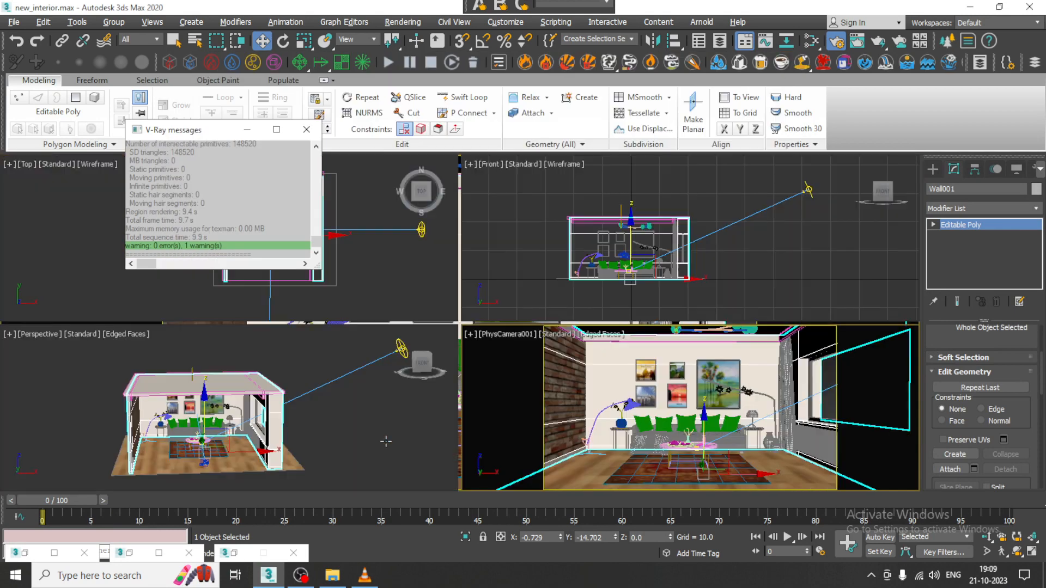
Step: Set the VRaySun's ozone to 0.8, turbidity to 2.8 and filter color to a near-white cream
click(402, 349)
scroll(934, 479, down, 5)
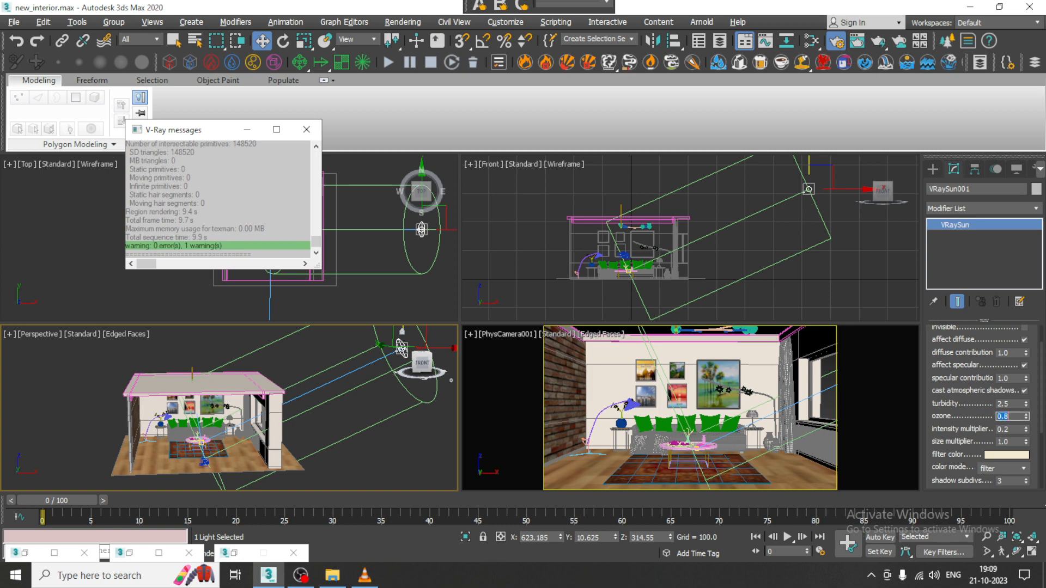
drag(1014, 403, 959, 403)
click(1003, 455)
drag(393, 160, 393, 171)
click(477, 204)
Step: Test render the maximized PhysCamera001 view with the changed sun color, and restore the four viewports
click(733, 402)
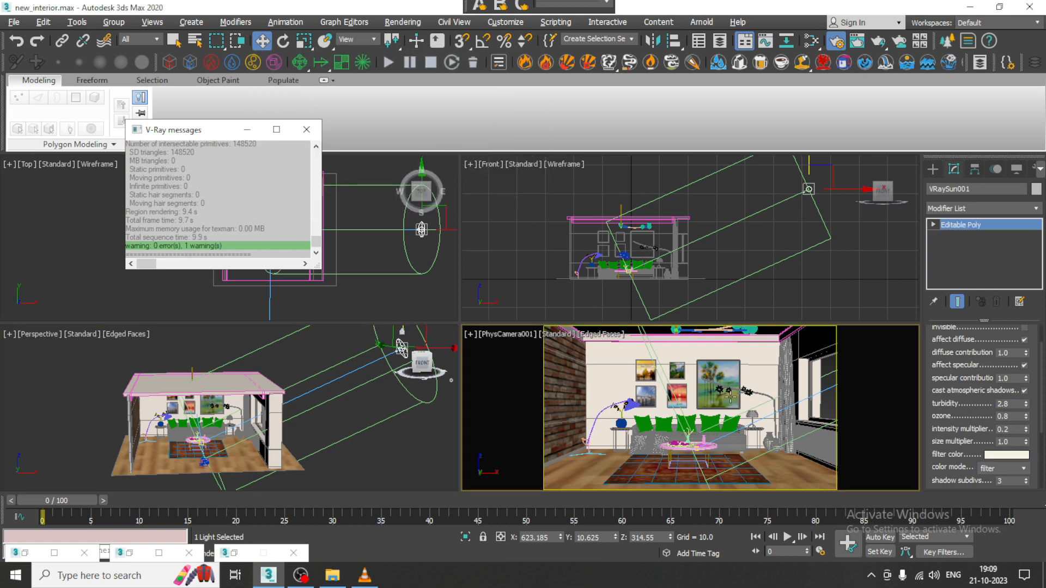
key(alt+w)
key(shift+q)
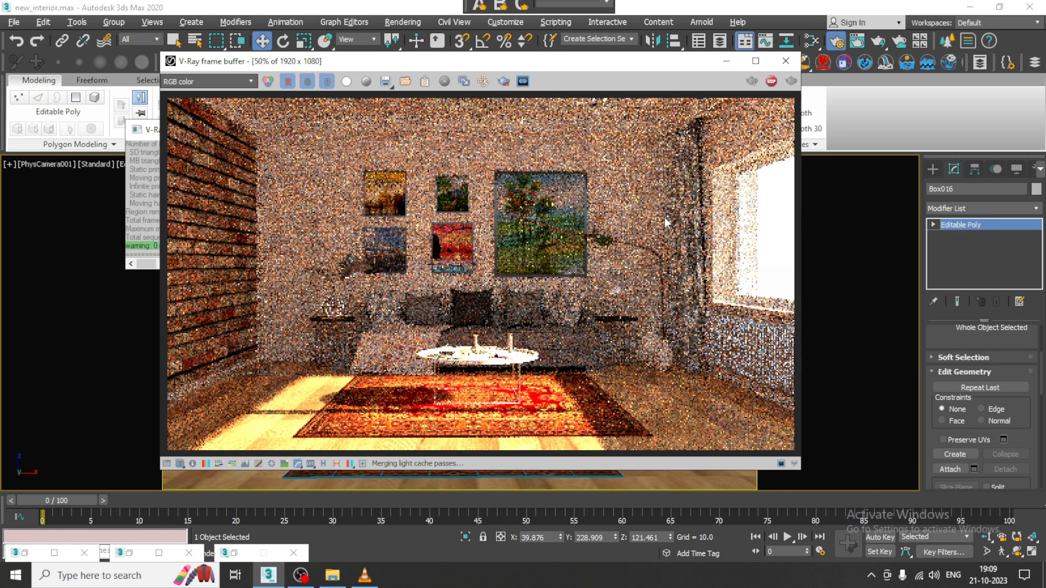
click(785, 60)
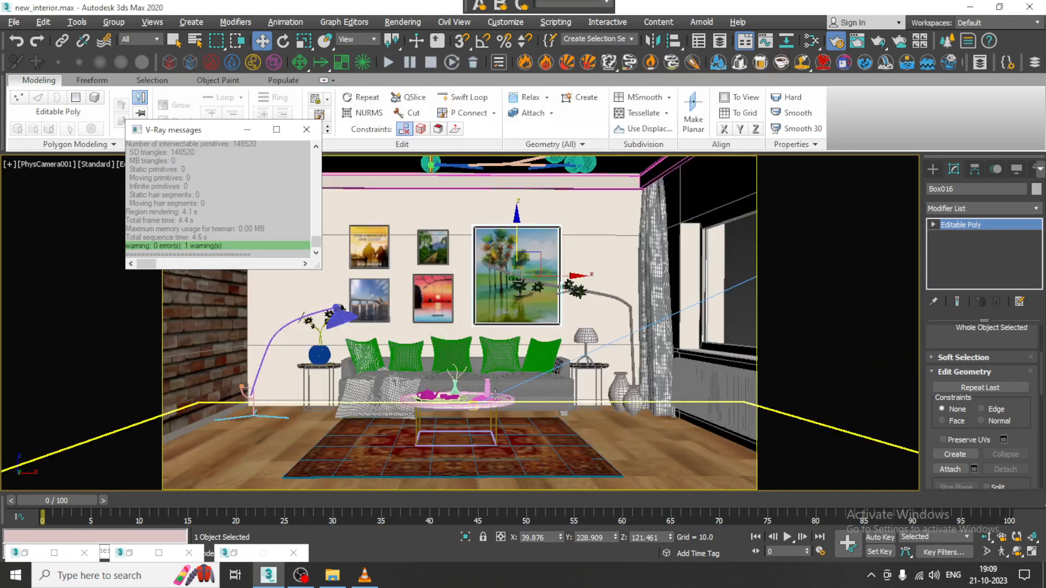
key(alt+w)
Step: Select the VRaySun and set its shadow bias to 0.02
click(401, 347)
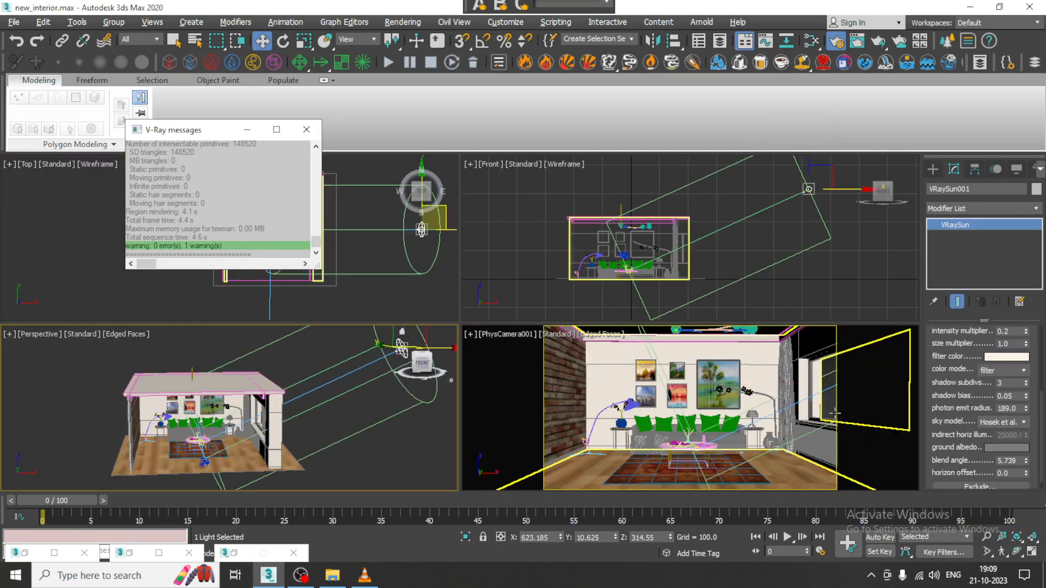
drag(1018, 399, 960, 396)
text(0.02)
key(Return)
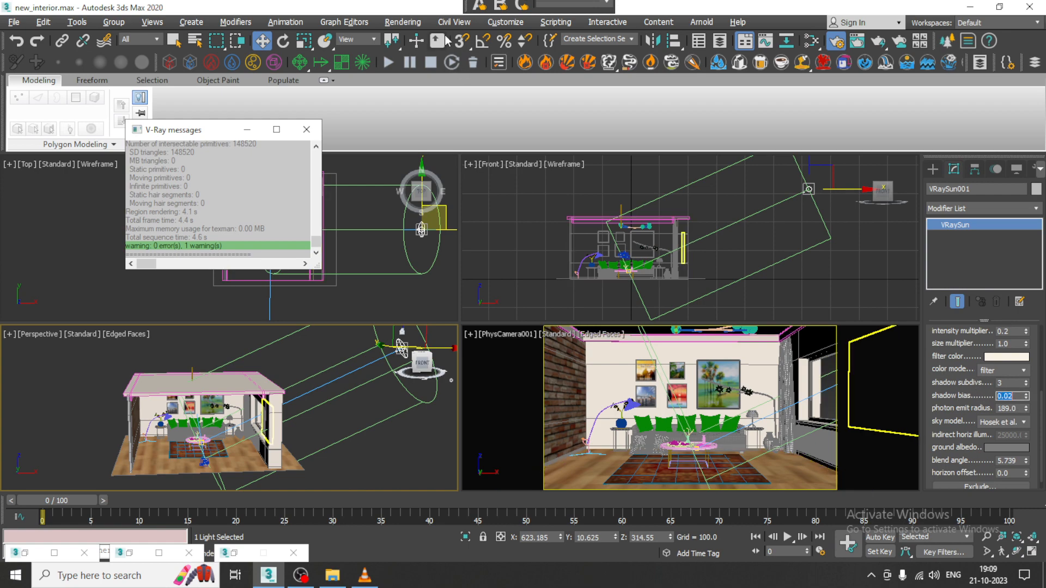
click(403, 22)
click(418, 41)
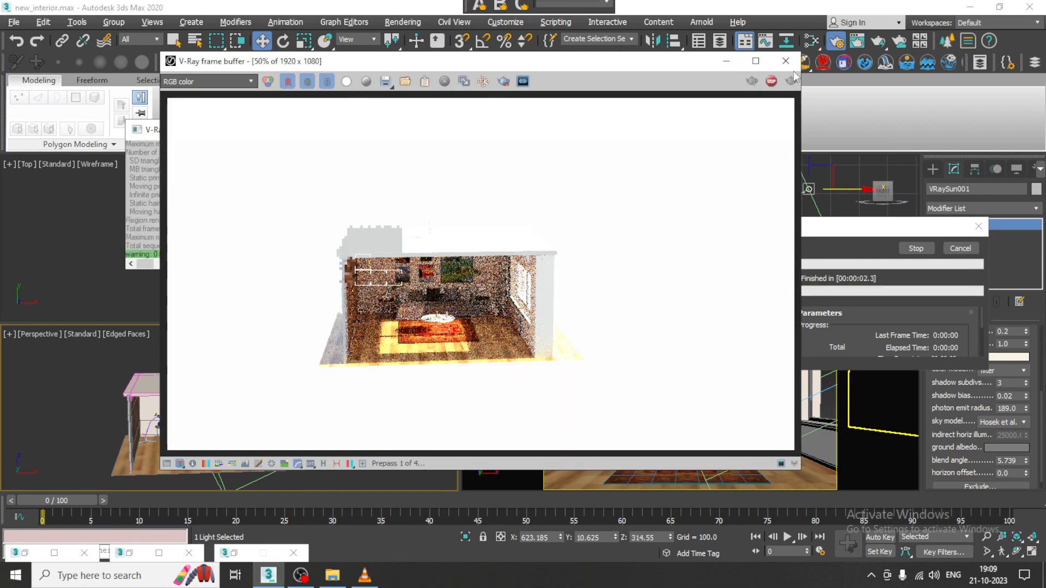
click(786, 61)
Step: Maximize the PhysCamera001 view, start a test render, and stop it and close the frame buffer during the prepass
click(625, 416)
key(alt+w)
key(shift+q)
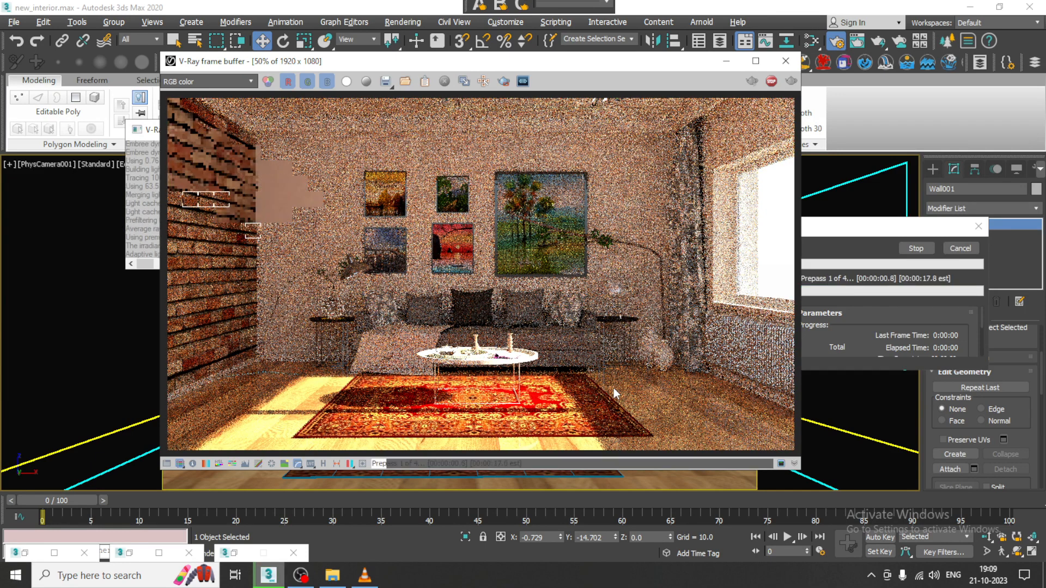
click(770, 81)
click(785, 61)
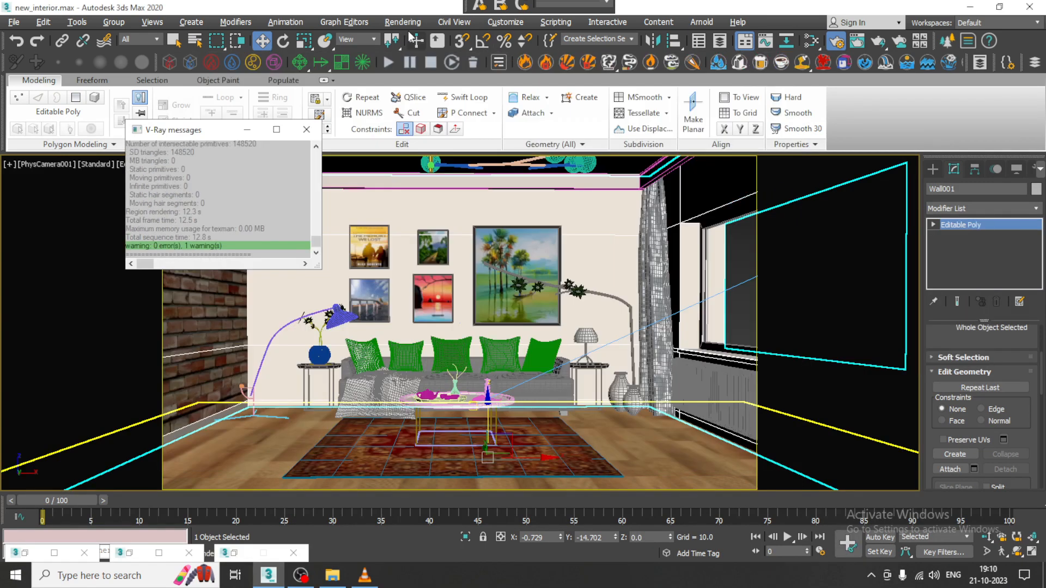
Step: Bring back Render Setup and set the V-Ray image sampler type to Bucket
click(402, 21)
click(472, 89)
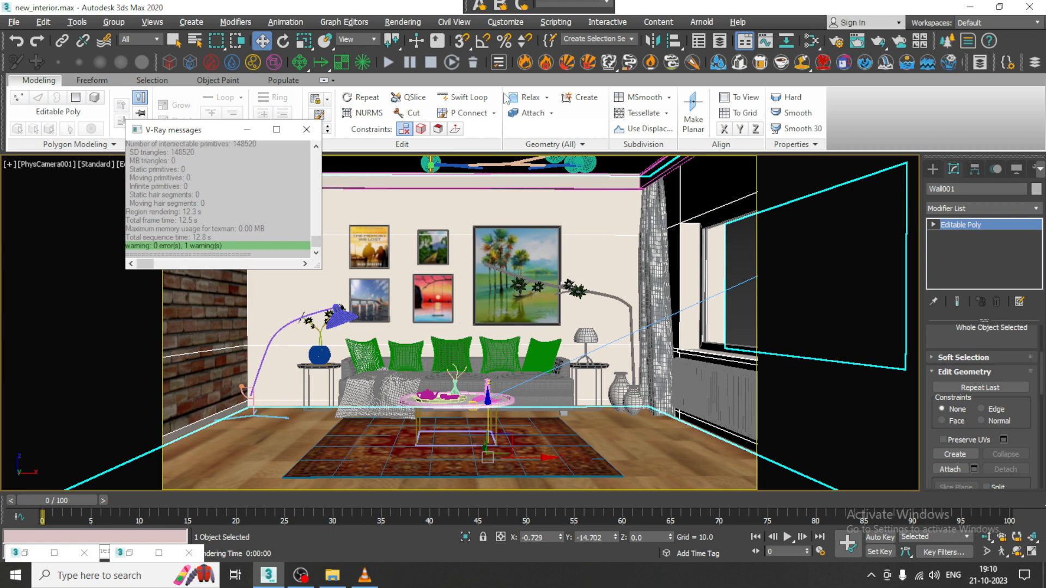
click(402, 22)
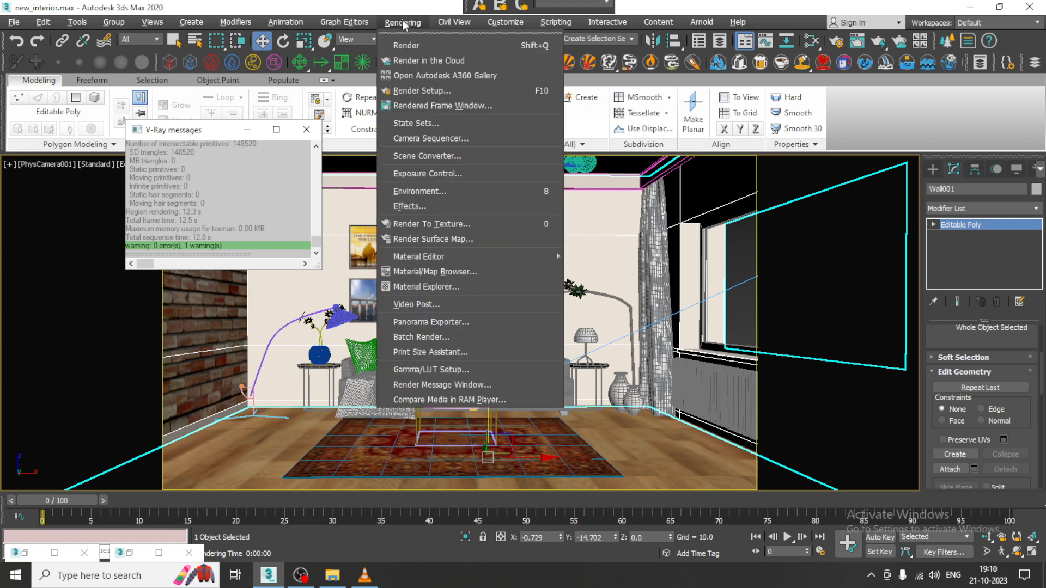
click(471, 96)
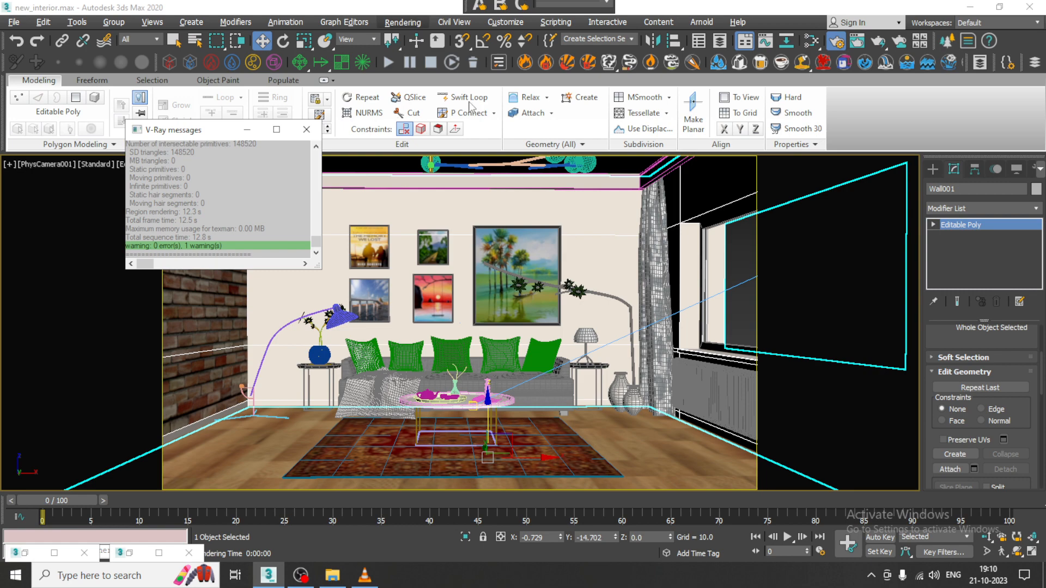
click(723, 139)
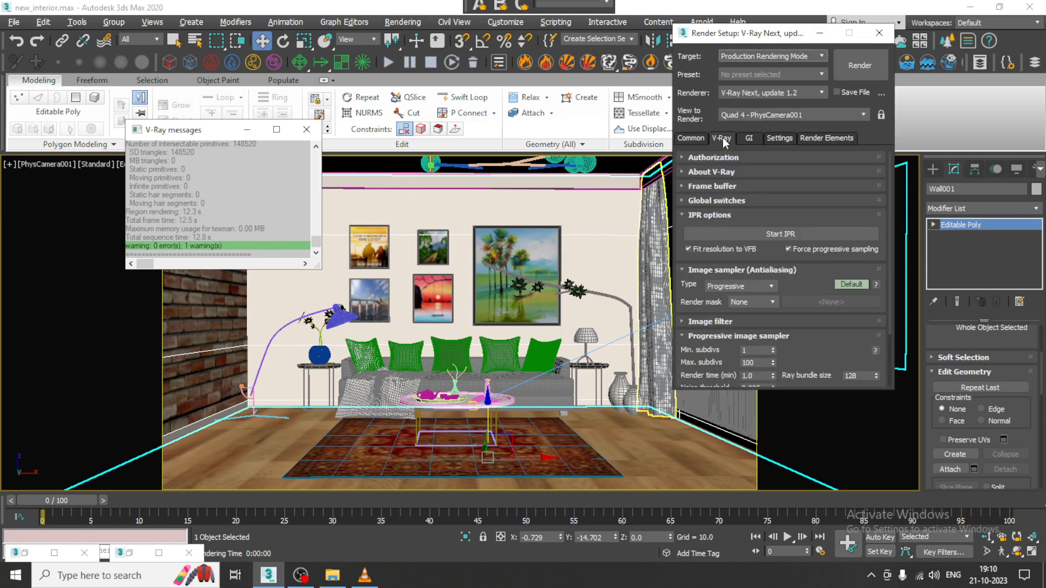
click(744, 284)
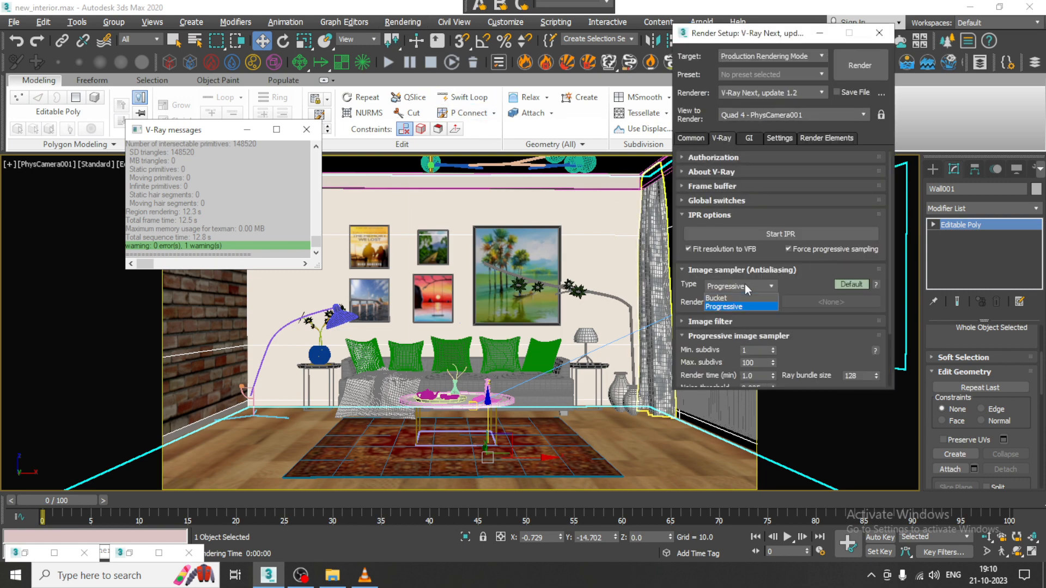
click(722, 305)
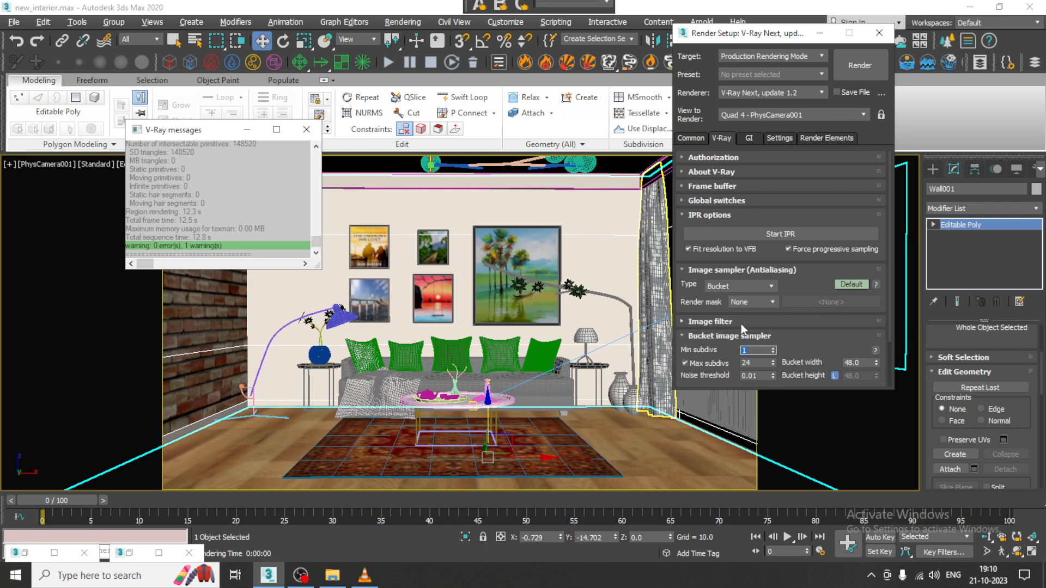
Step: Expand the image filter settings and set the filter to Catmull-Rom
click(727, 322)
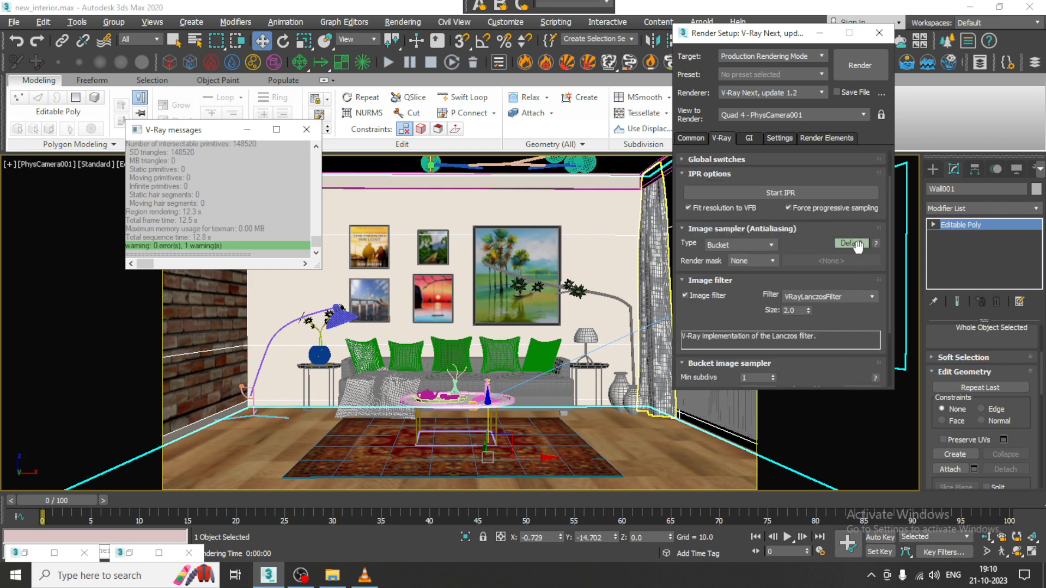
click(826, 295)
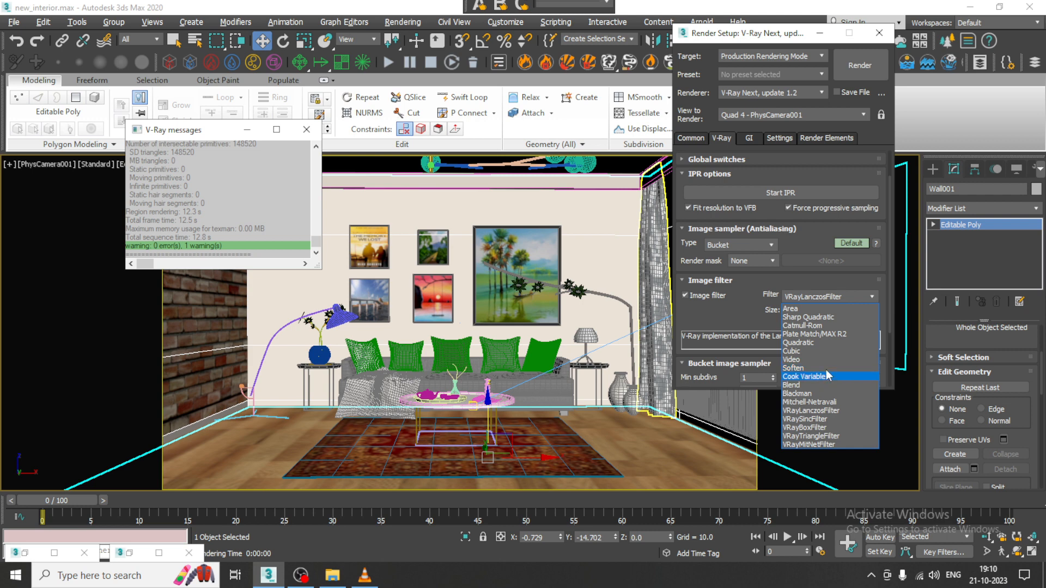
click(812, 326)
Step: Show the advanced options of the image sampler and Global DMC, and set the DMC noise threshold to 0.001
click(851, 241)
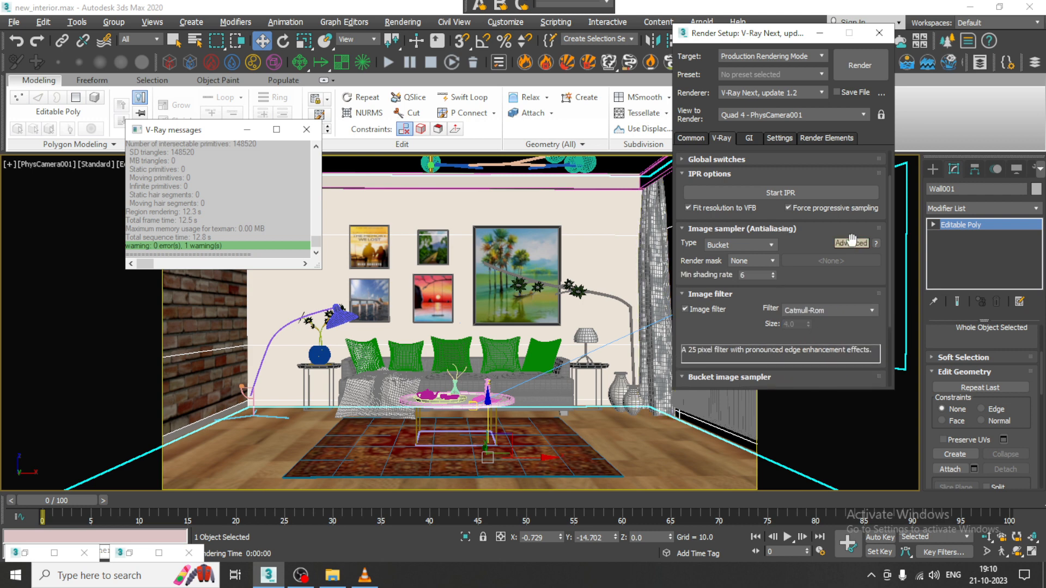
click(852, 241)
drag(748, 322, 748, 187)
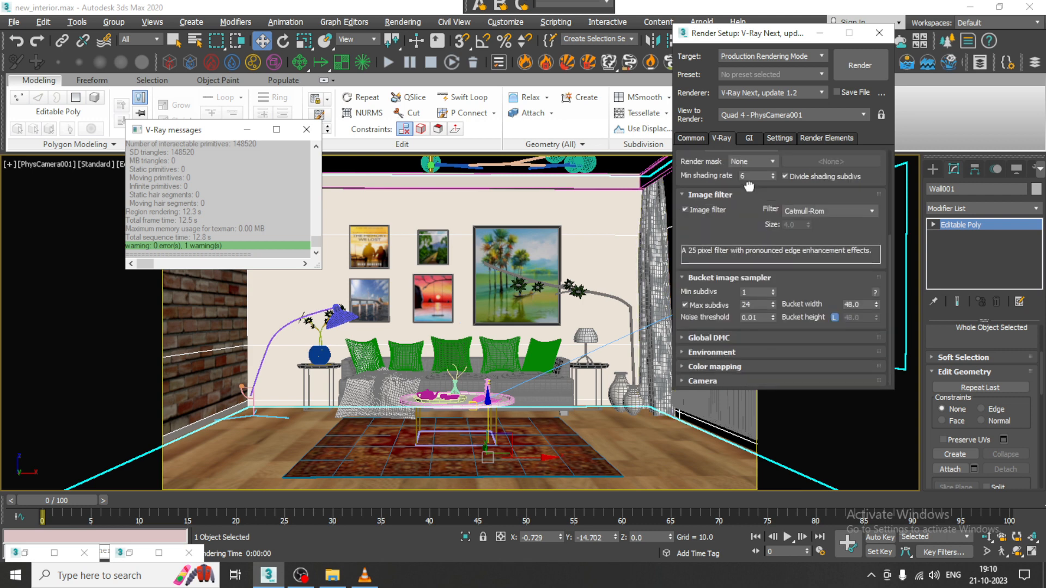
click(729, 337)
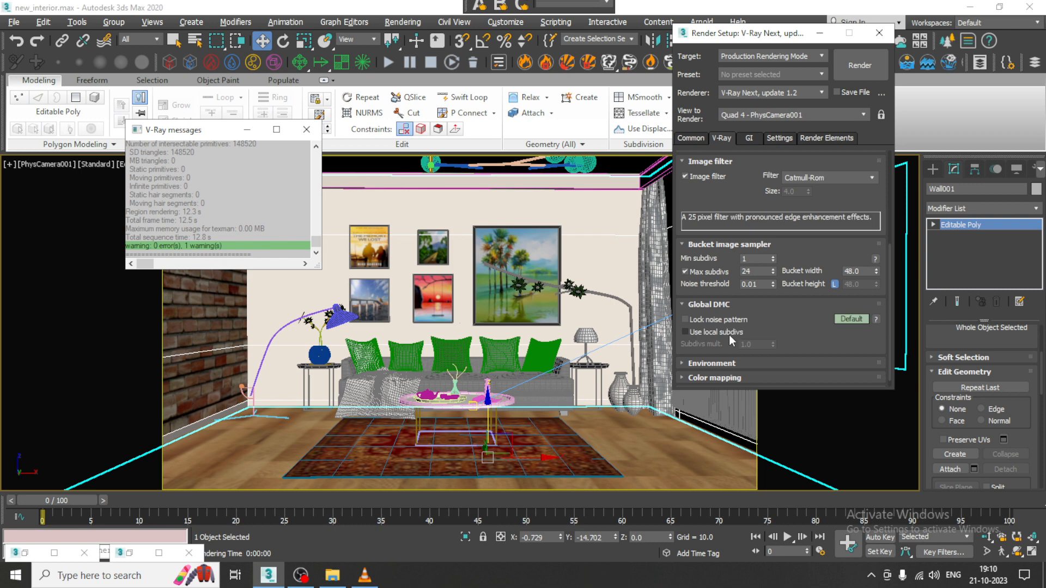
click(858, 320)
scroll(858, 322, down, 1)
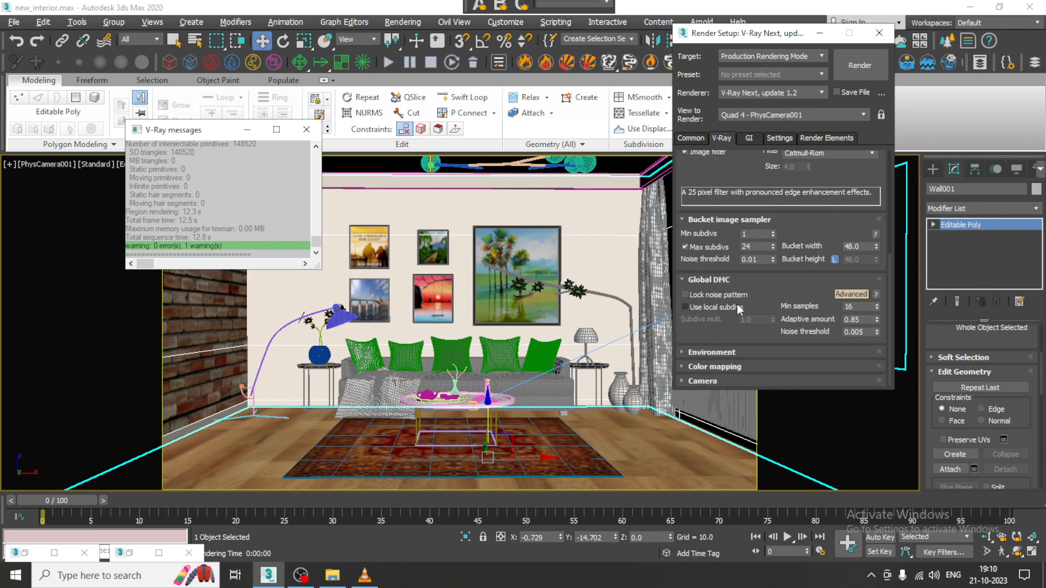
double_click(866, 329)
Step: Set the V-Ray color mapping type to Exponential and show its advanced options
click(736, 352)
scroll(739, 350, down, 5)
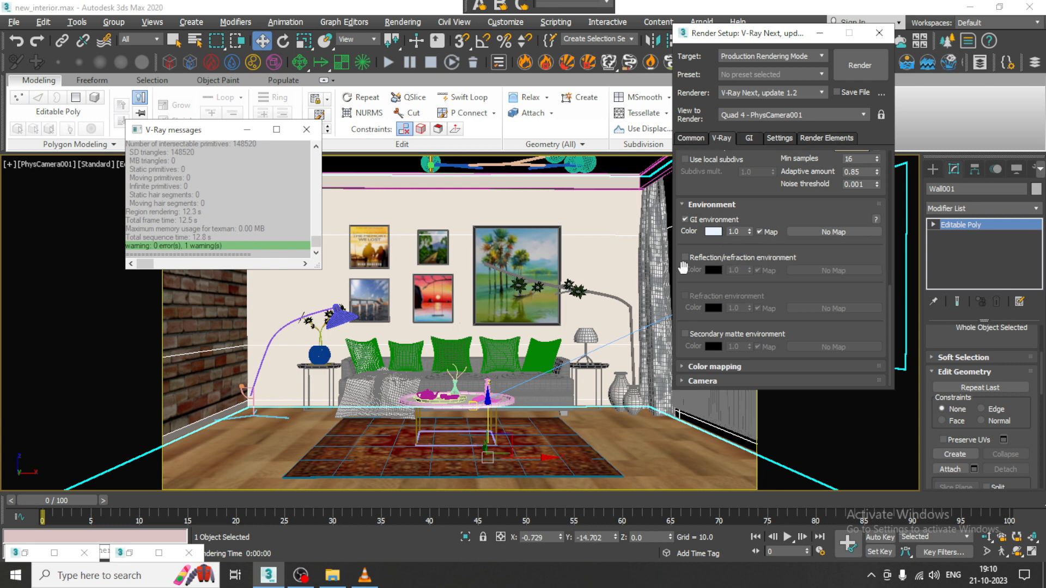
click(722, 367)
scroll(747, 369, down, 2)
click(746, 339)
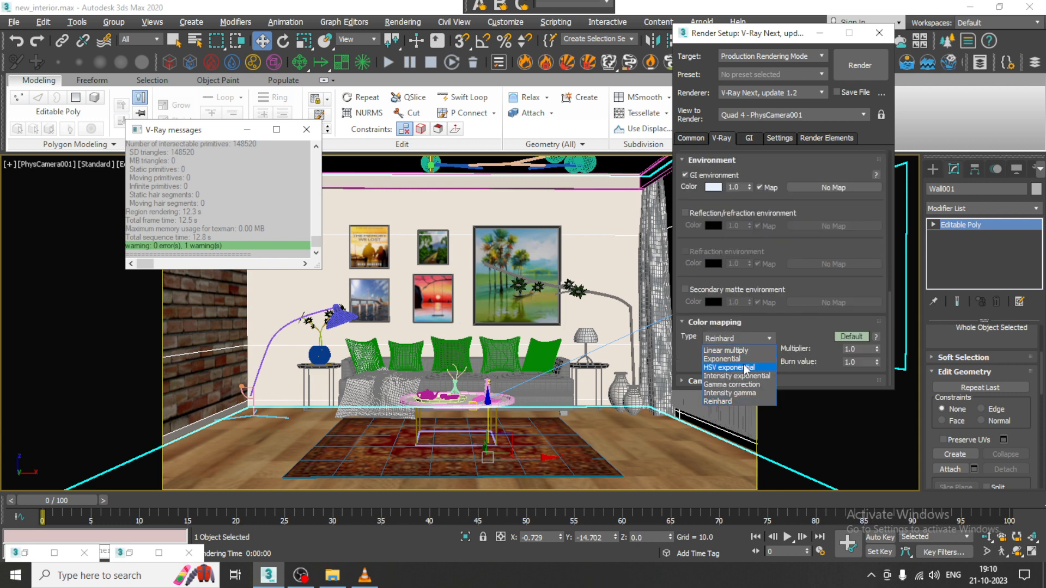
click(742, 358)
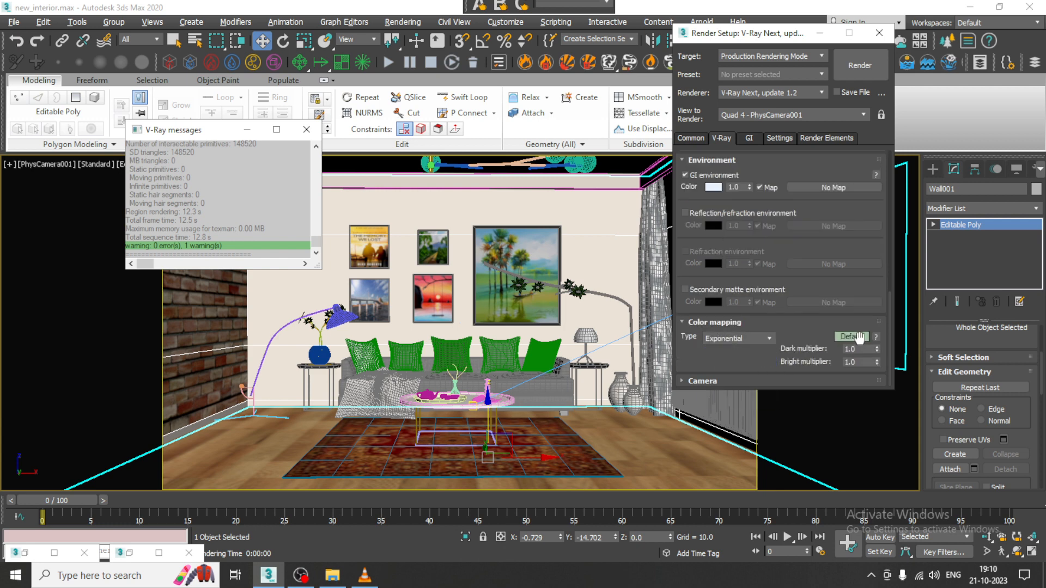
click(857, 338)
scroll(745, 363, down, 2)
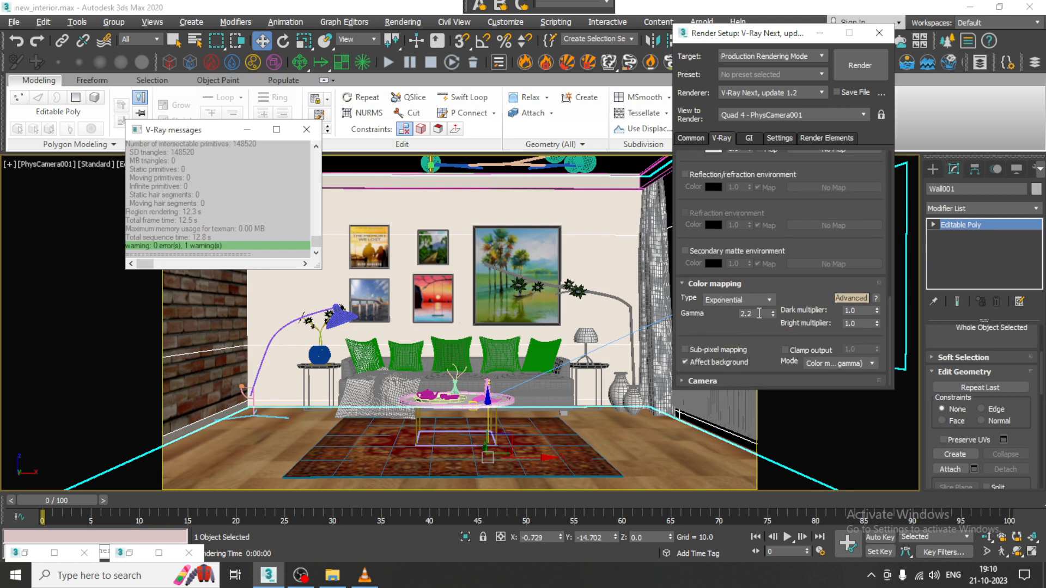
double_click(759, 314)
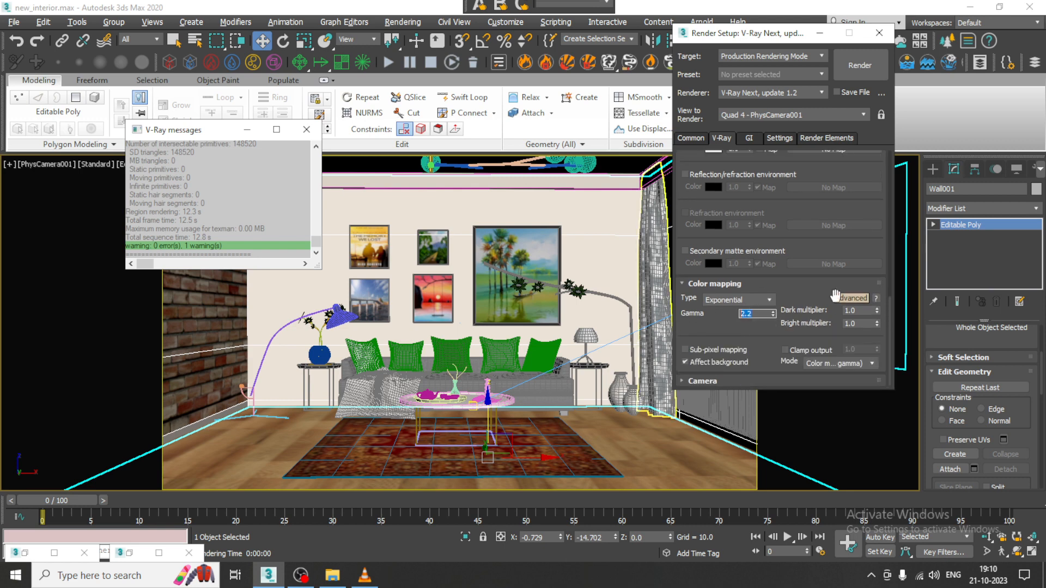
Step: Set the GI irradiance map to 160 subdivs and 60 interpolation samples
click(749, 138)
click(851, 173)
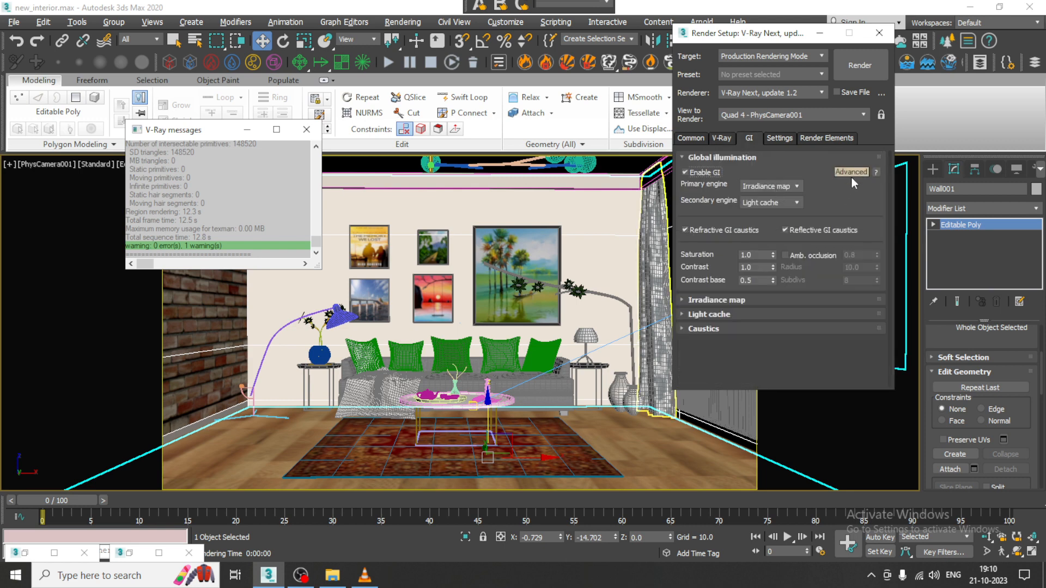
click(732, 300)
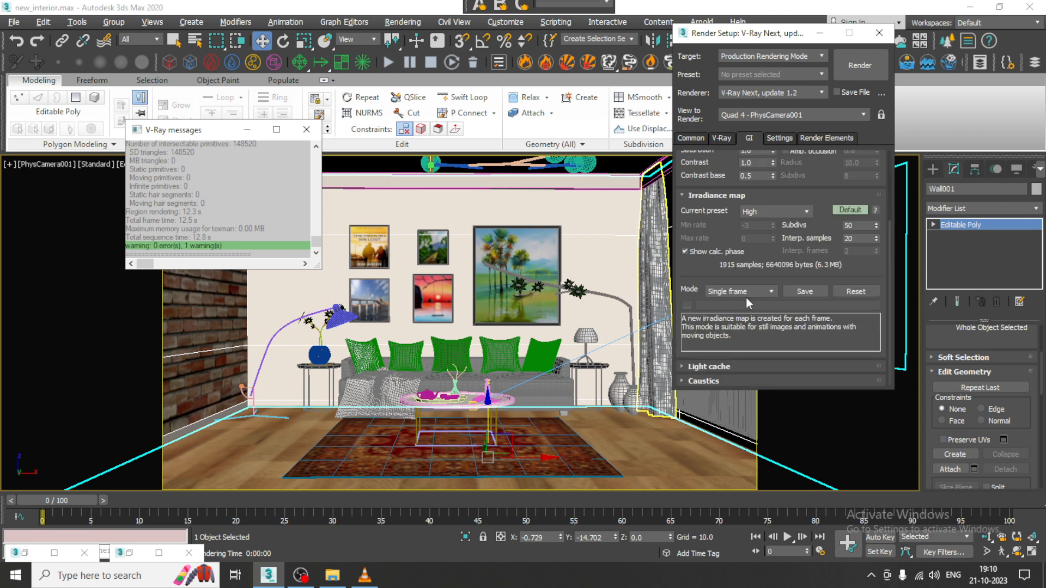
double_click(863, 227)
text(160)
key(Tab)
Step: Start a test render with the new irradiance map settings, stop it during the prepass and close the frame buffer
click(875, 73)
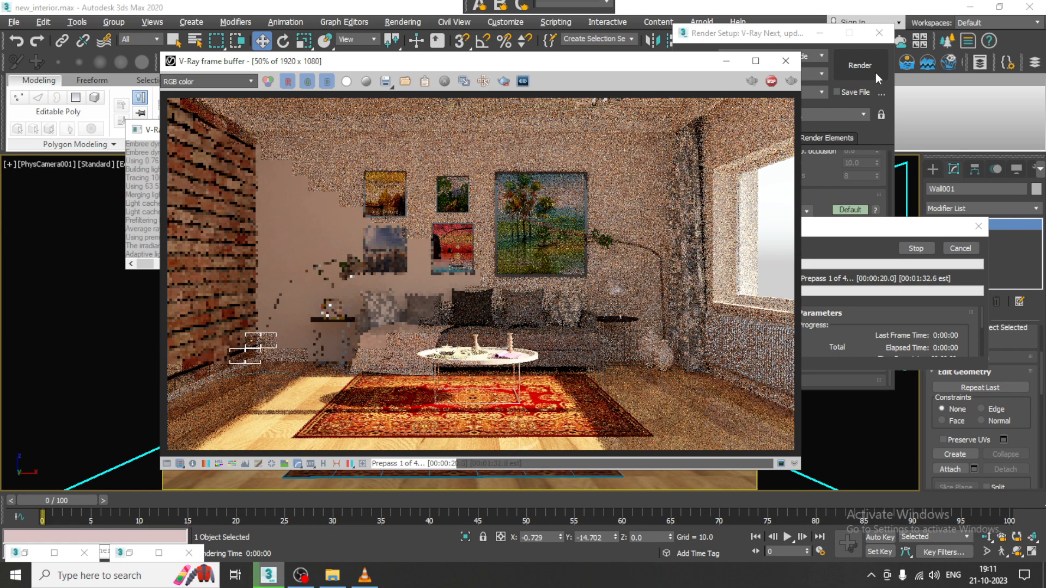
key(Escape)
click(785, 61)
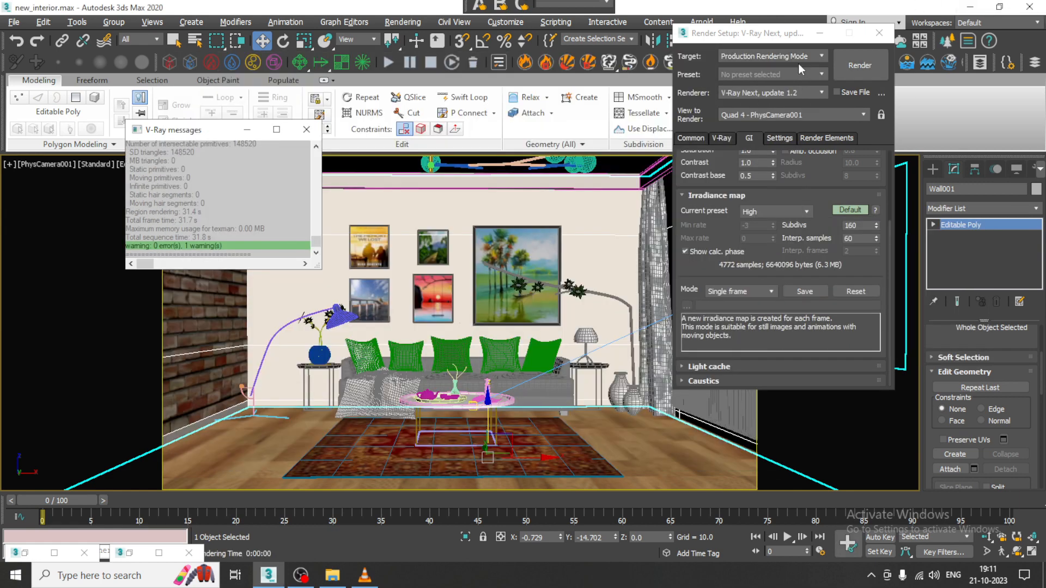
Step: Set the irradiance map preset to Medium and show the extended Global switches options
click(773, 212)
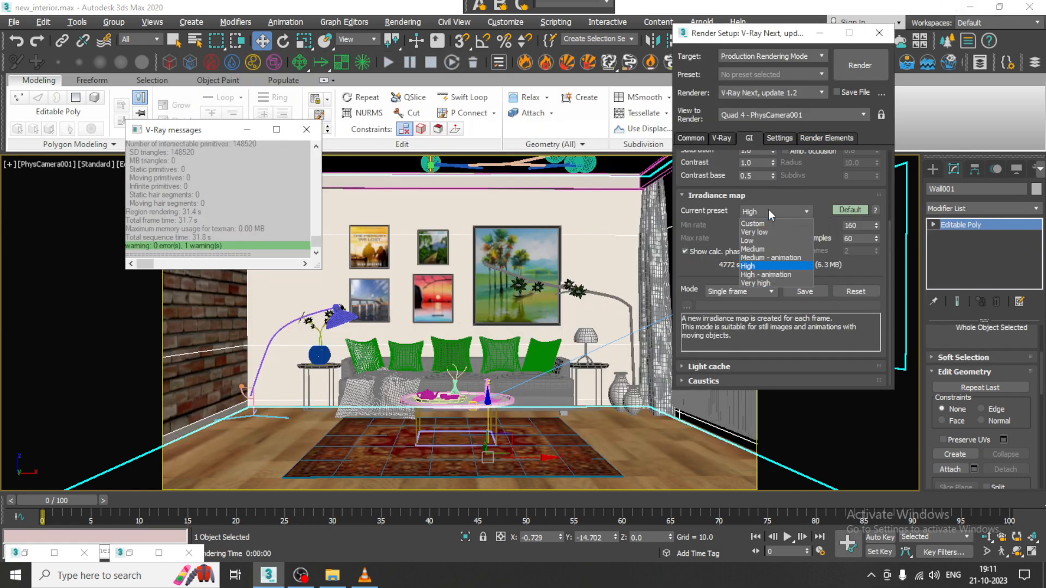
click(761, 247)
click(724, 139)
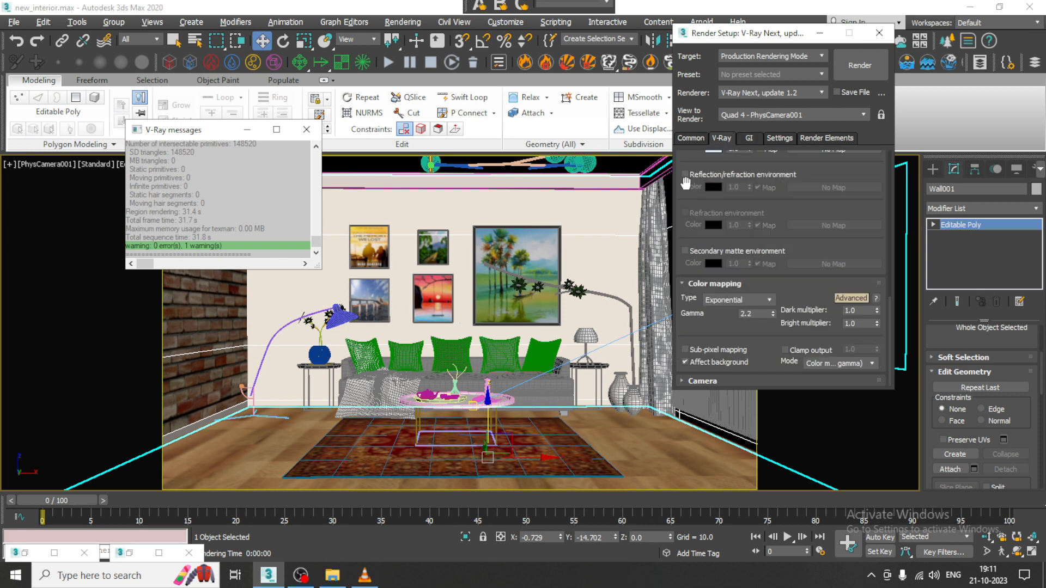
scroll(685, 183, up, 5)
scroll(761, 234, up, 5)
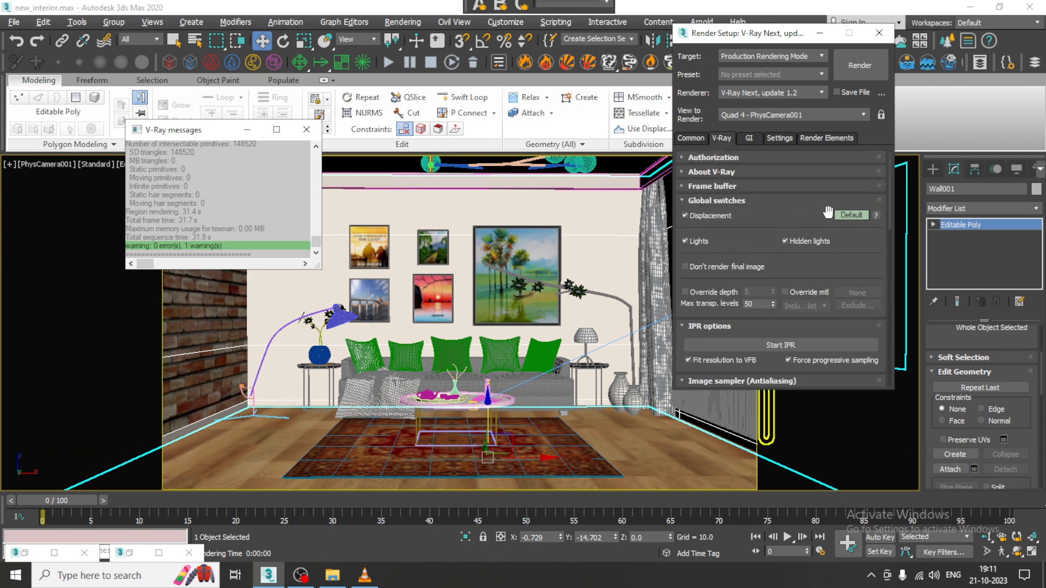
click(849, 215)
scroll(749, 283, down, 5)
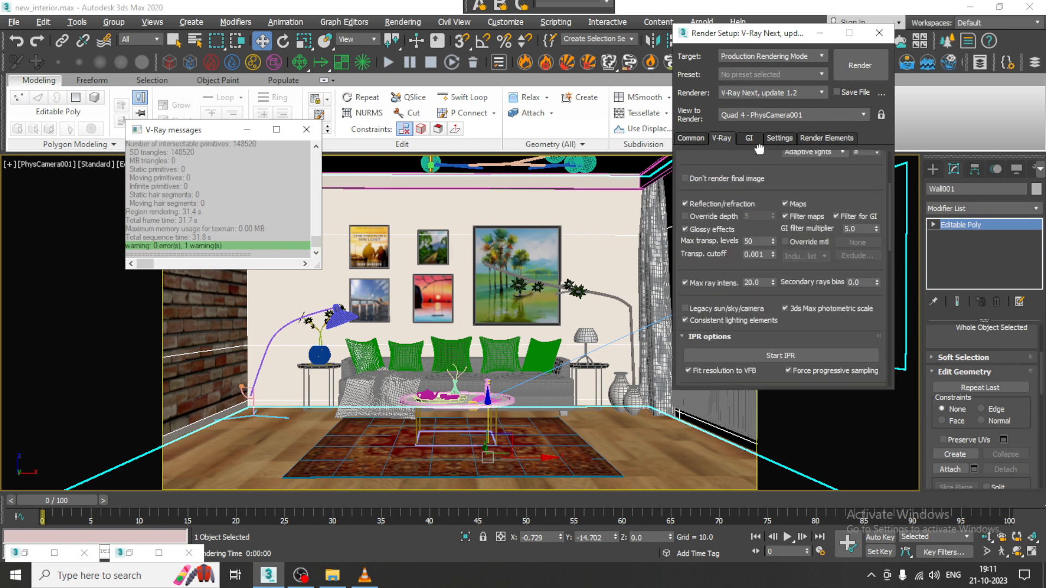
Step: Minimize Render Setup, select the VRaySun outside the room, and raise it to a height of about Z 336
click(820, 35)
key(alt+w)
alt+middle_drag(331, 437, 355, 400)
click(323, 362)
scroll(335, 391, down, 3)
drag(352, 375, 355, 367)
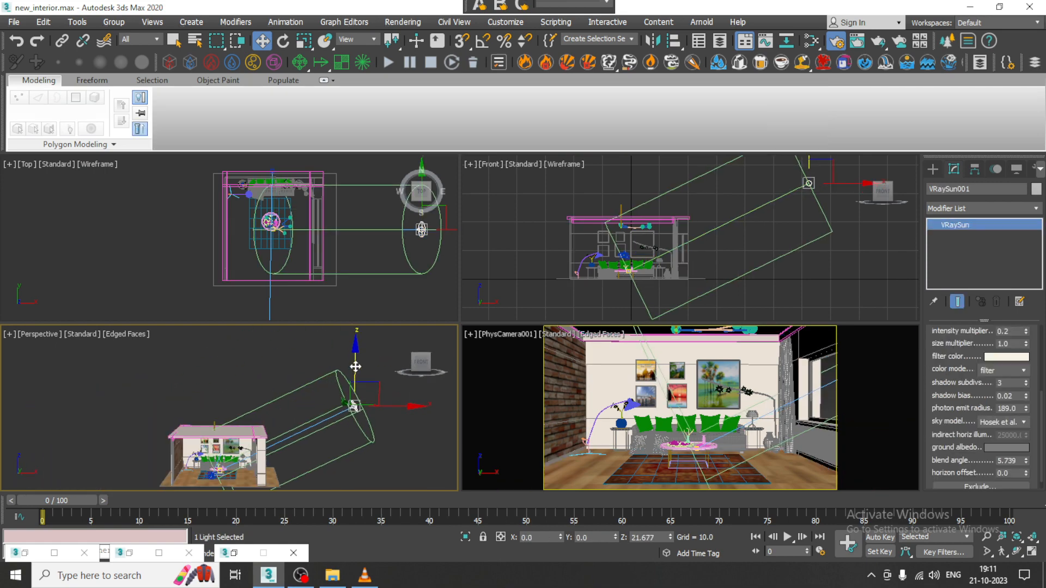
Step: Select the VRaySun target near the coffee table and lower it to about Z 11.4
middle_drag(201, 463, 310, 389)
scroll(296, 403, up, 5)
key(alt+w)
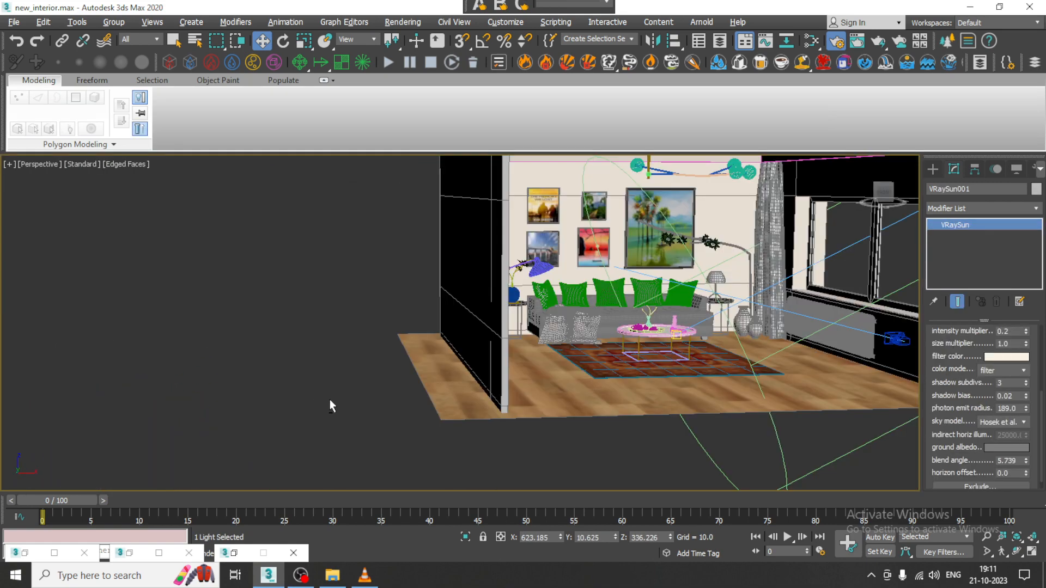
alt+middle_drag(624, 330, 591, 327)
scroll(591, 327, up, 3)
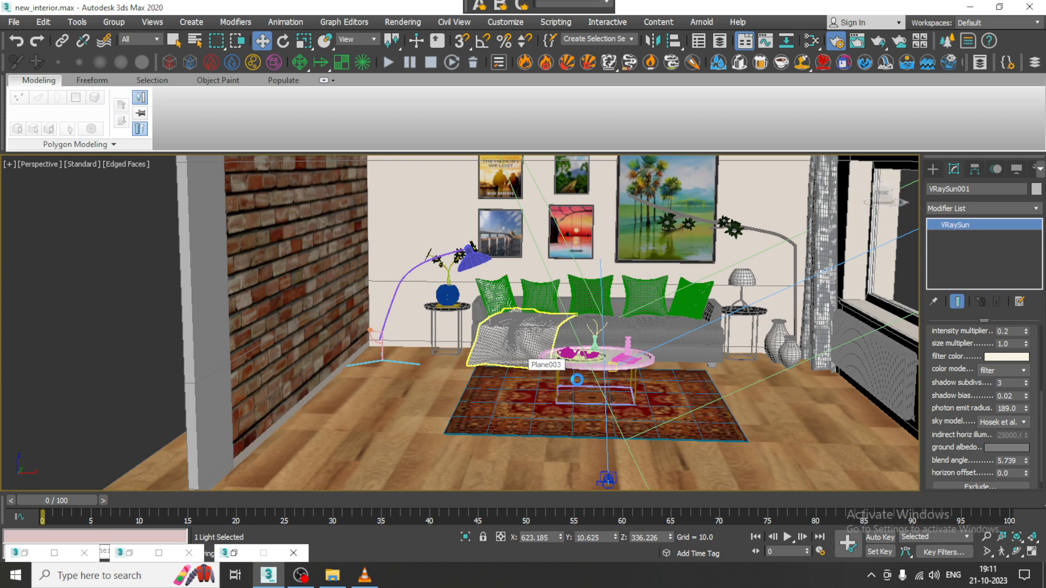
click(619, 370)
click(615, 369)
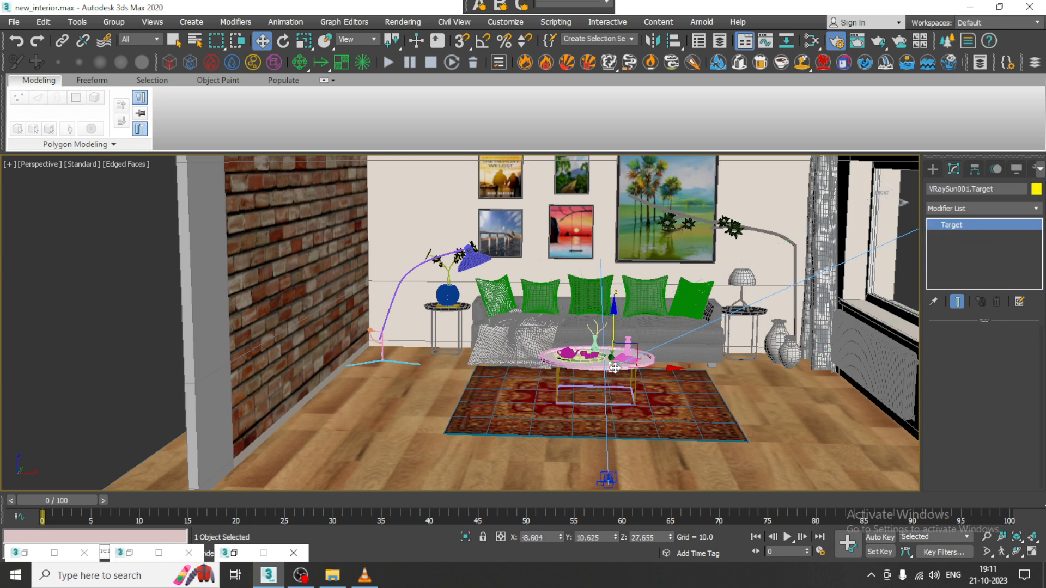
drag(613, 344, 615, 391)
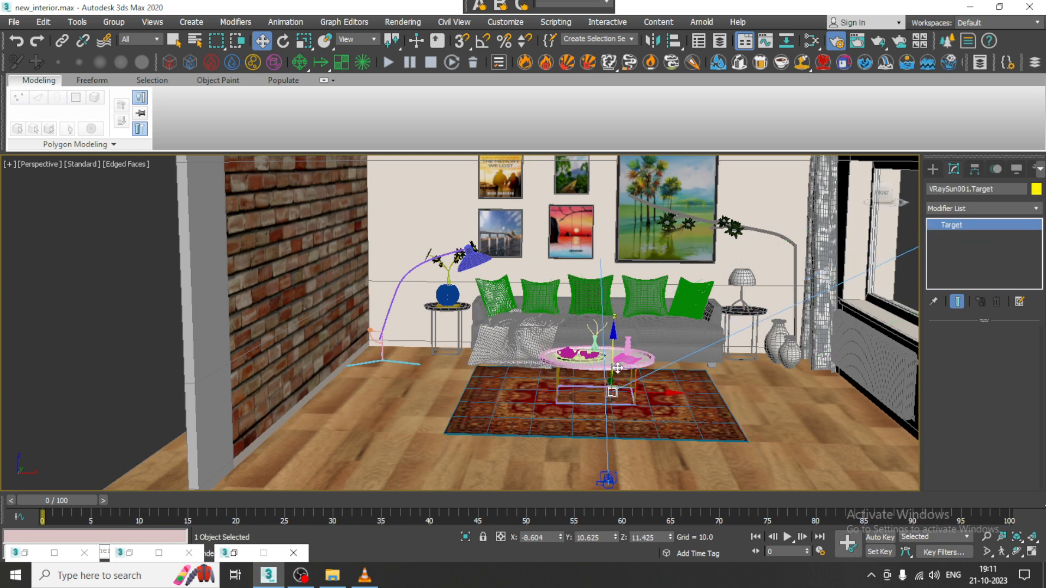
Step: Test render the PhysCamera001 view with the adjusted sun, stop it, and close the frame buffer and V-Ray messages
key(c)
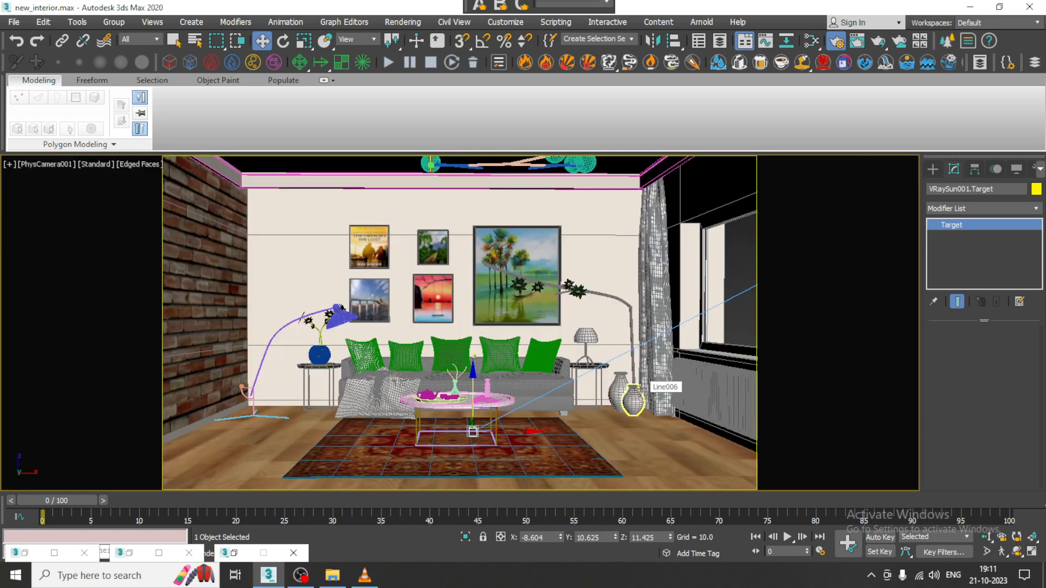
key(shift+q)
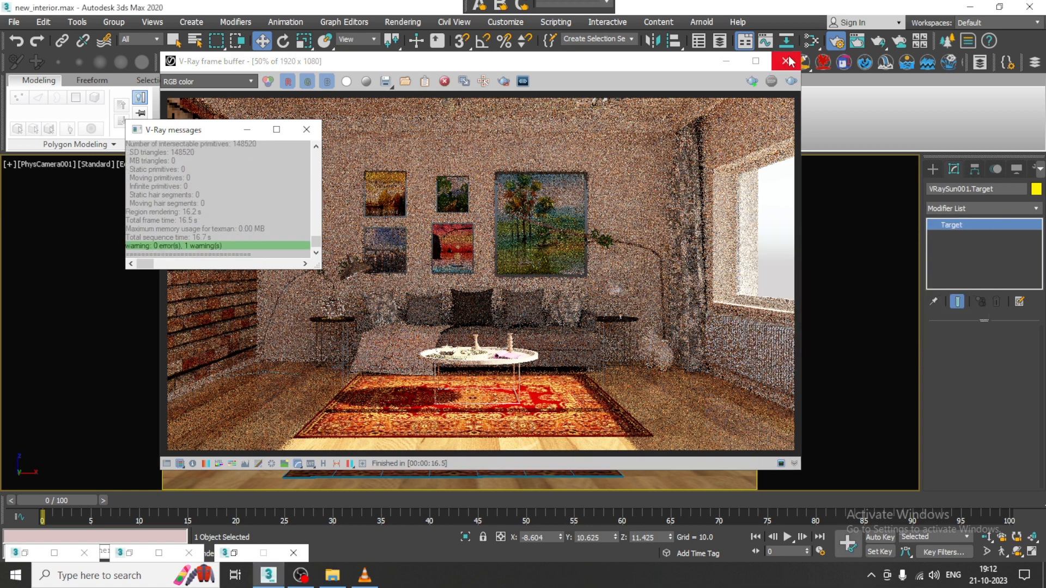
click(785, 61)
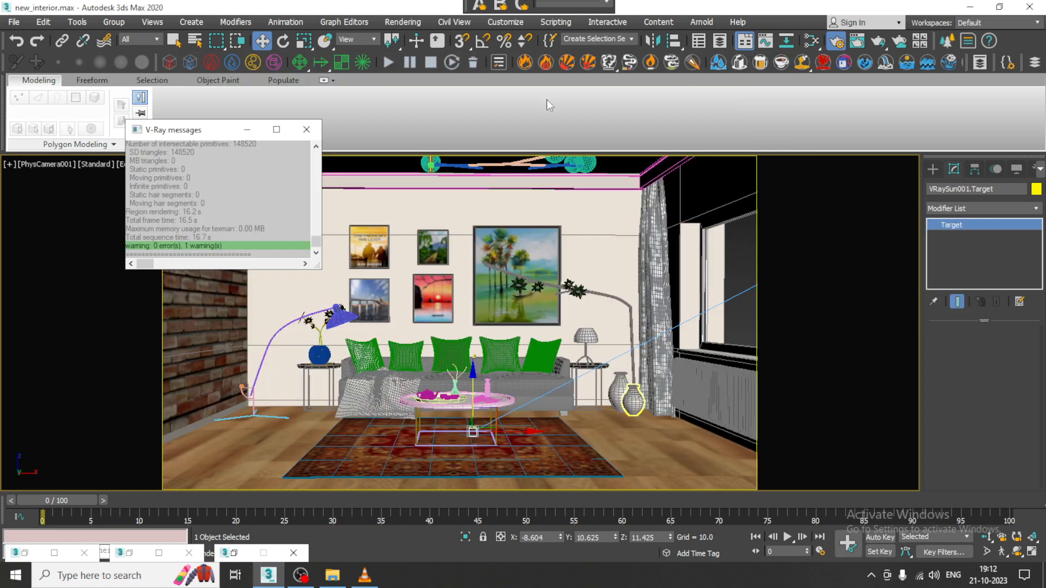
click(306, 129)
Step: Create a plane VRayLight about 254 long and 196 wide in the Front view, covering much of the room's elevation
click(464, 304)
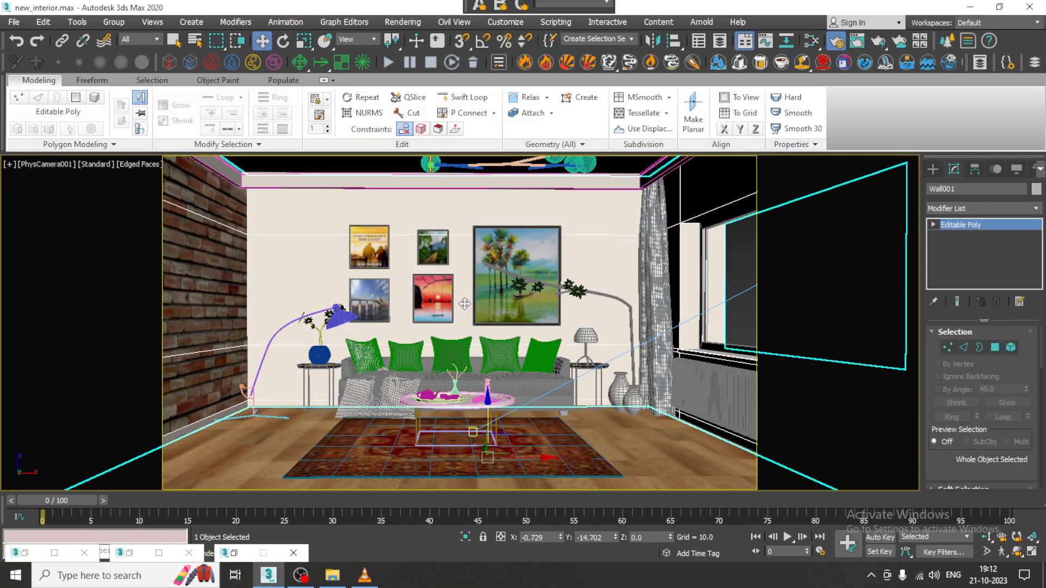
key(p)
scroll(533, 339, up, 1)
scroll(533, 339, down, 2)
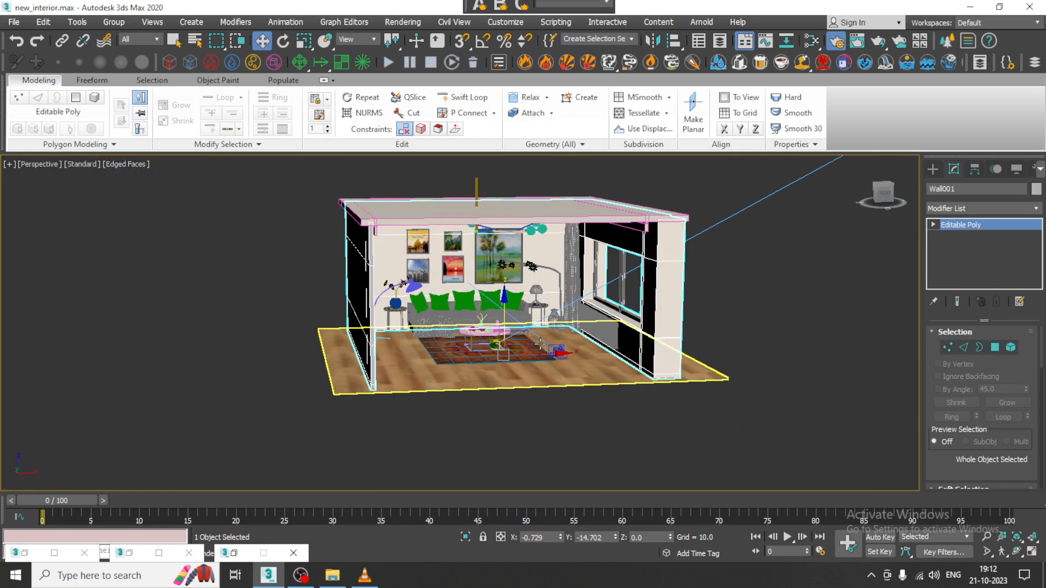
click(934, 172)
click(962, 247)
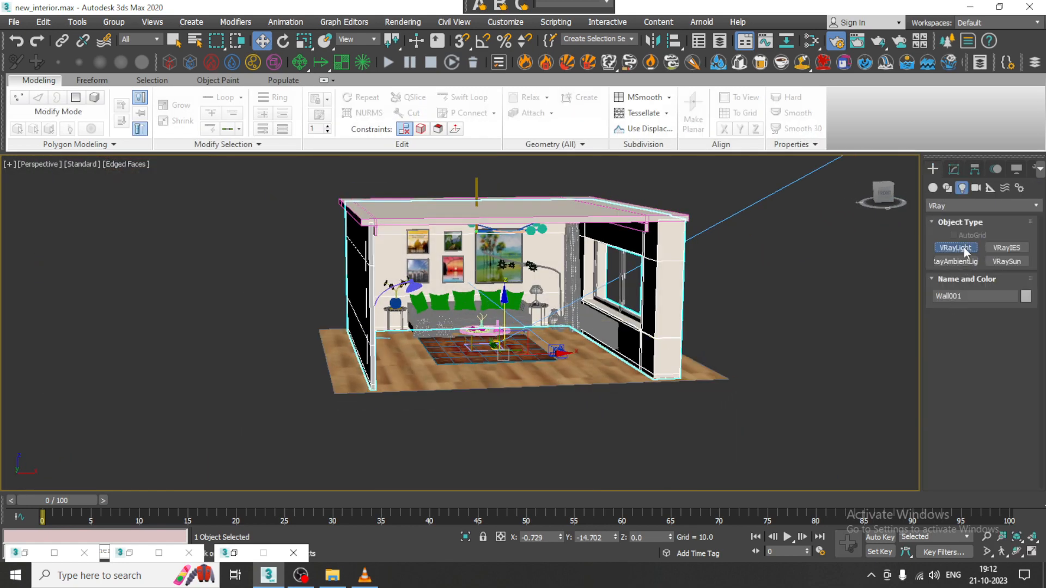
key(alt+w)
key(alt+w)
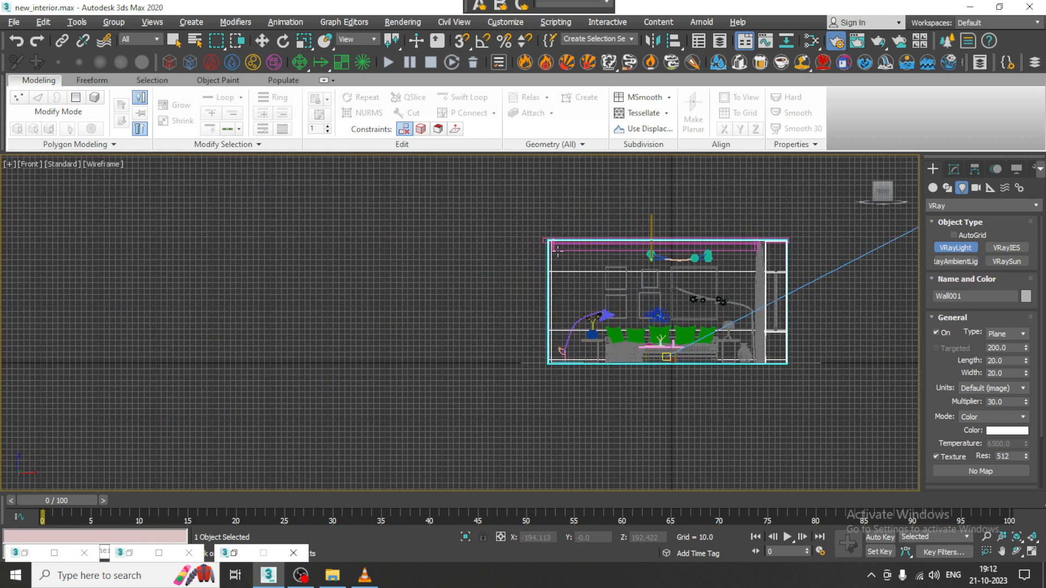
drag(554, 251, 701, 364)
right_click(701, 364)
Step: Move the VRayLight out to about Y -327 in front of the room's open side and shift it toward the brick wall
key(alt+w)
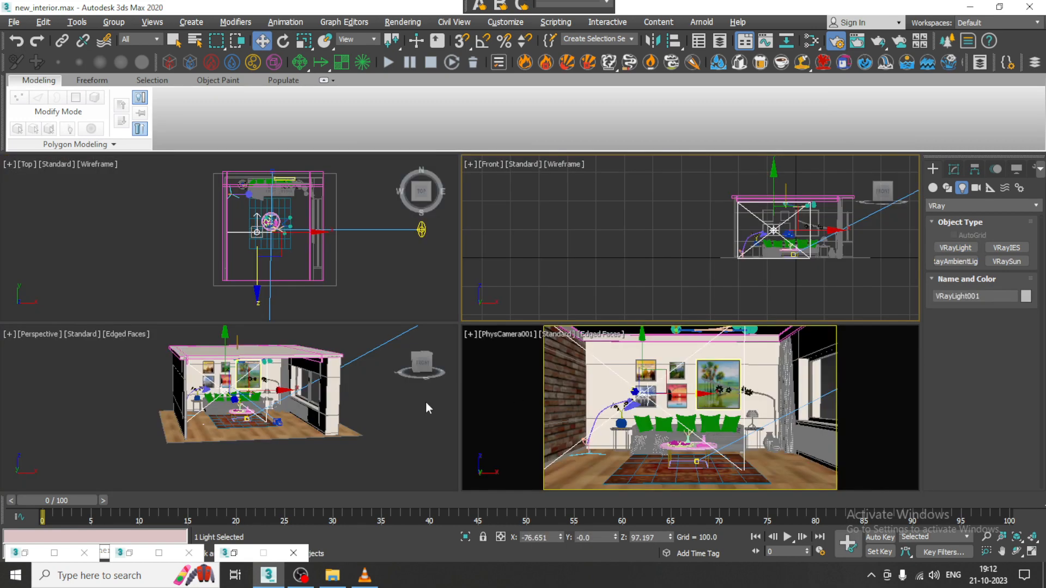
right_click(390, 409)
key(alt+w)
middle_drag(393, 384, 360, 459)
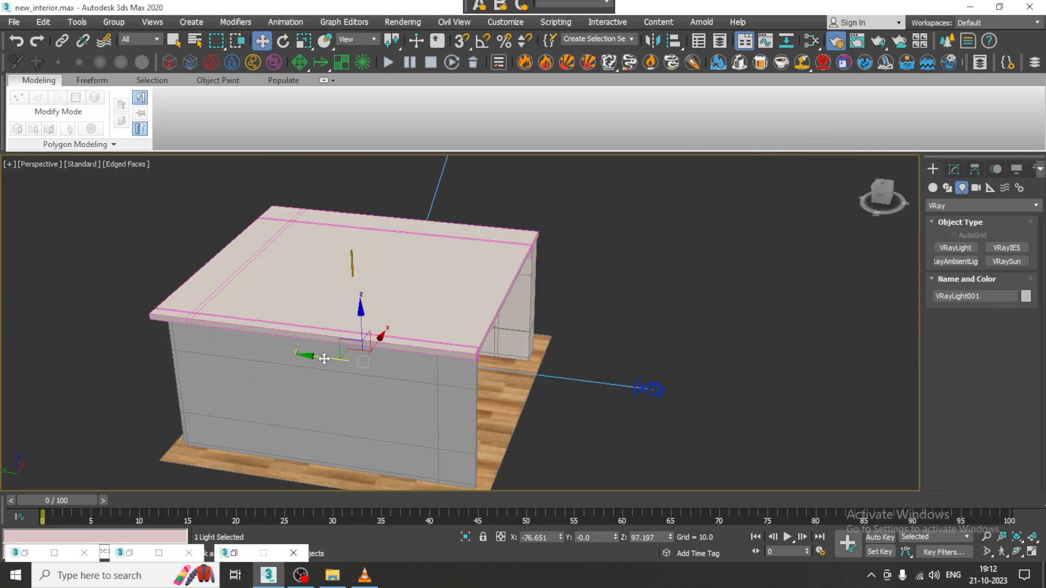
drag(322, 357, 537, 430)
alt+middle_drag(537, 429, 579, 404)
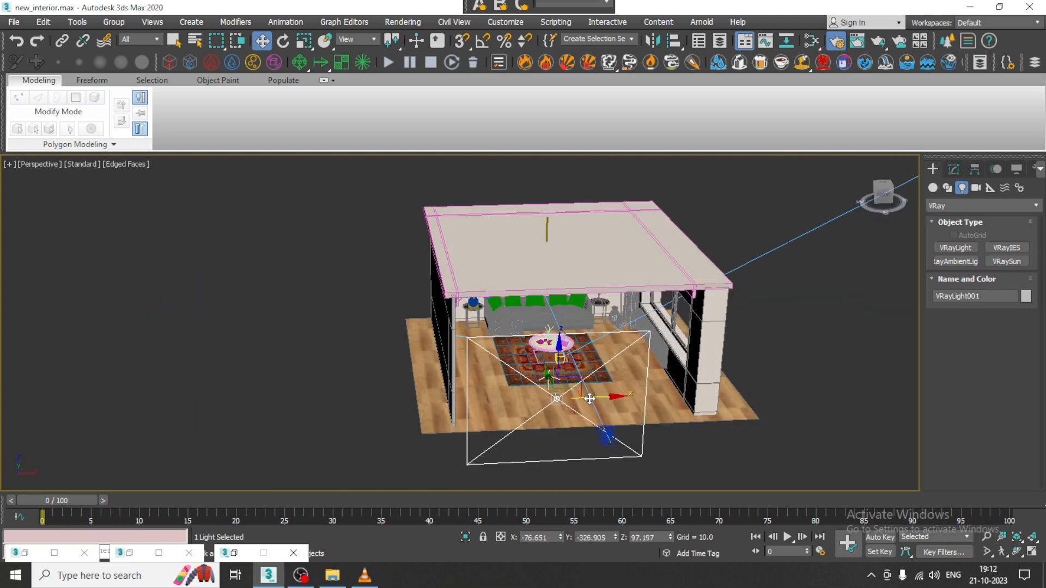
drag(589, 399, 499, 428)
Step: Rotate the VRayLight about -20 degrees around Z and open its parameters for modification
key(e)
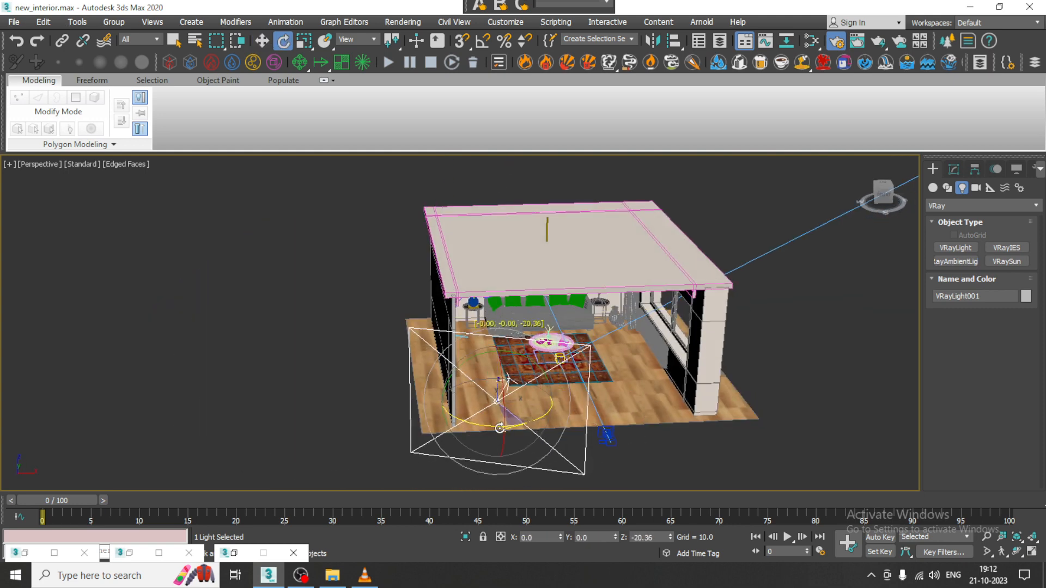
alt+middle_drag(499, 428, 539, 413)
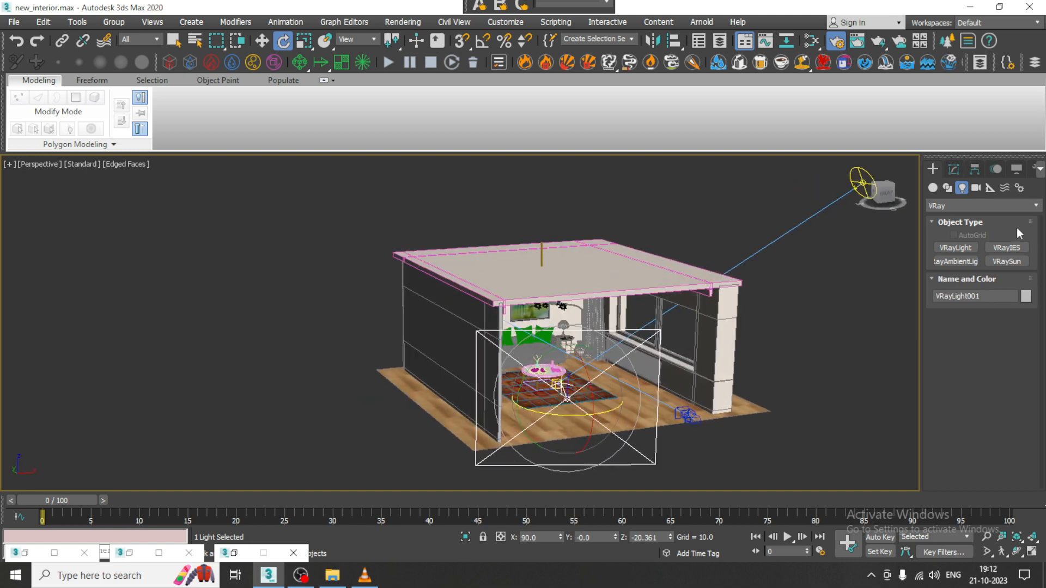
click(961, 172)
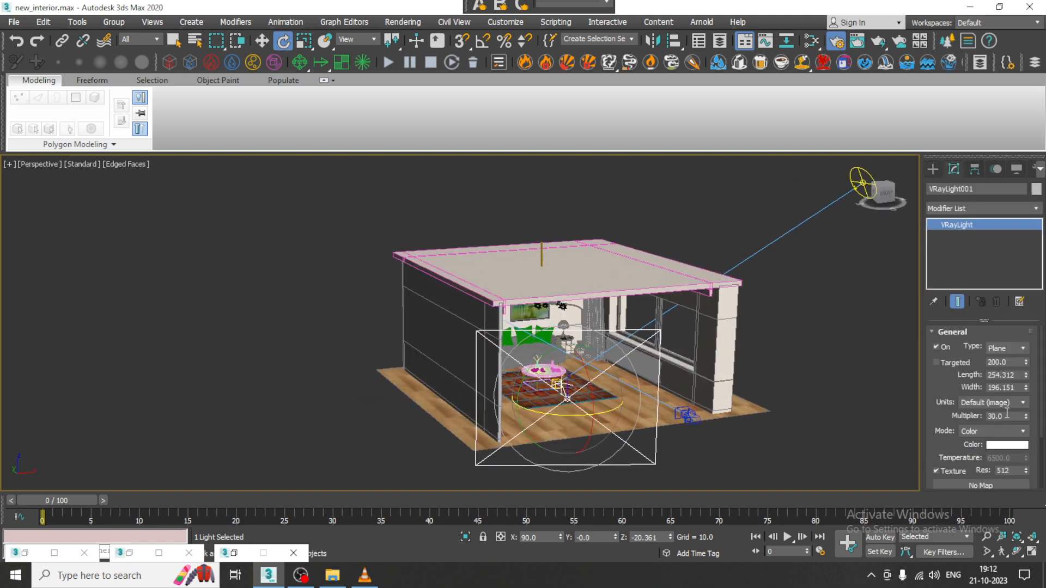
Step: Configure the VRayLight with Temperature color mode at 5395, a multiplier of 2, and the Invisible and No decay options enabled
click(1000, 431)
click(1001, 452)
drag(1027, 470, 1027, 470)
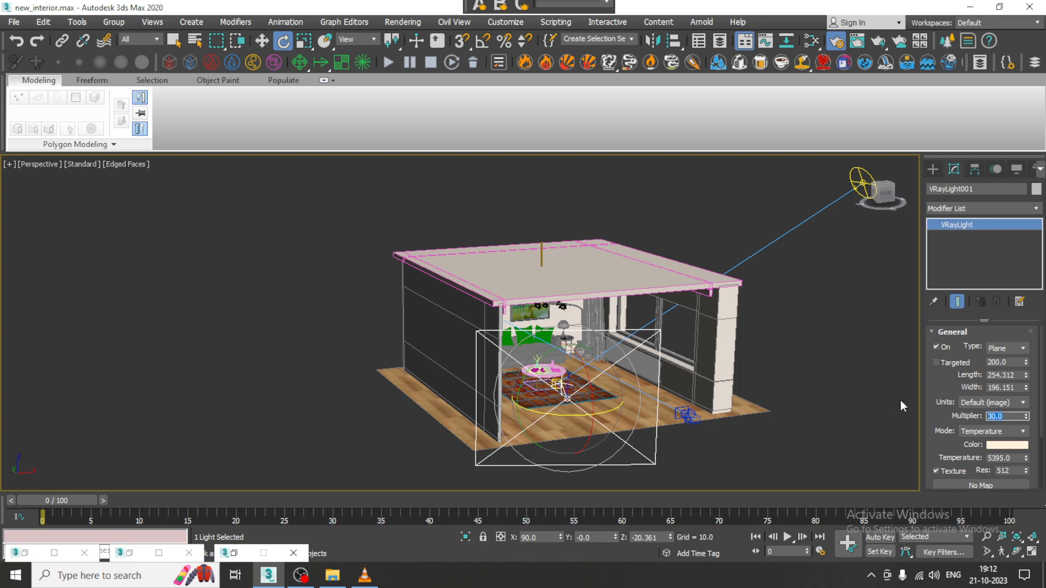
text(2)
key(Return)
scroll(947, 376, down, 3)
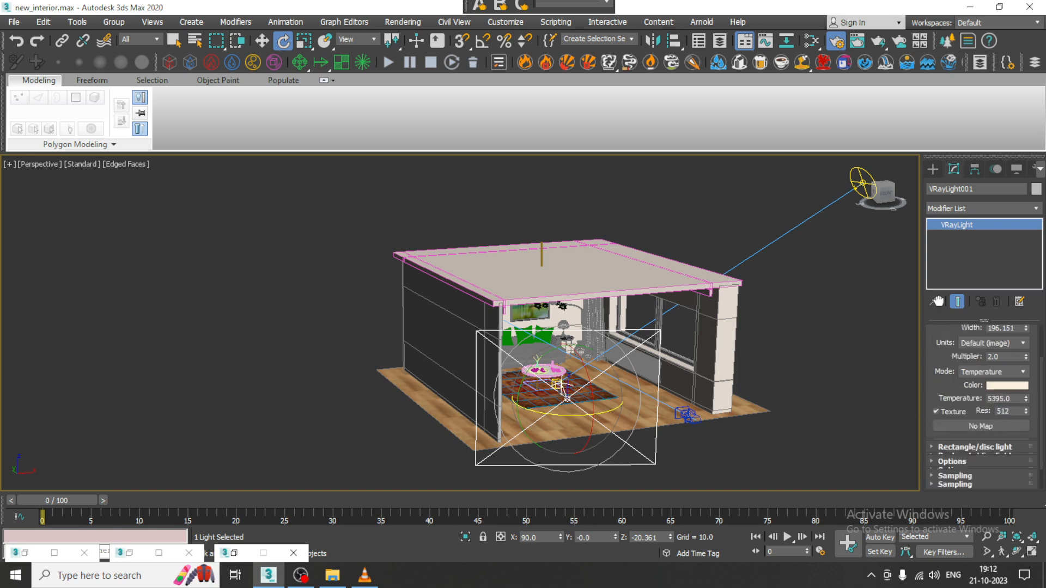
click(957, 444)
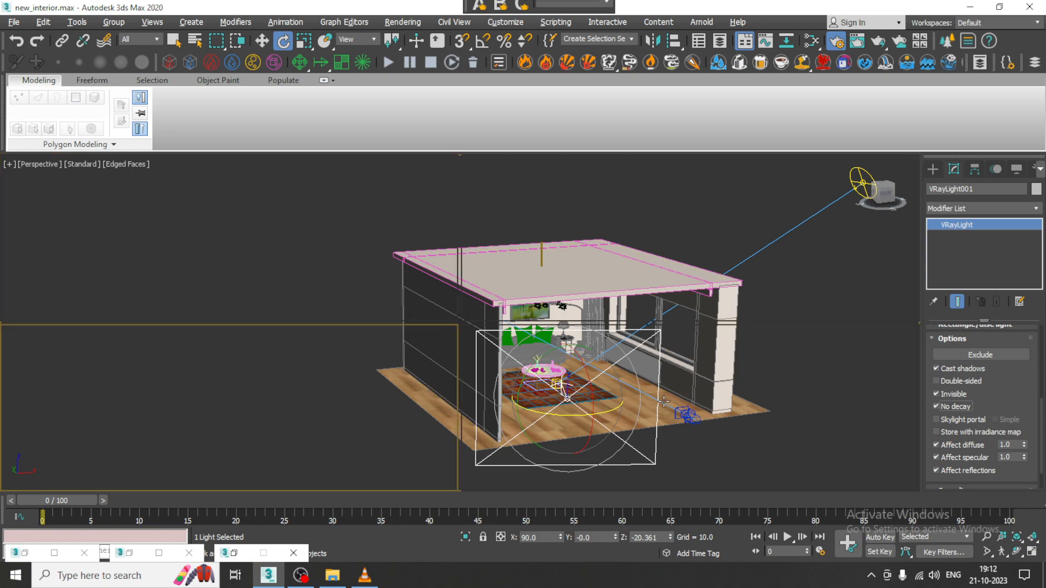
Step: Test render the PhysCamera001 view with the new VRayLight, cancel the render, and minimize the frame buffer
key(alt+w)
click(607, 396)
key(alt+w)
key(shift+q)
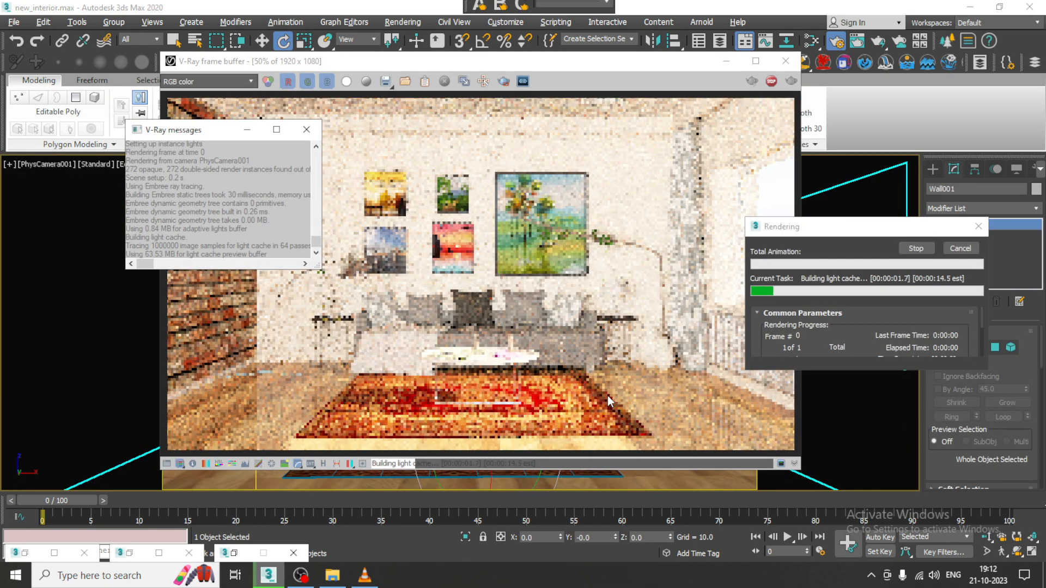
click(967, 249)
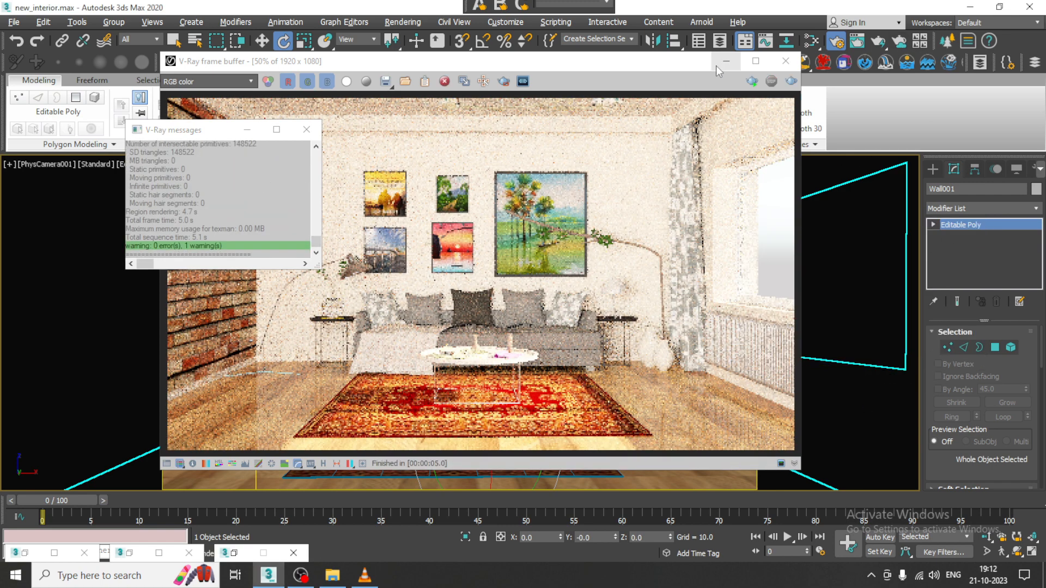
click(726, 60)
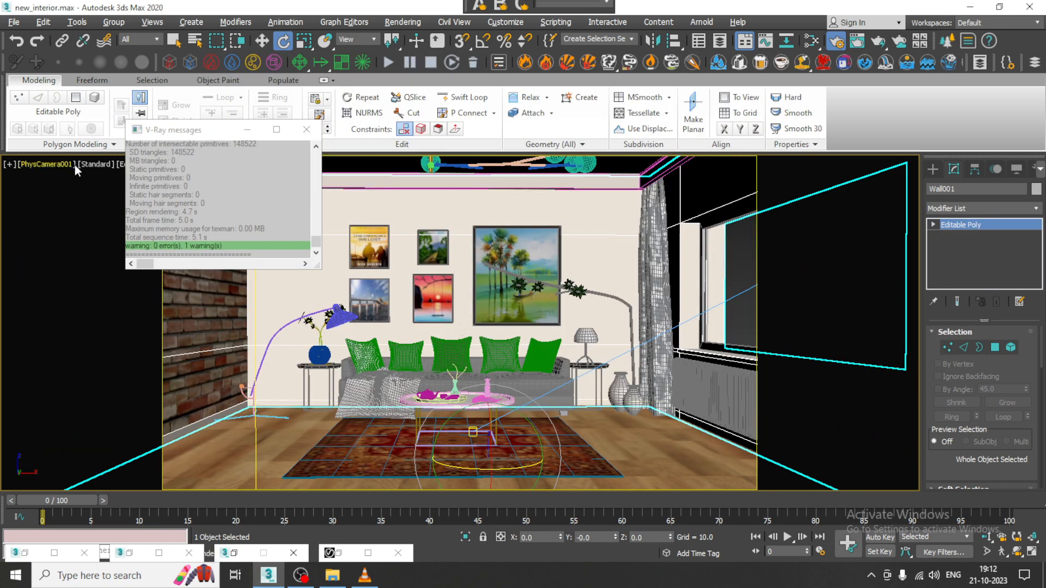
Step: Reselect the VRayLight in the camera view and set its multiplier to 0.5
click(93, 165)
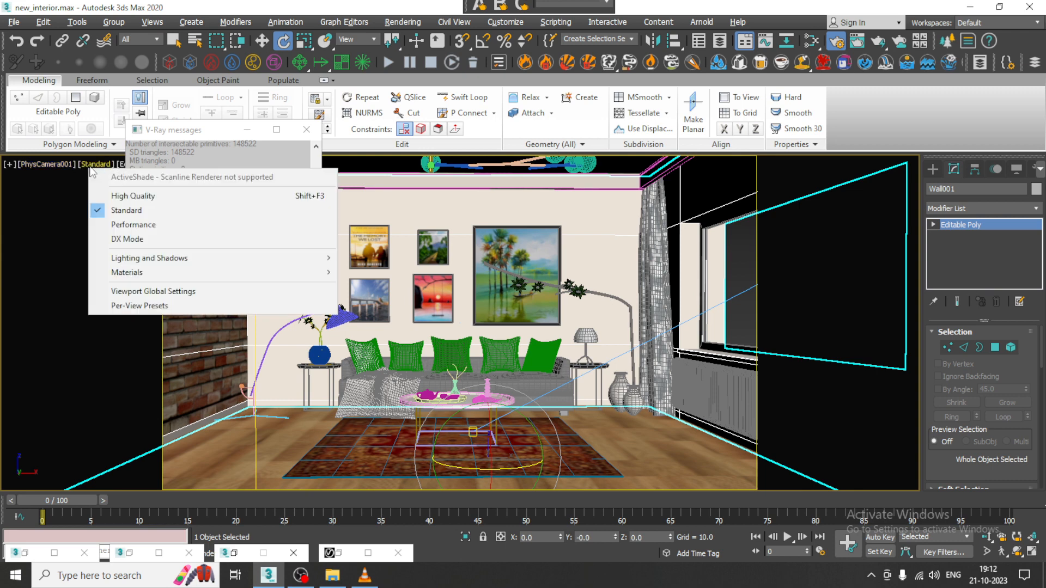
click(300, 381)
click(255, 432)
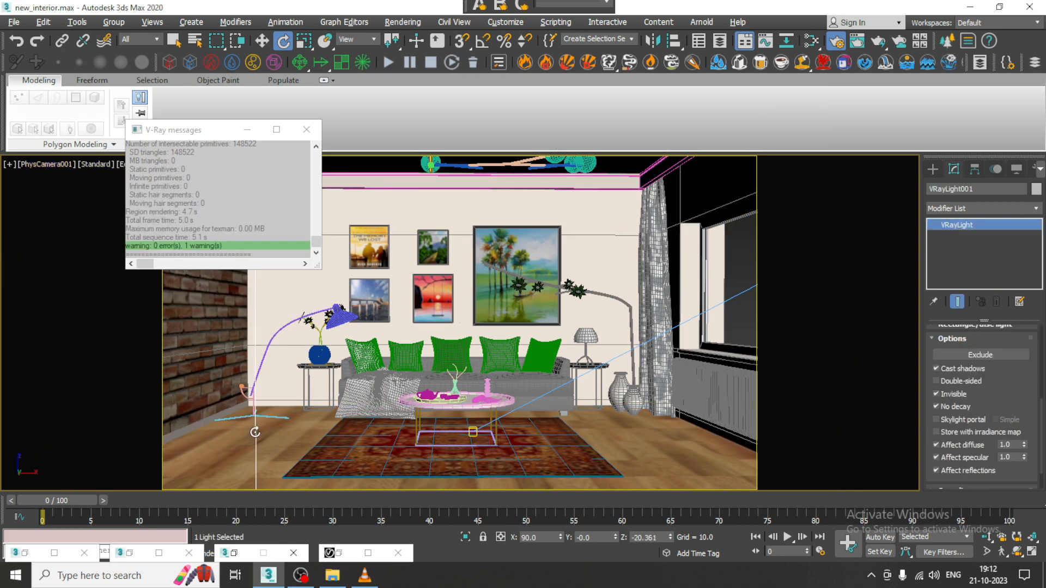
drag(995, 391, 998, 543)
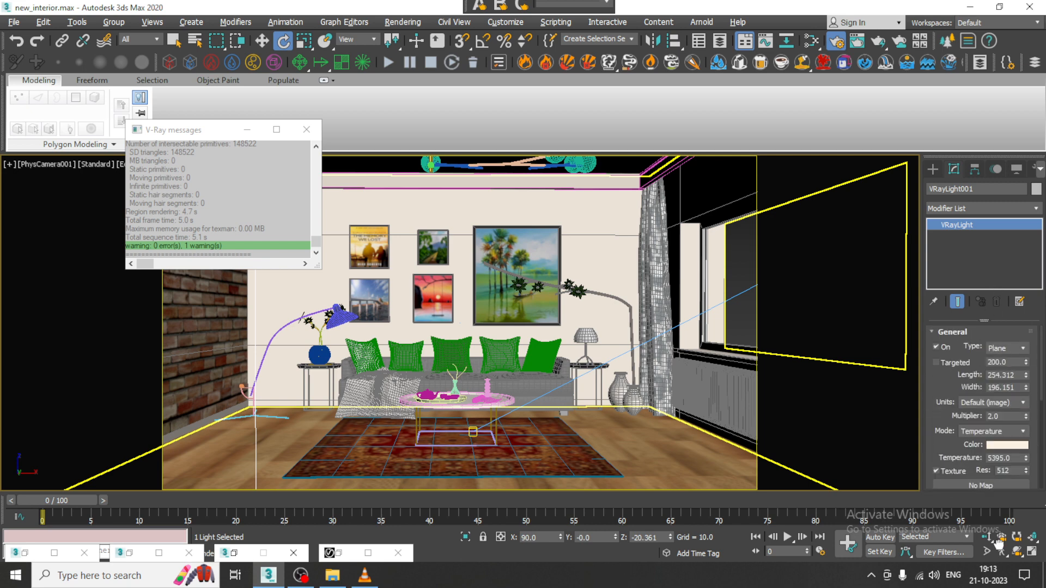
double_click(1001, 416)
text(0.5)
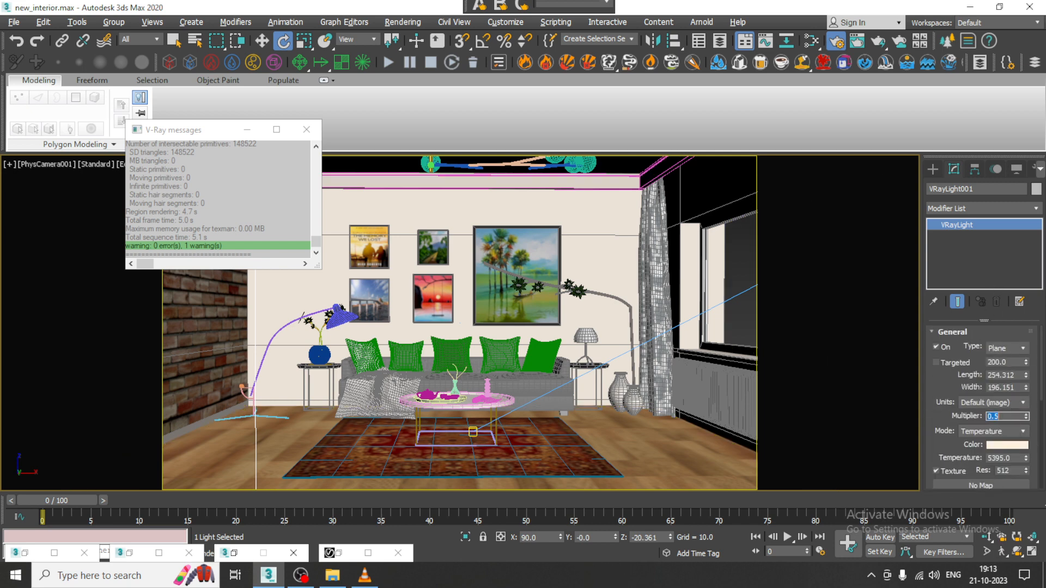
Step: Test render the camera view with the dimmer VRayLight, stop the render, and close the frame buffer
click(415, 22)
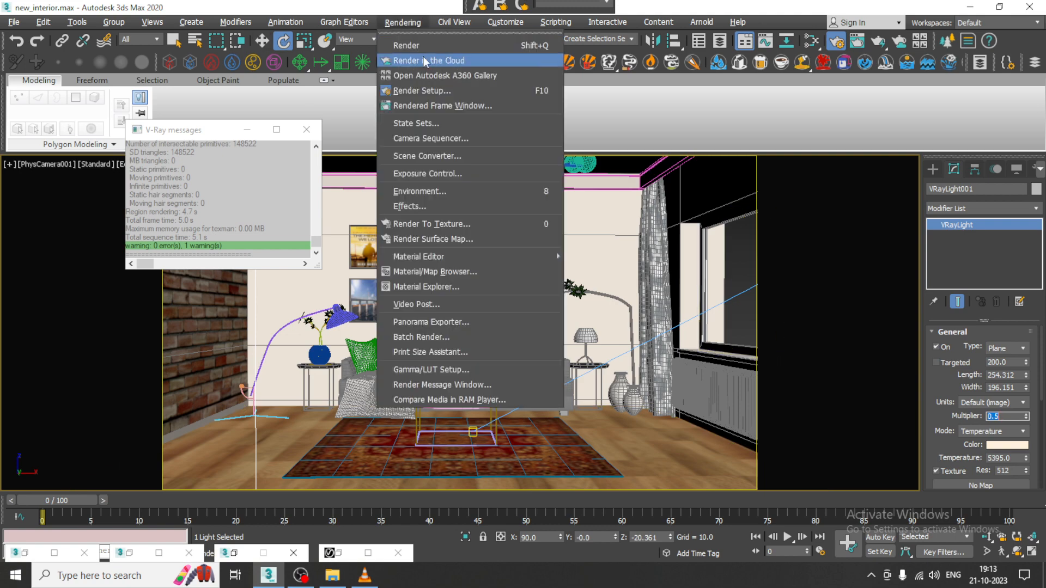
click(420, 46)
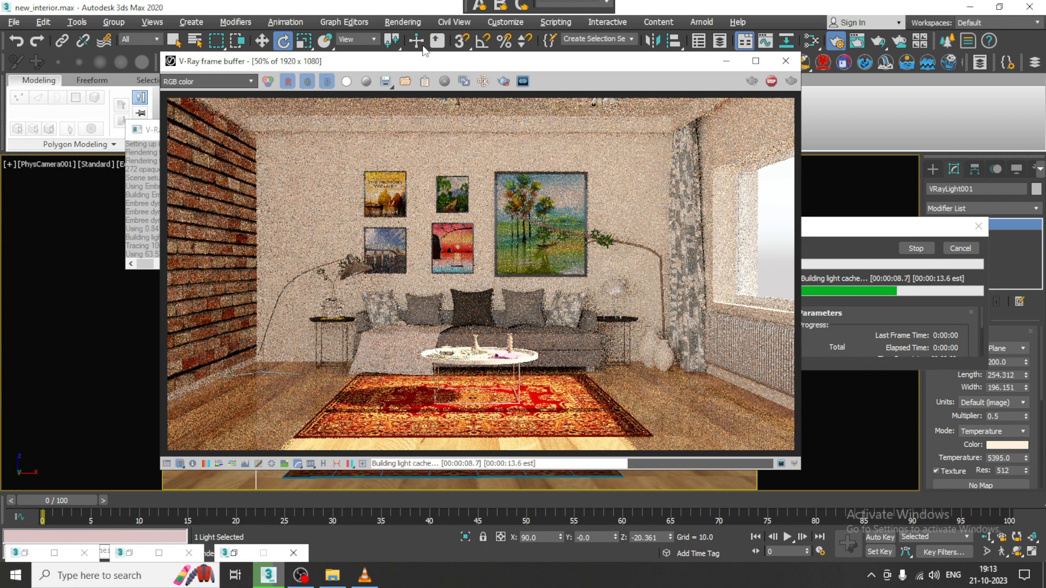
click(771, 81)
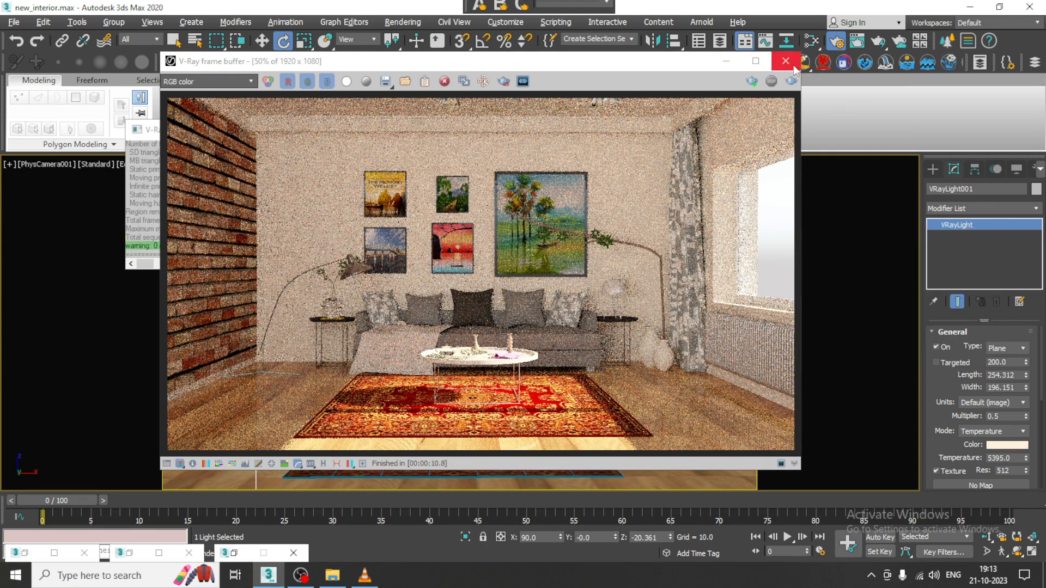
click(786, 61)
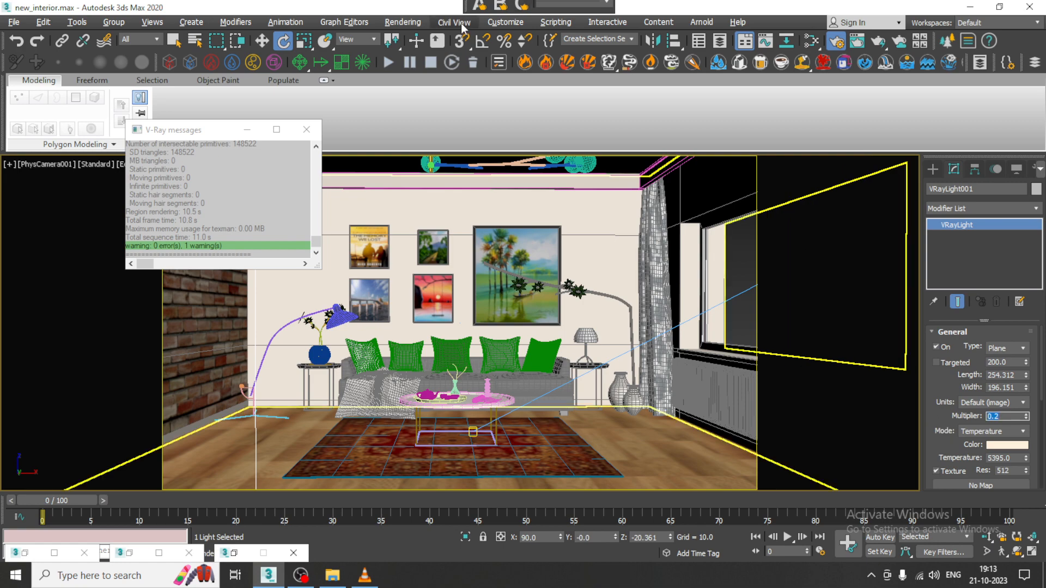
Step: Set the VRayLight multiplier to 0.2 and render the camera view again, inspecting the image in an enlarged frame buffer before restoring its window size
click(403, 22)
click(411, 35)
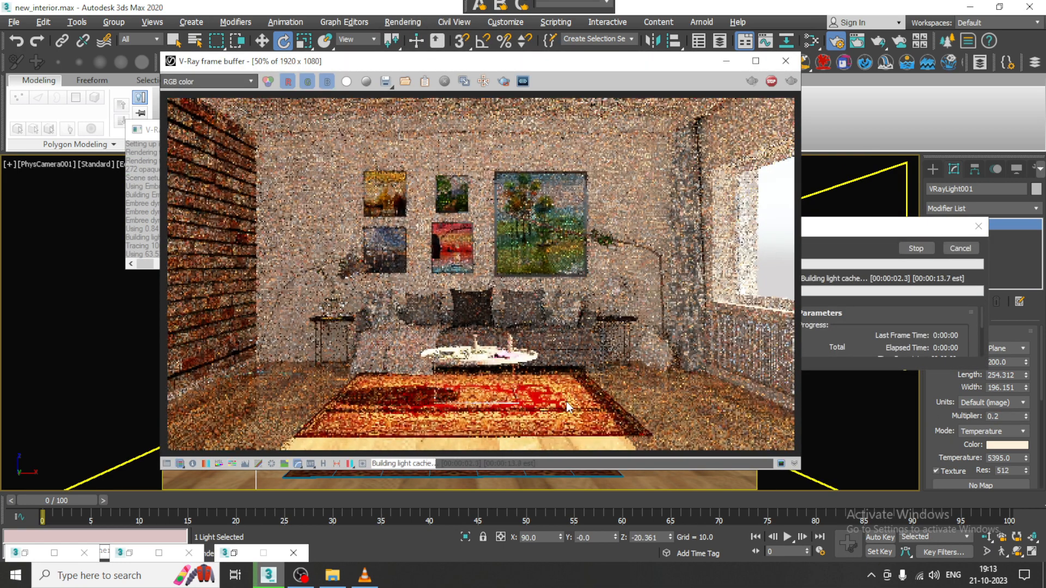
click(755, 61)
scroll(429, 312, up, 2)
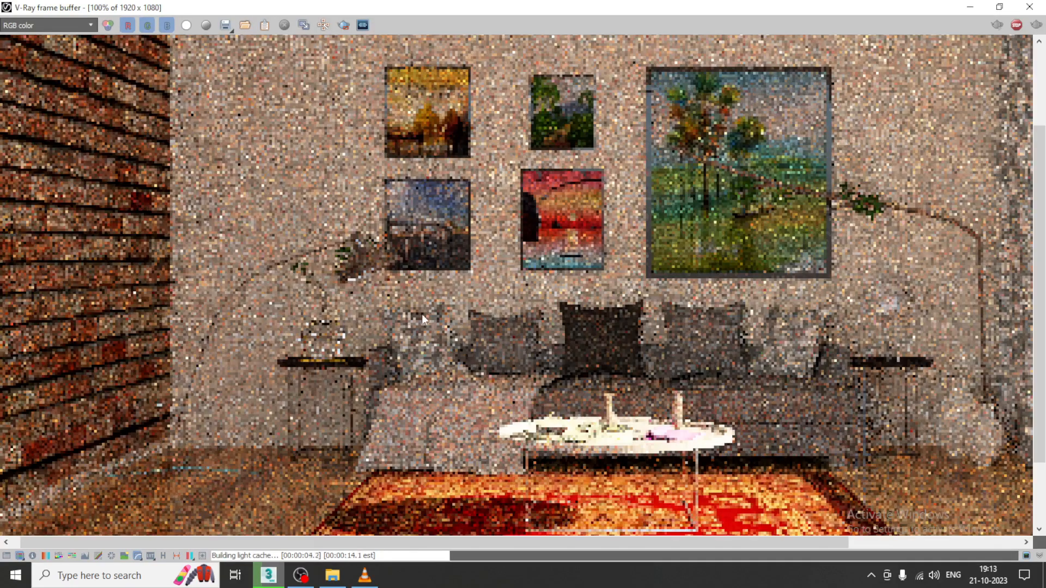
scroll(411, 315, down, 2)
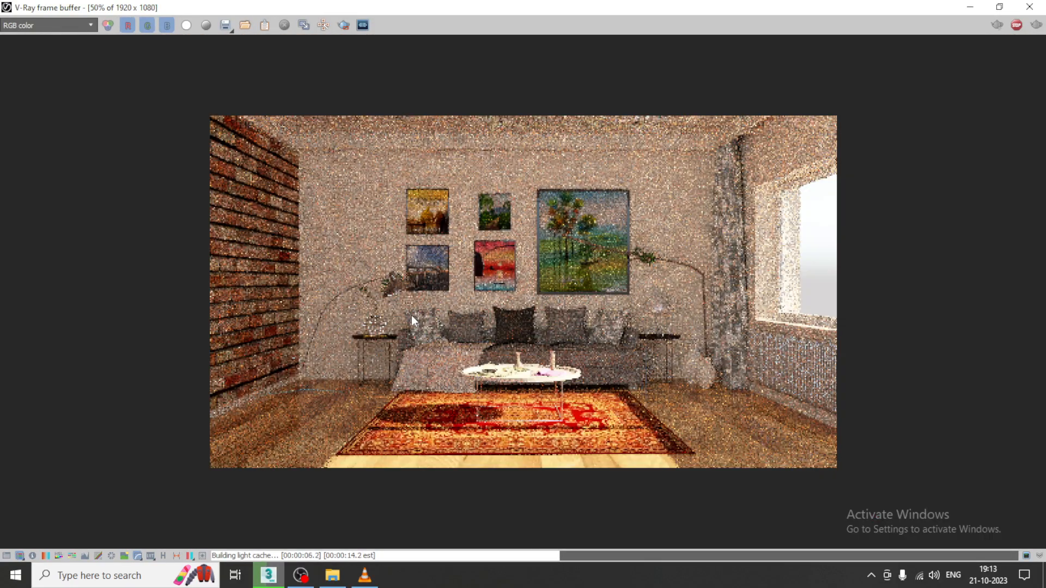
scroll(411, 315, up, 2)
scroll(411, 316, down, 2)
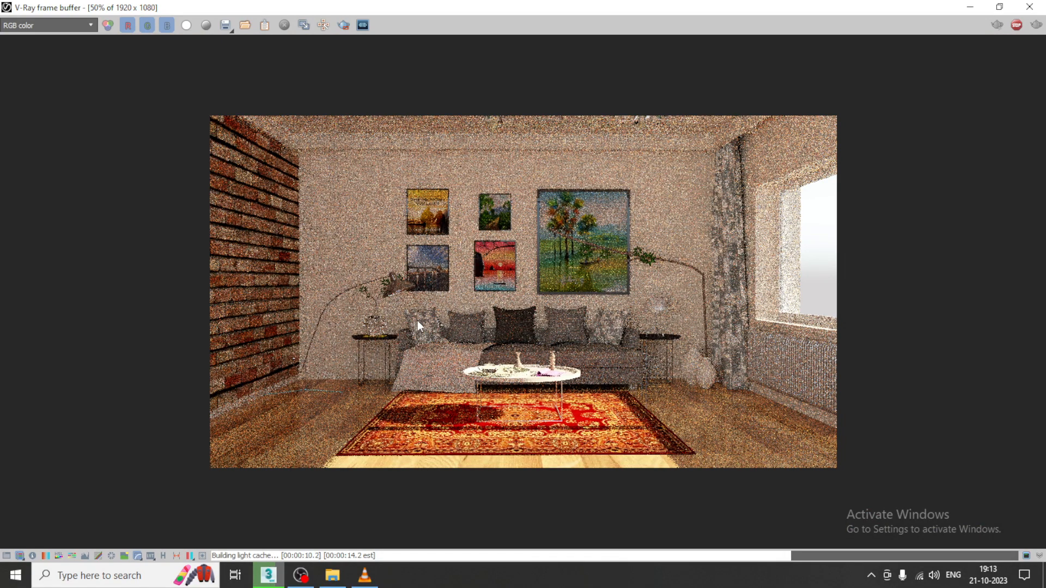
click(999, 7)
drag(540, 66, 435, 57)
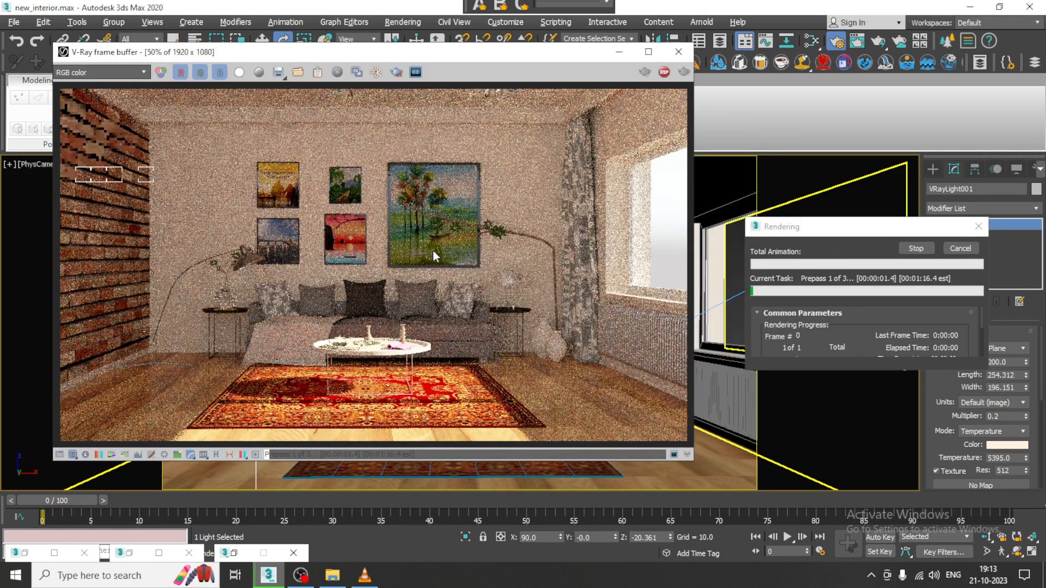